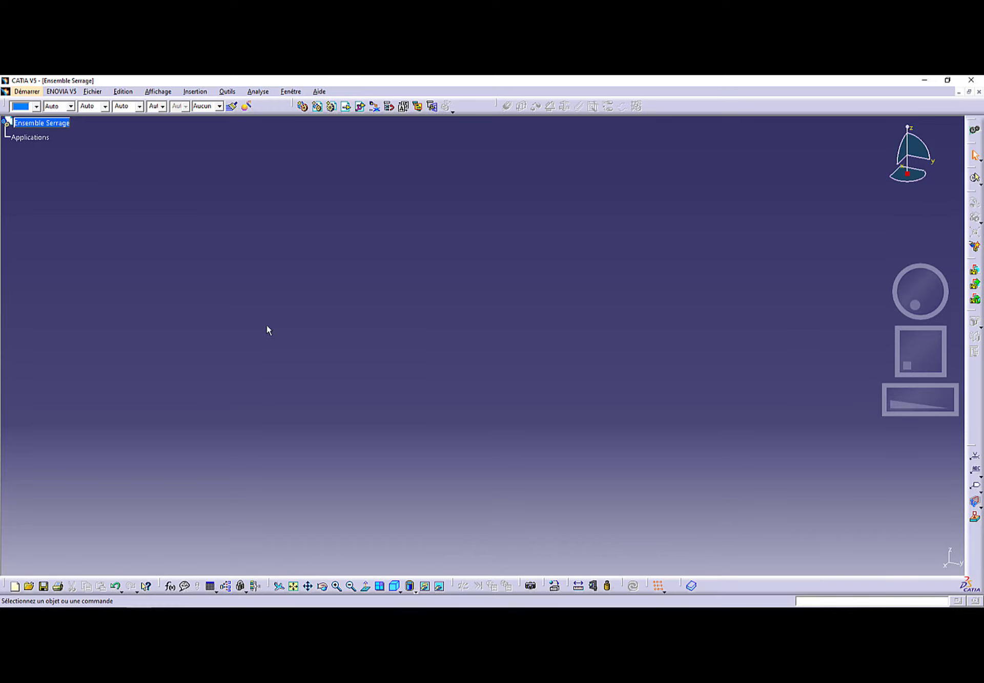
Check the new-product exercise page in the PDF, and change the Ensemble Serrage product's reference to Montage
key("alt+Tab")
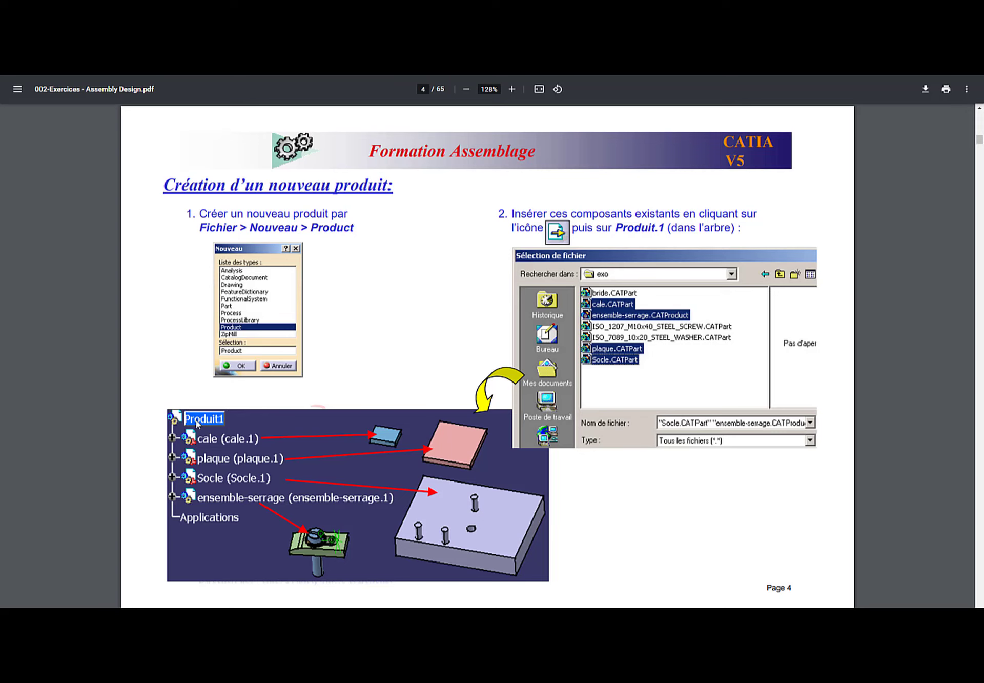
key("alt+Tab")
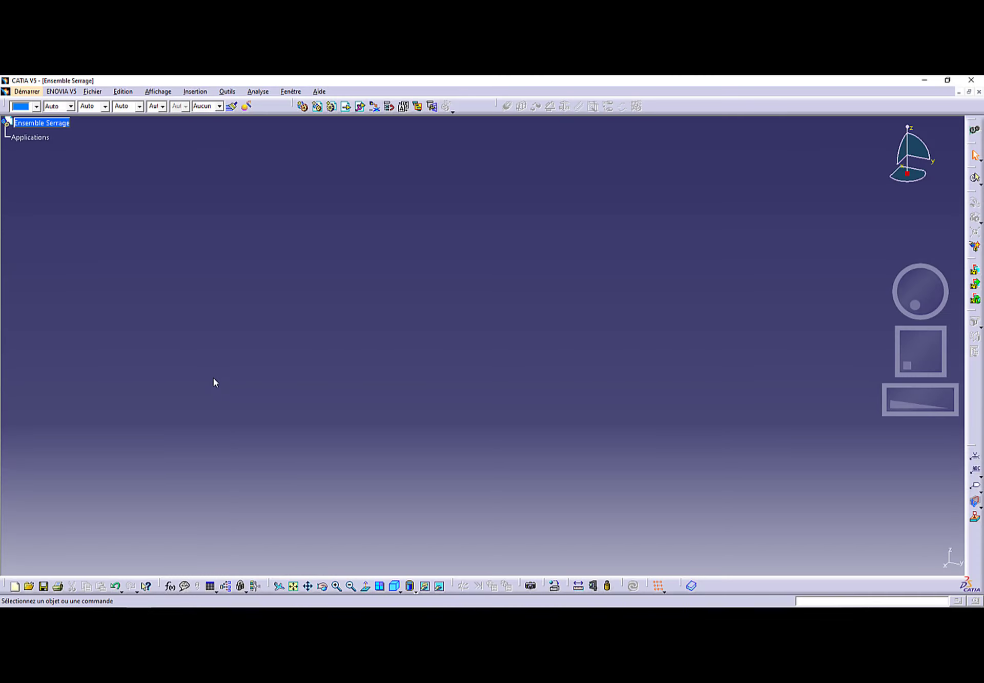
left_click(51, 124)
right_click(54, 123)
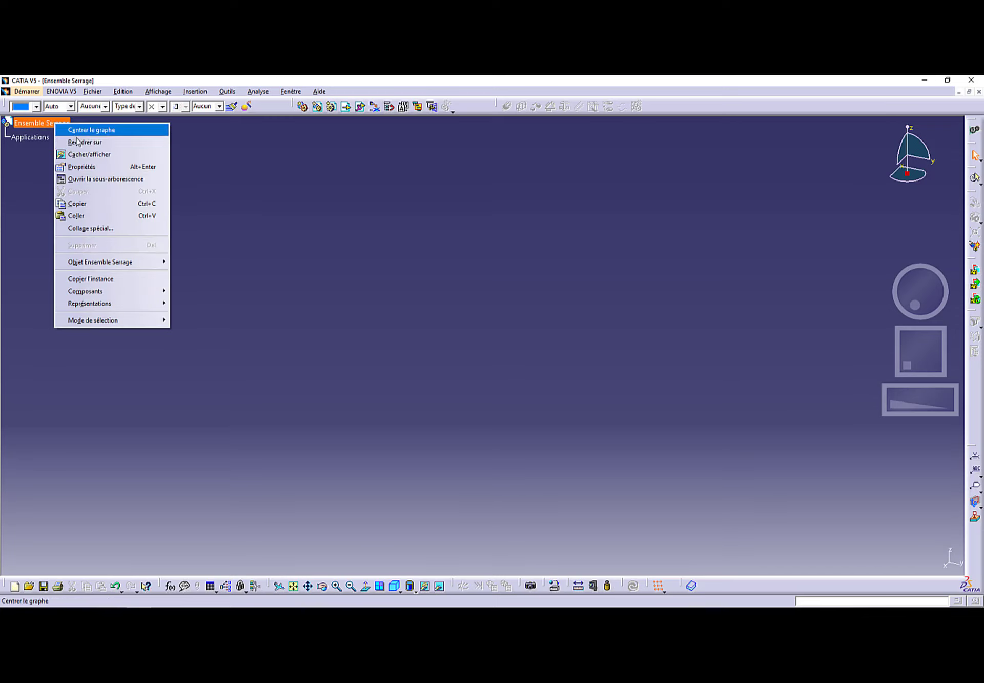
left_click(87, 167)
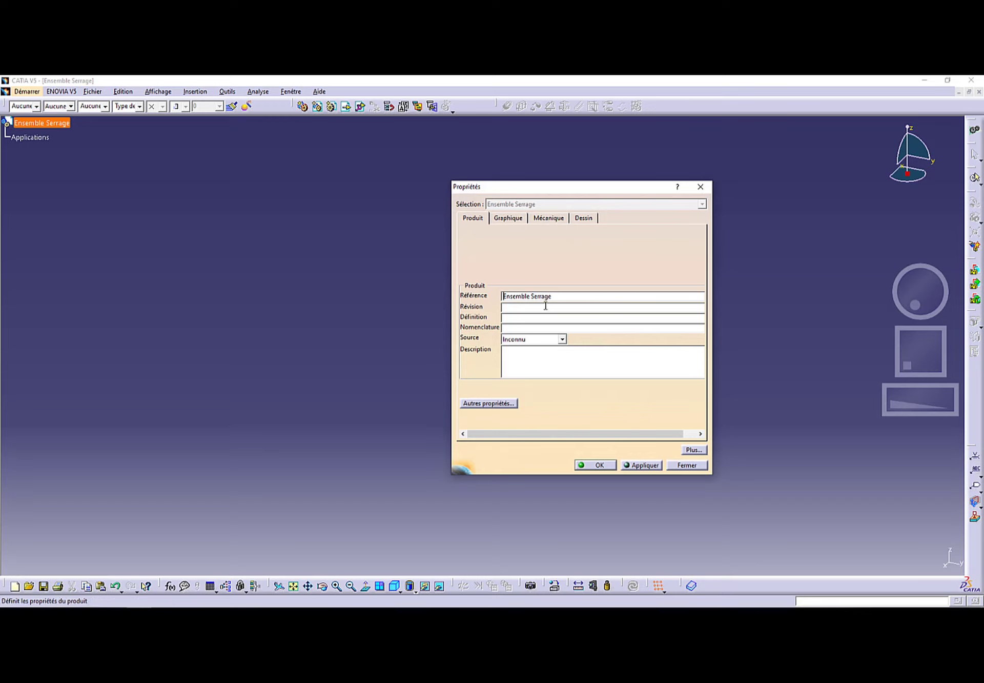
left_click_drag(555, 296, 395, 292)
type("M")
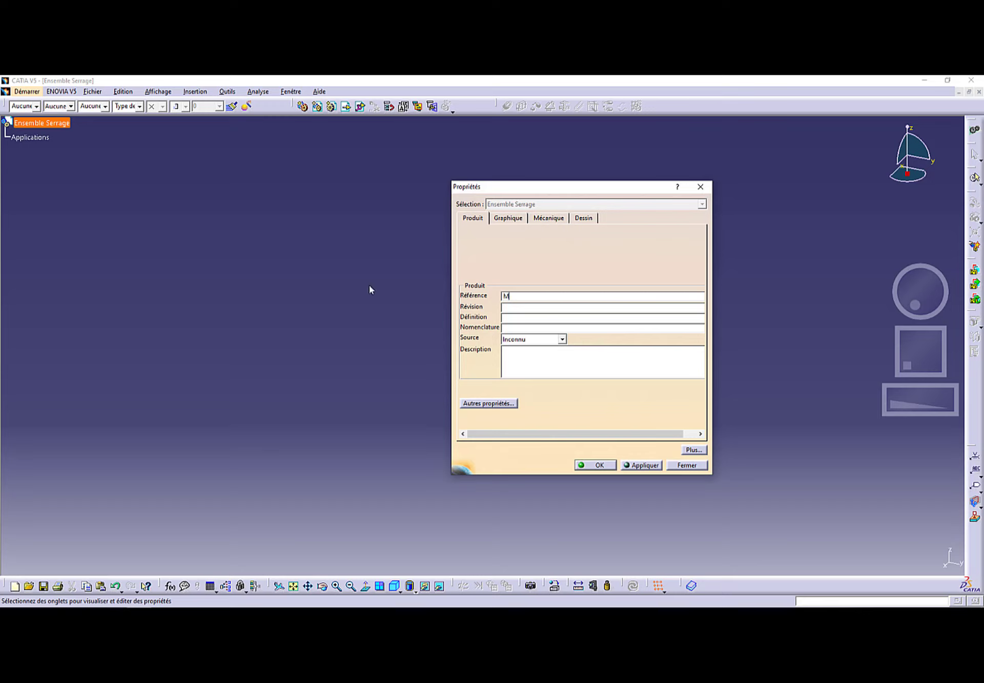
type("ontage")
left_click(597, 466)
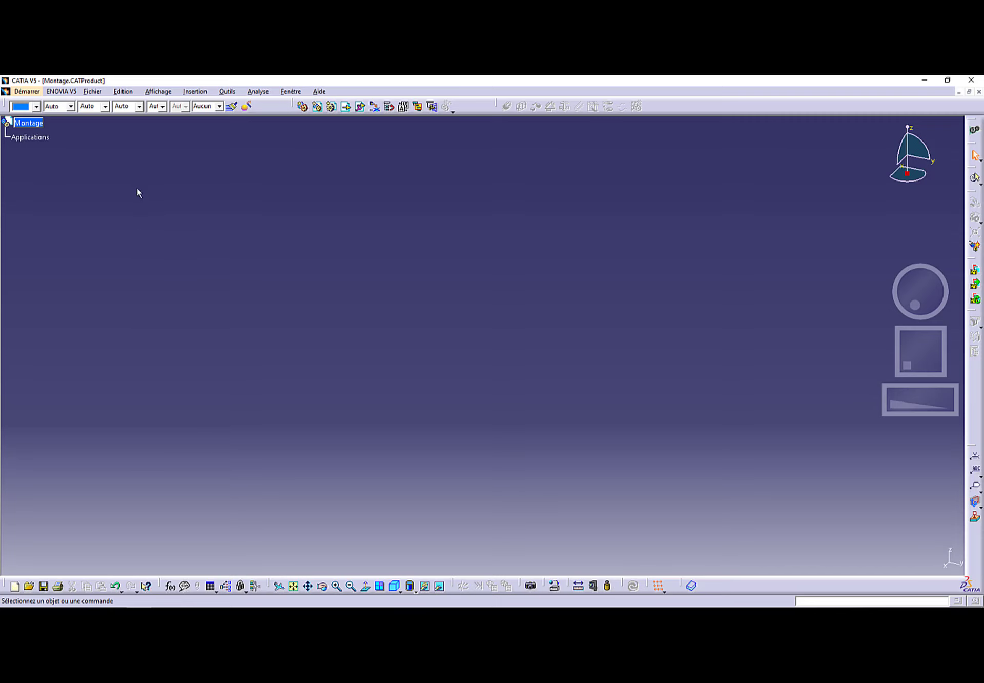
Insert the existing components cale, ensemble-serrage, plaque and Socle from the Desktop folder 002_Pièces Assembly Design/01-serrage into the Montage product
key("alt+Tab")
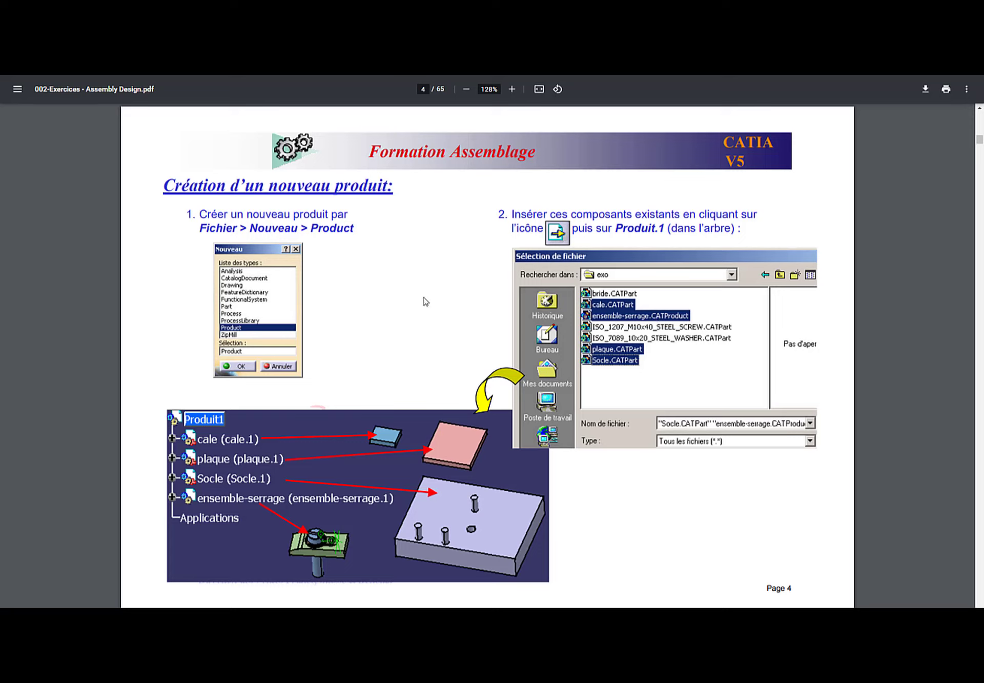
key("alt+Tab")
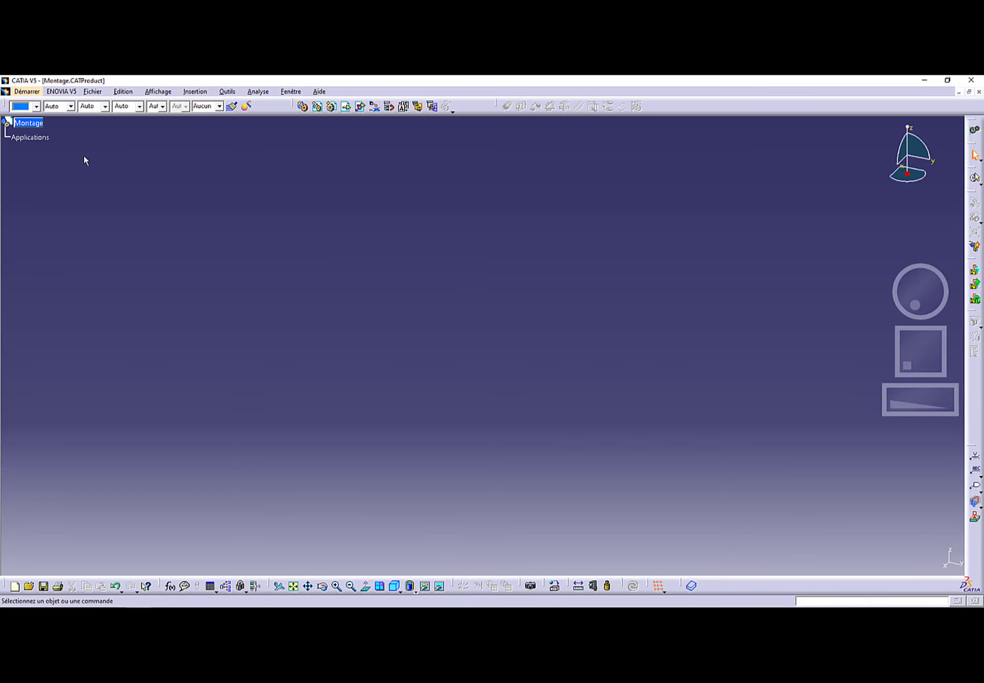
left_click(28, 123)
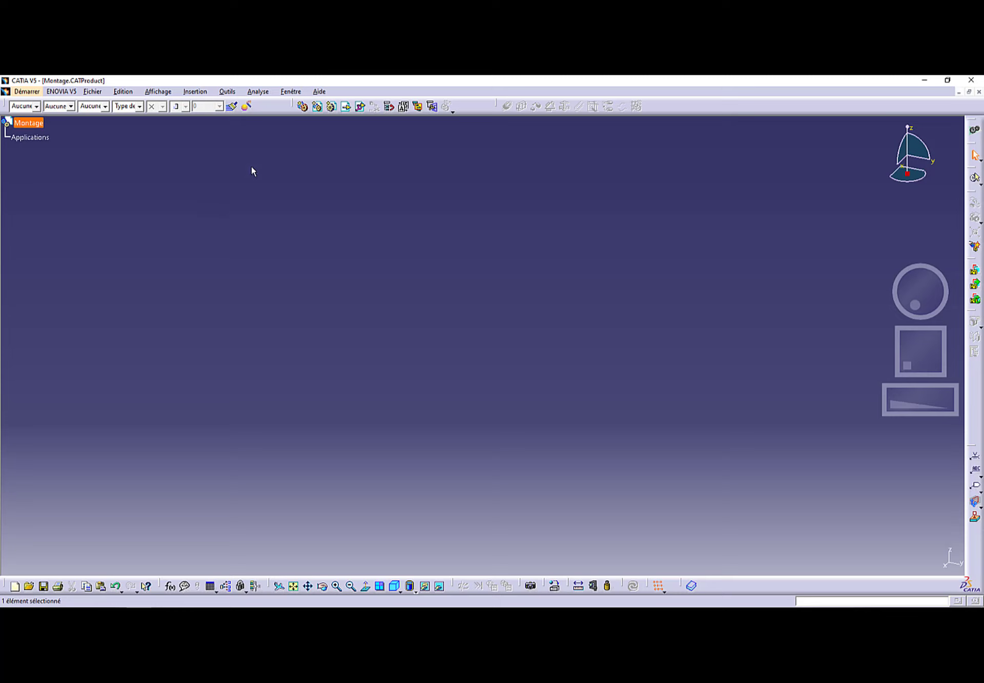
left_click(346, 108)
left_click(376, 289)
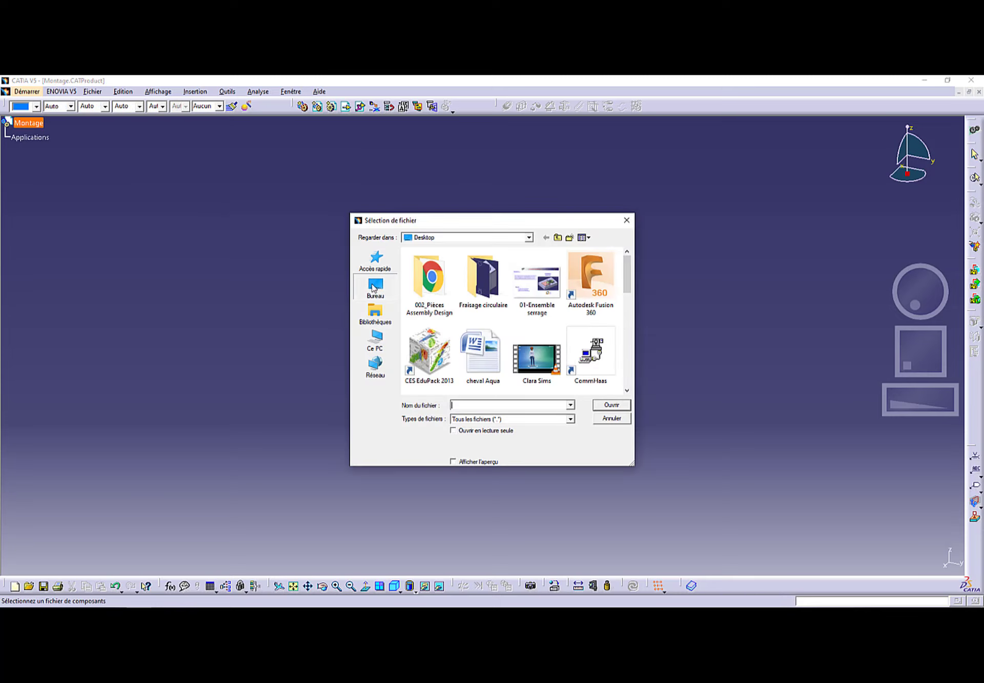
left_click_drag(628, 267, 632, 312)
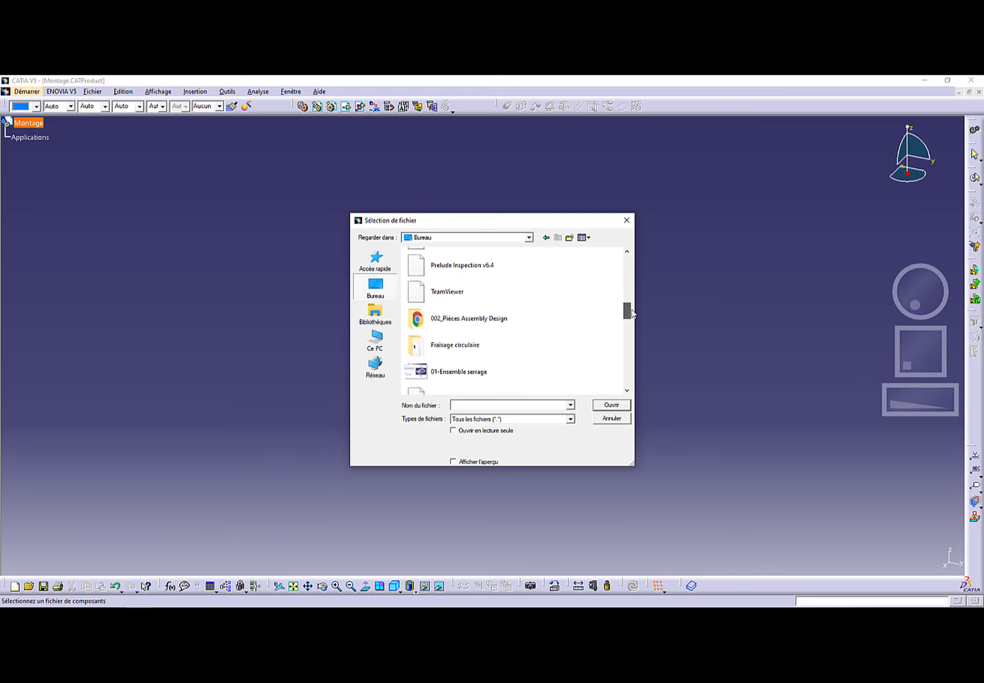
double_click(468, 303)
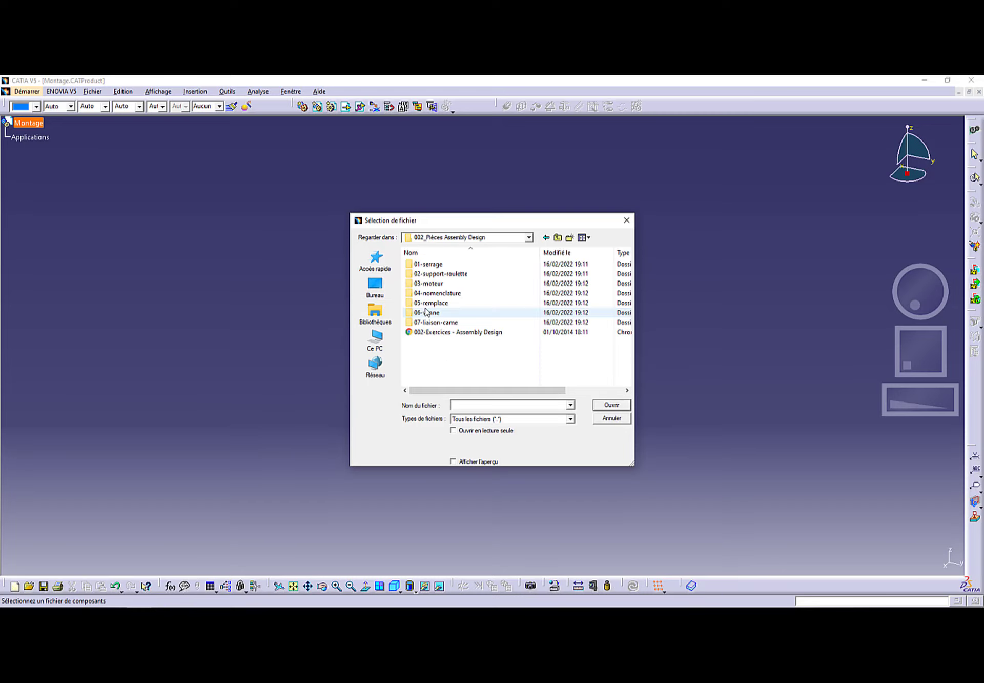
double_click(433, 266)
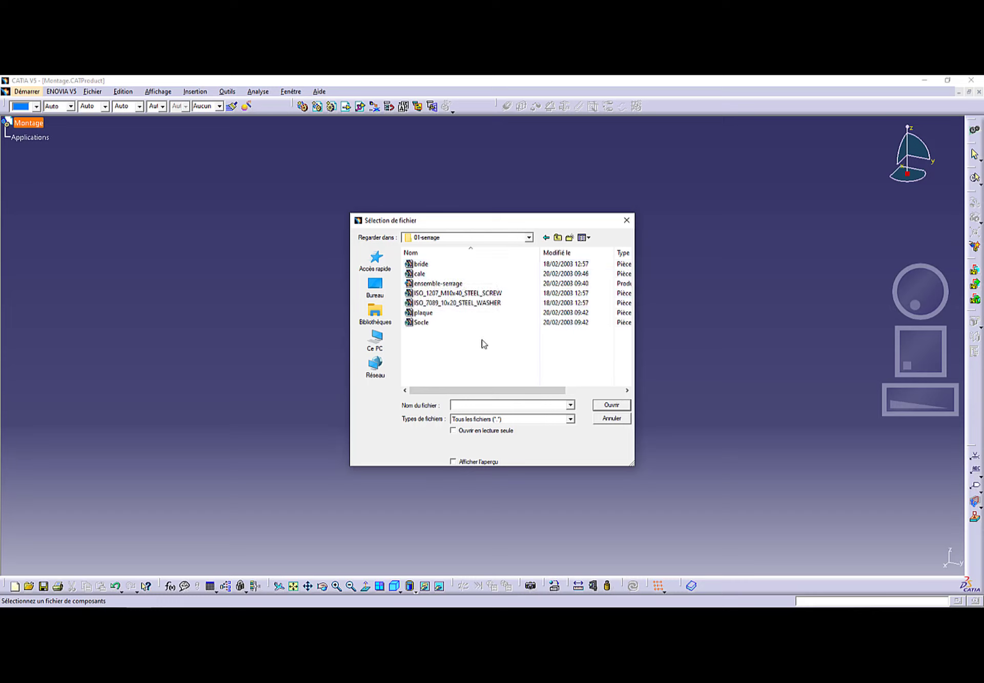
left_click(418, 275)
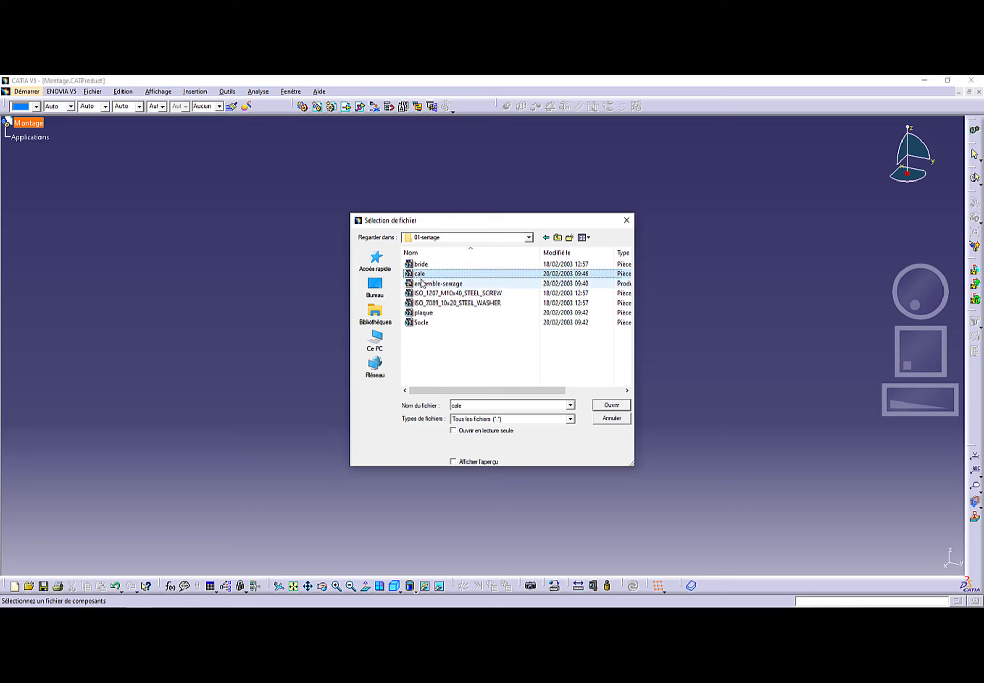
left_click(424, 283, "ctrl")
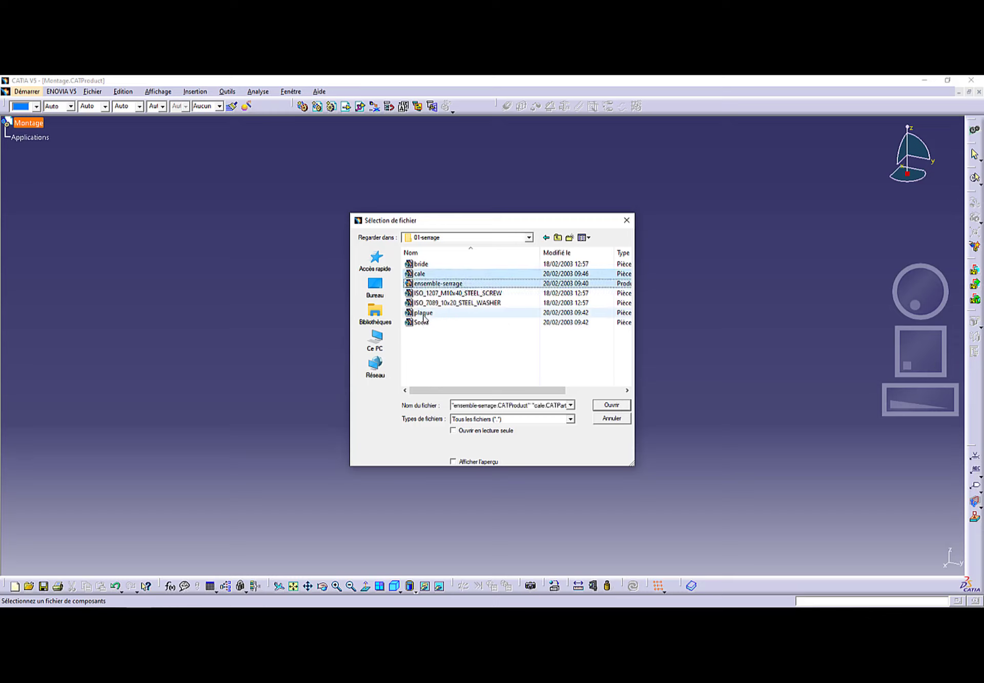
left_click(424, 313, "ctrl")
left_click(422, 323, "ctrl")
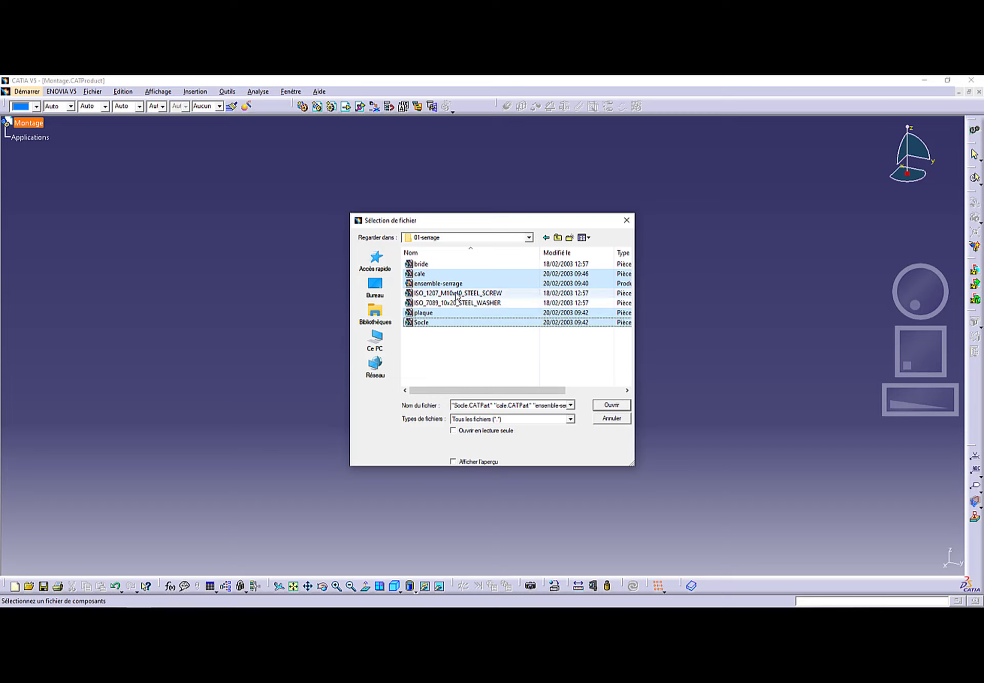
left_click(609, 405)
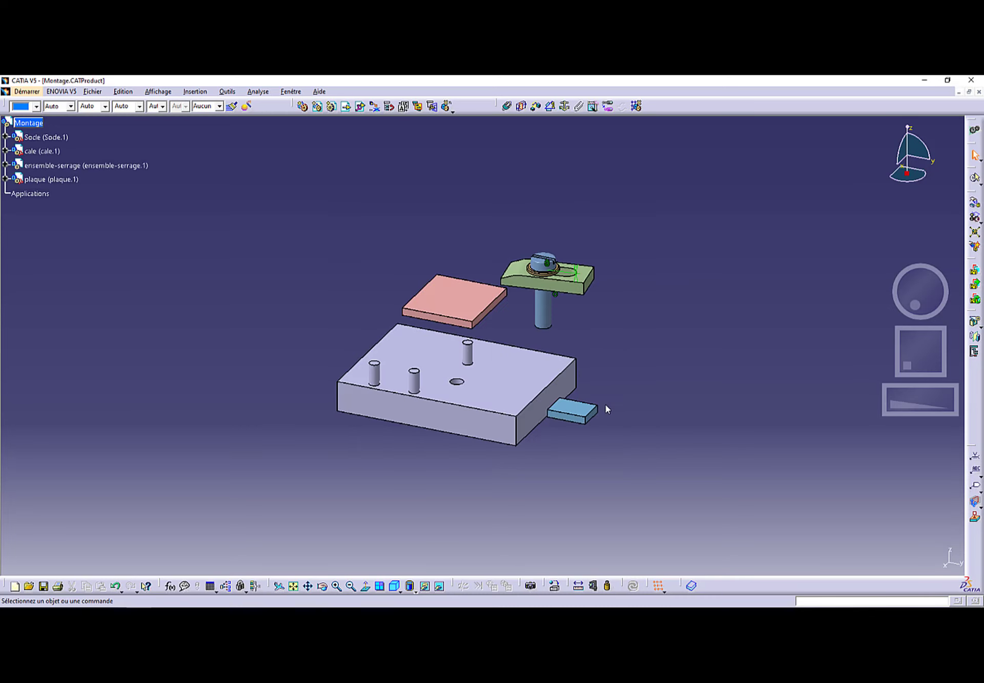
Examine the inserted Socle, cale, ensemble-serrage and plaque components one by one and inspect the assembly from several angles
middle_click_drag(247, 349, 497, 456)
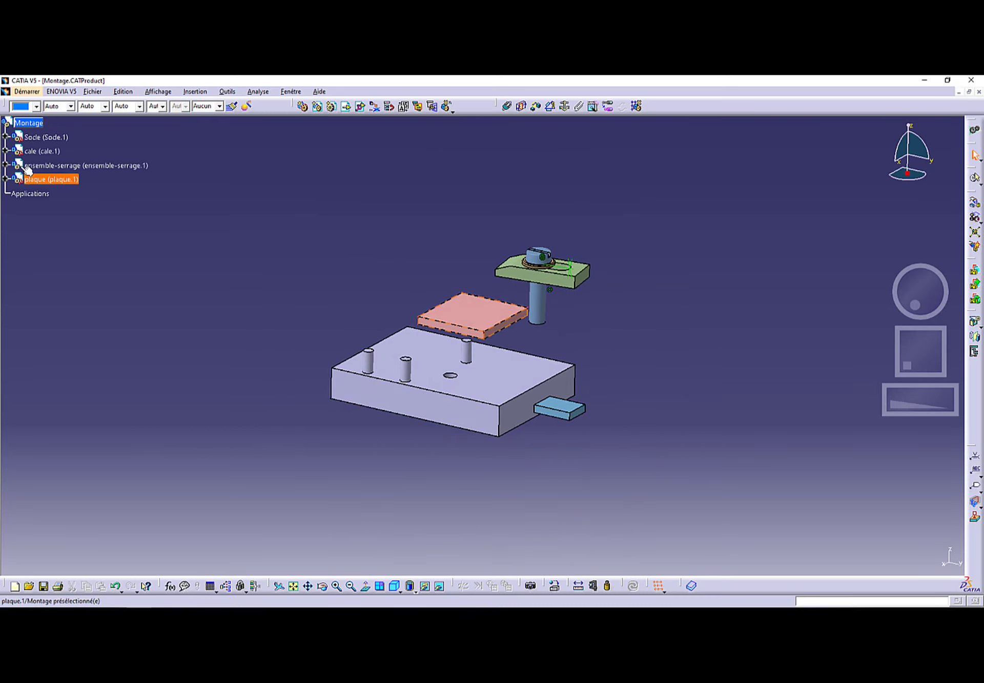
left_click(39, 143)
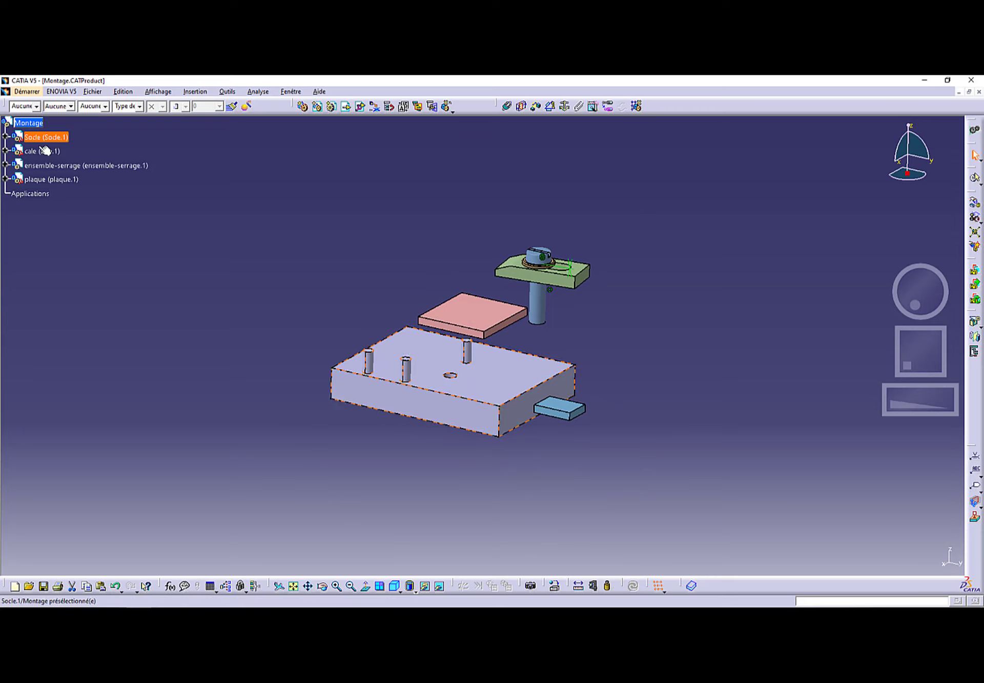
left_click(45, 151)
left_click(37, 165)
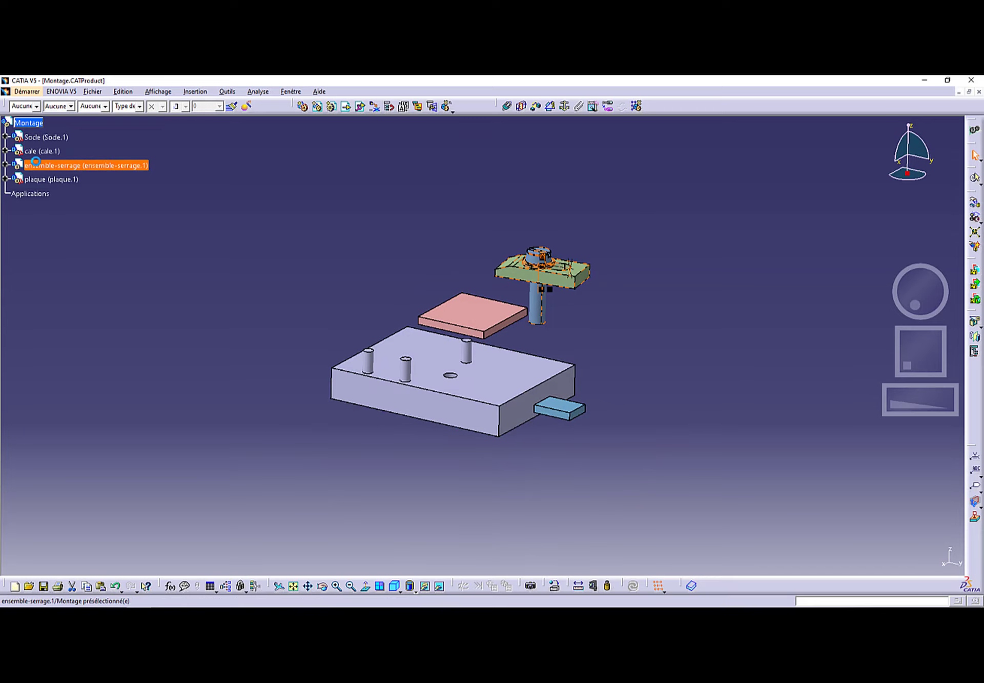
left_click(38, 180)
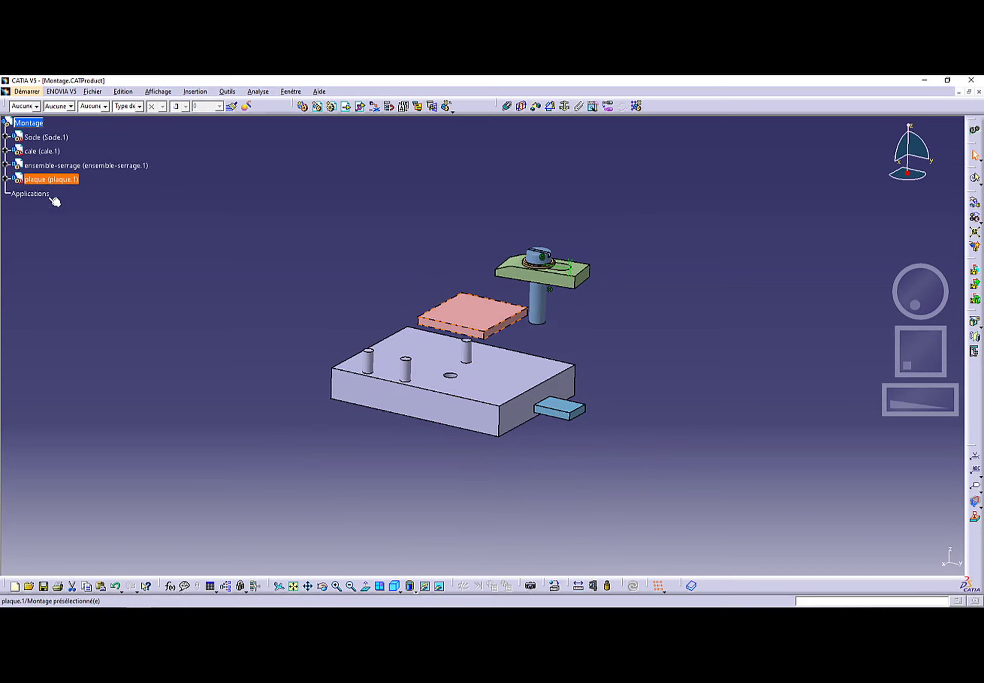
left_click(88, 279)
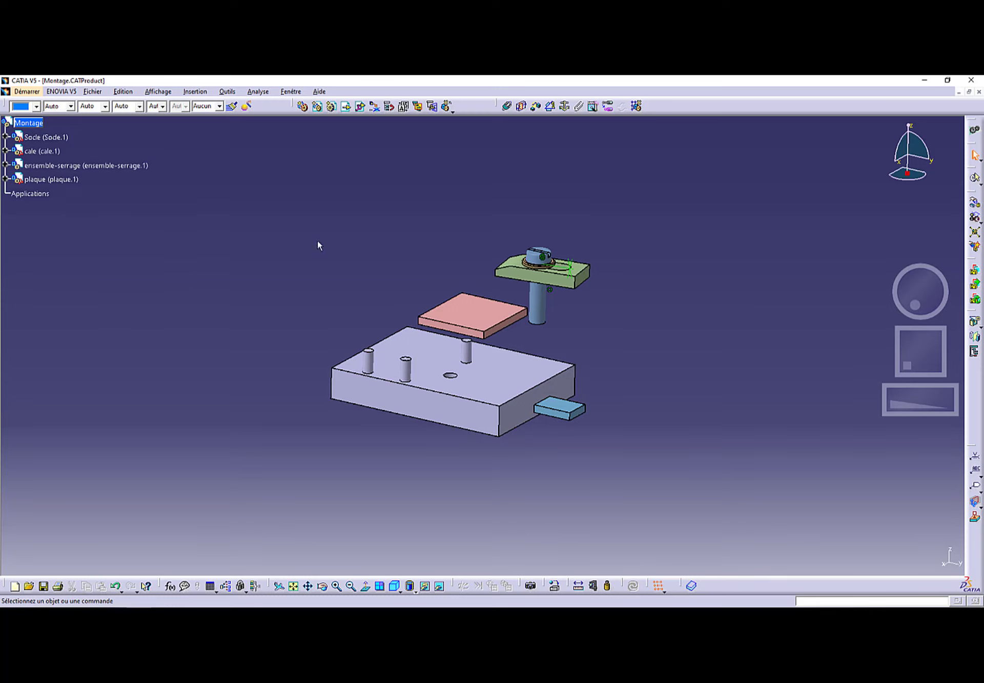
middle_click_drag(323, 400, 416, 449)
middle_click_drag(287, 420, 276, 410)
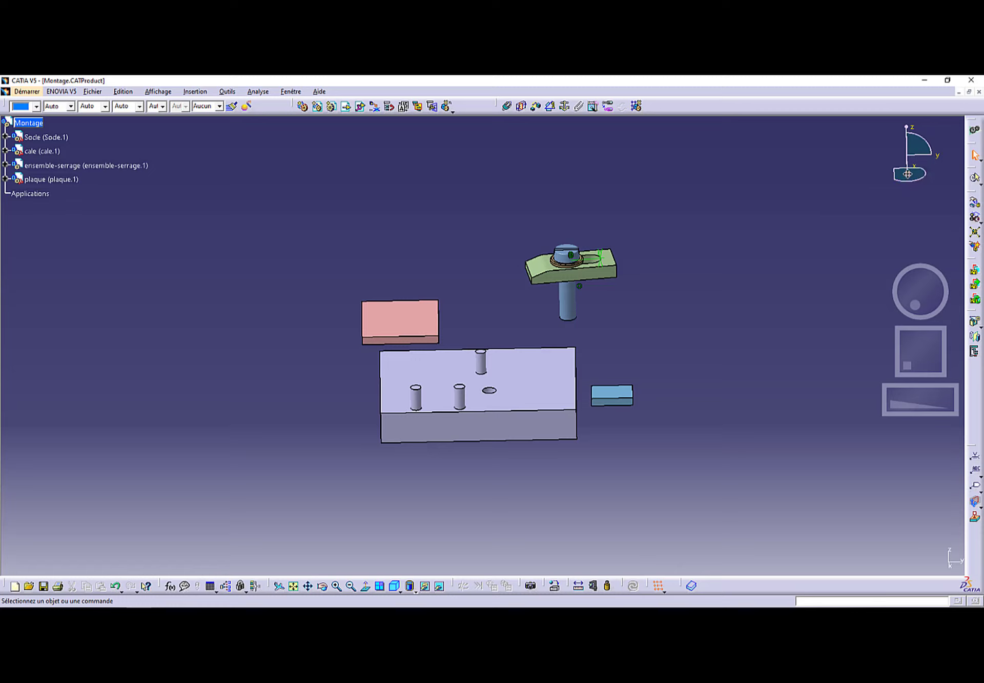
Attach the compass to the plaque's upper face, raise and rotate the plaque above the Socle, and detach the compass
left_click_drag(908, 174, 400, 313)
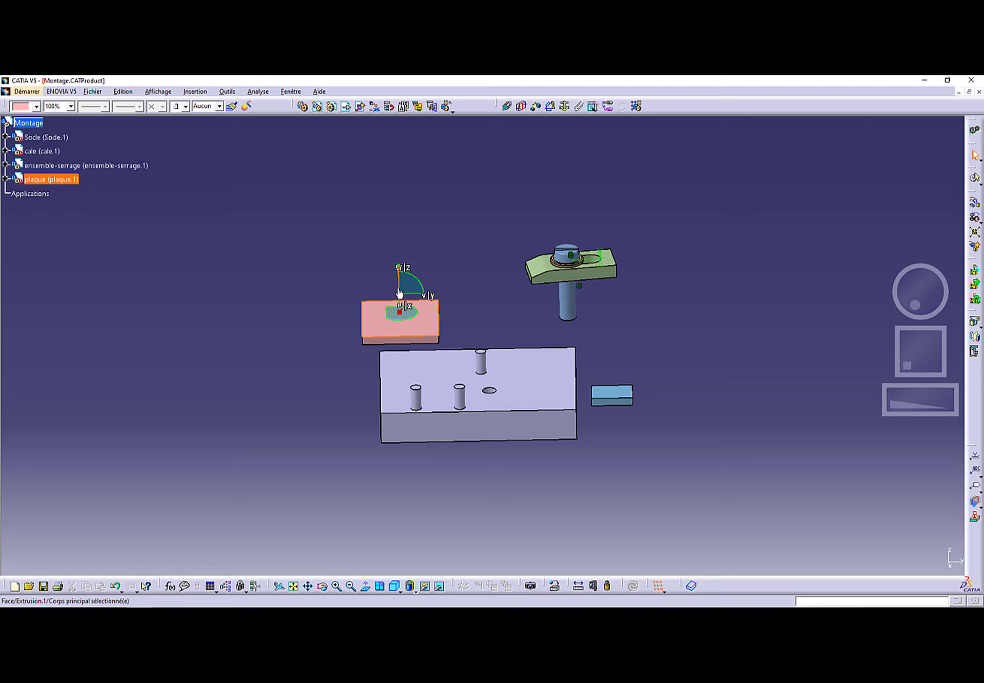
left_click_drag(403, 288, 387, 192)
left_click_drag(375, 238, 400, 195)
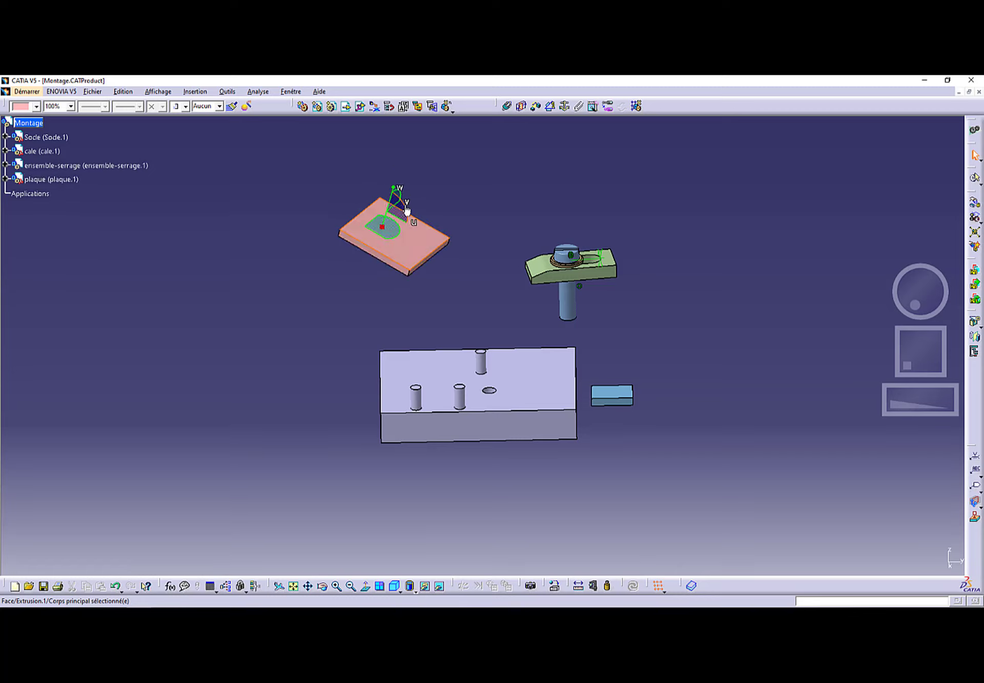
left_click(409, 253)
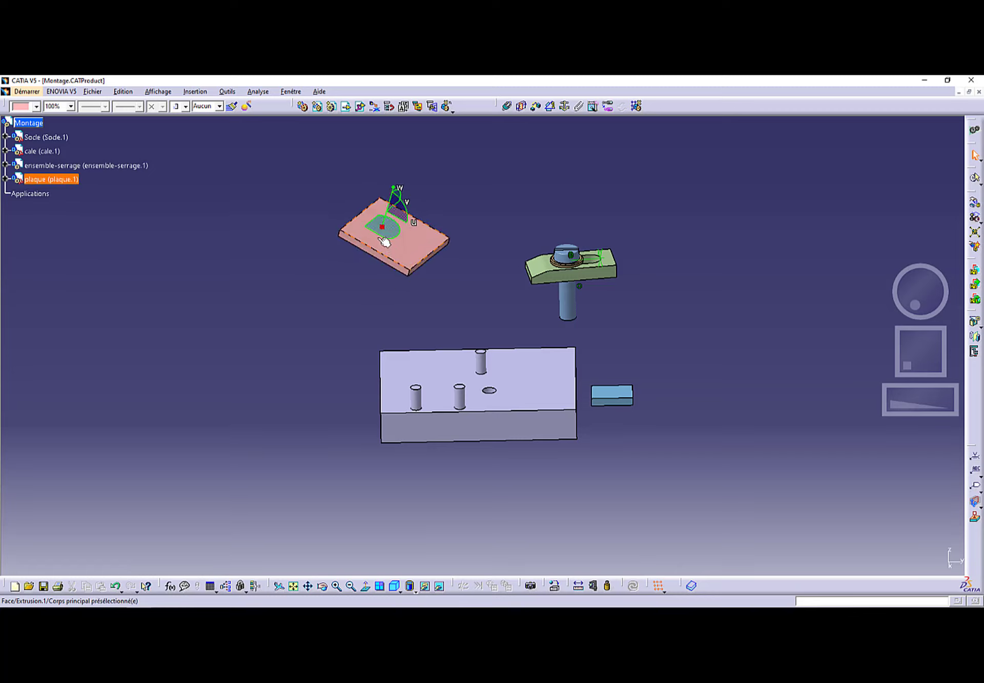
left_click_drag(381, 226, 486, 186)
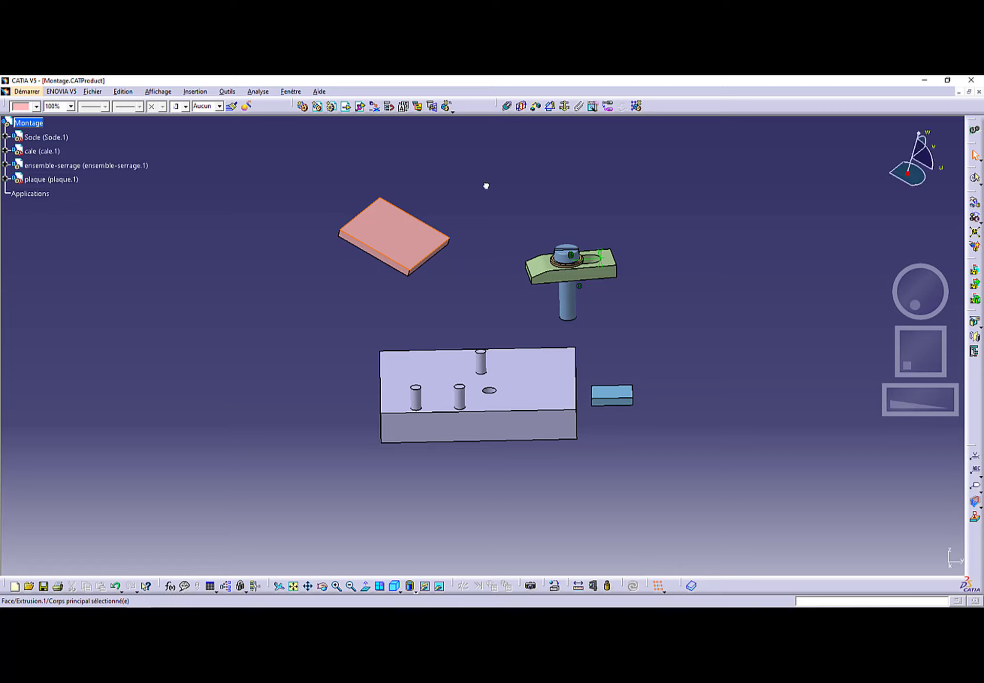
left_click(717, 193)
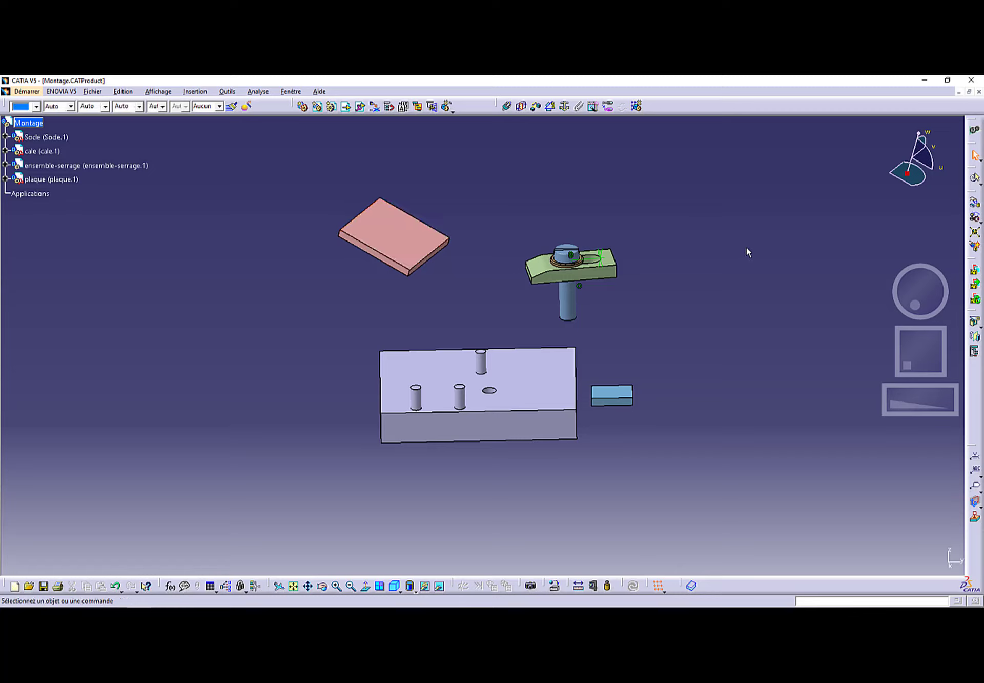
Enable automatic compass positioning on the selected object and shift the plaque farther away from the ensemble-serrage within its own plane
right_click(909, 178)
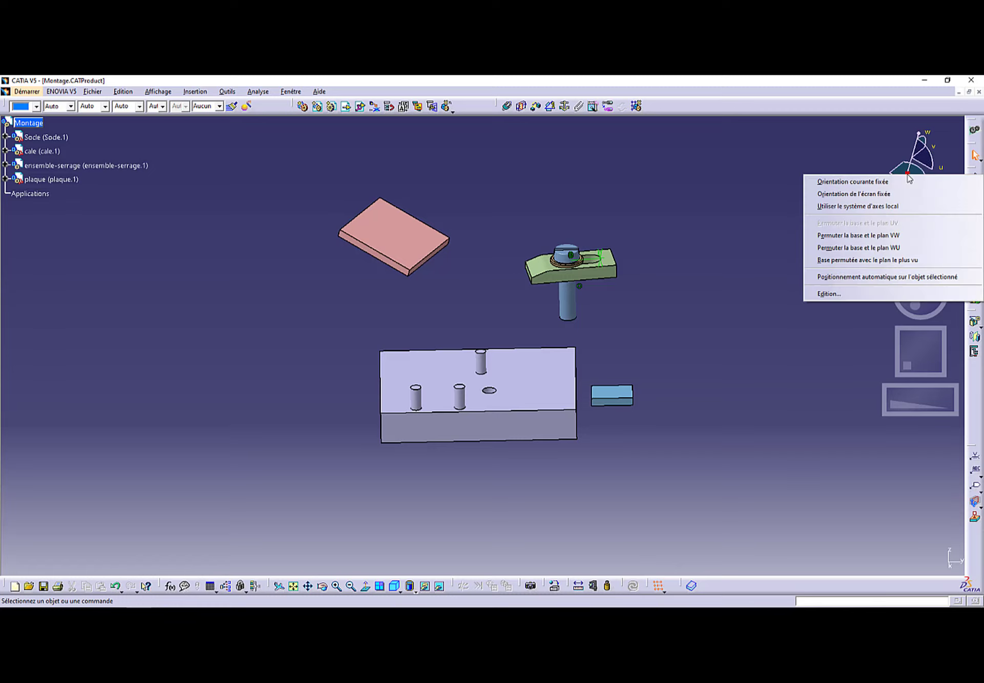
left_click(867, 278)
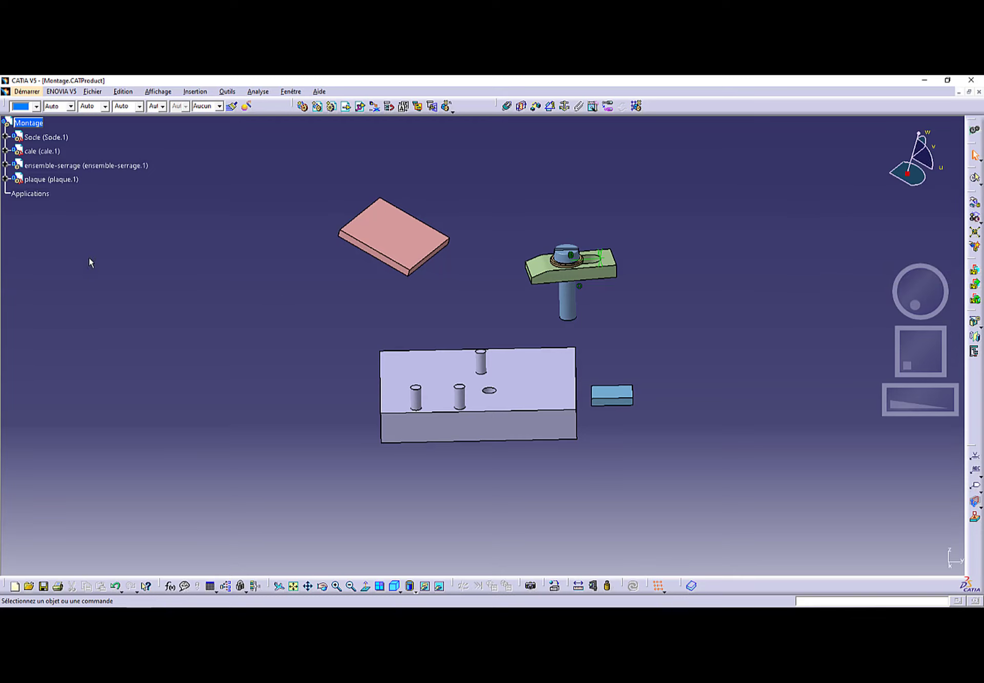
left_click(43, 180)
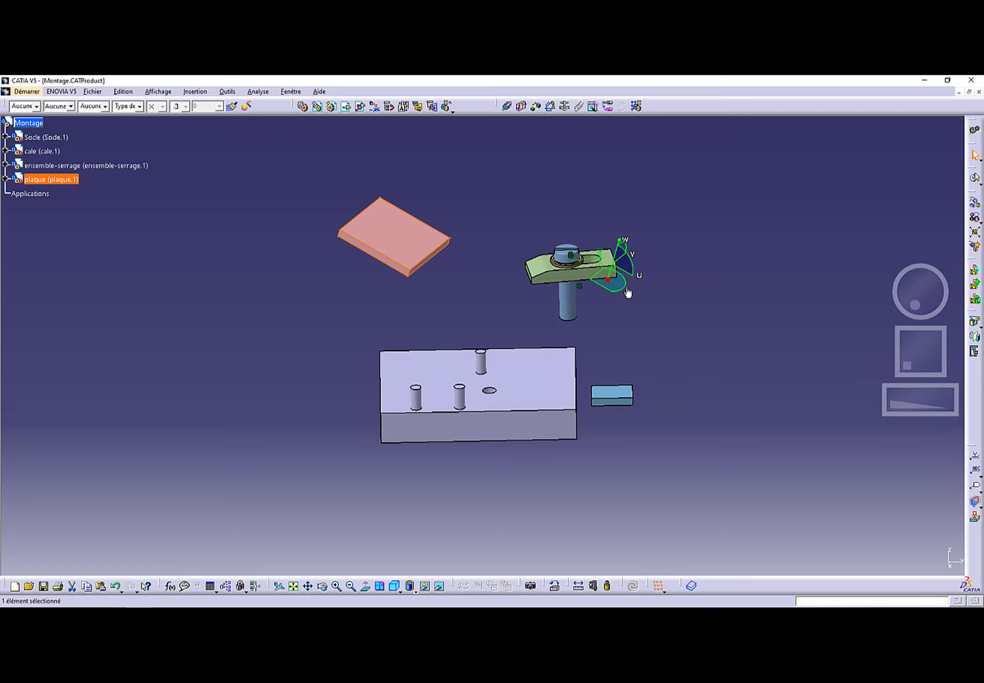
left_click_drag(619, 285, 567, 296)
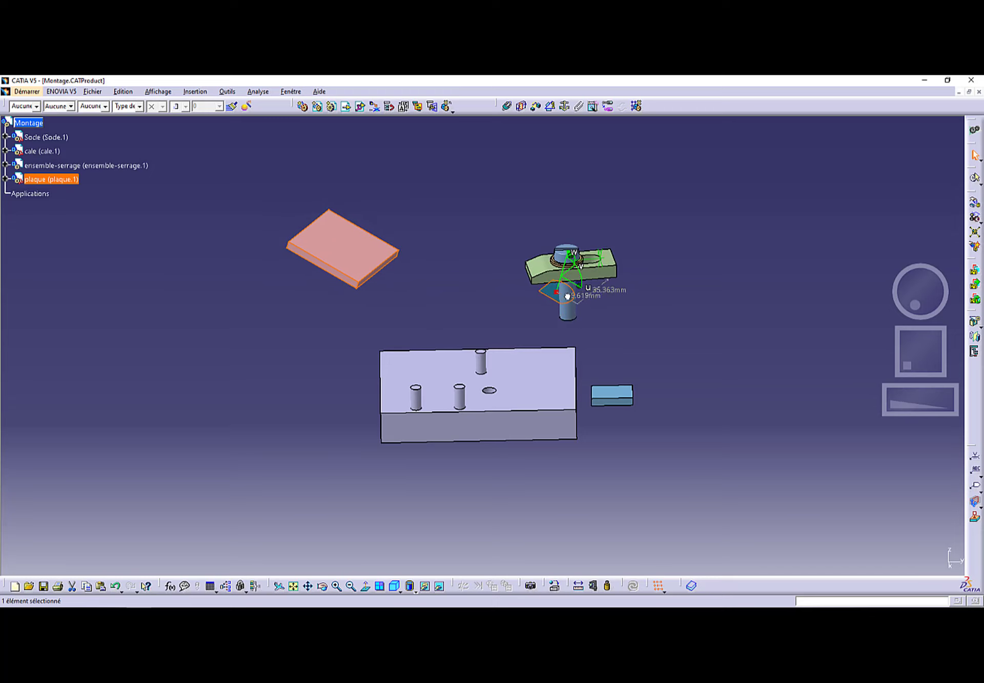
Move the cale farther away from the side of the Socle with the compass and deselect it
left_click(42, 153)
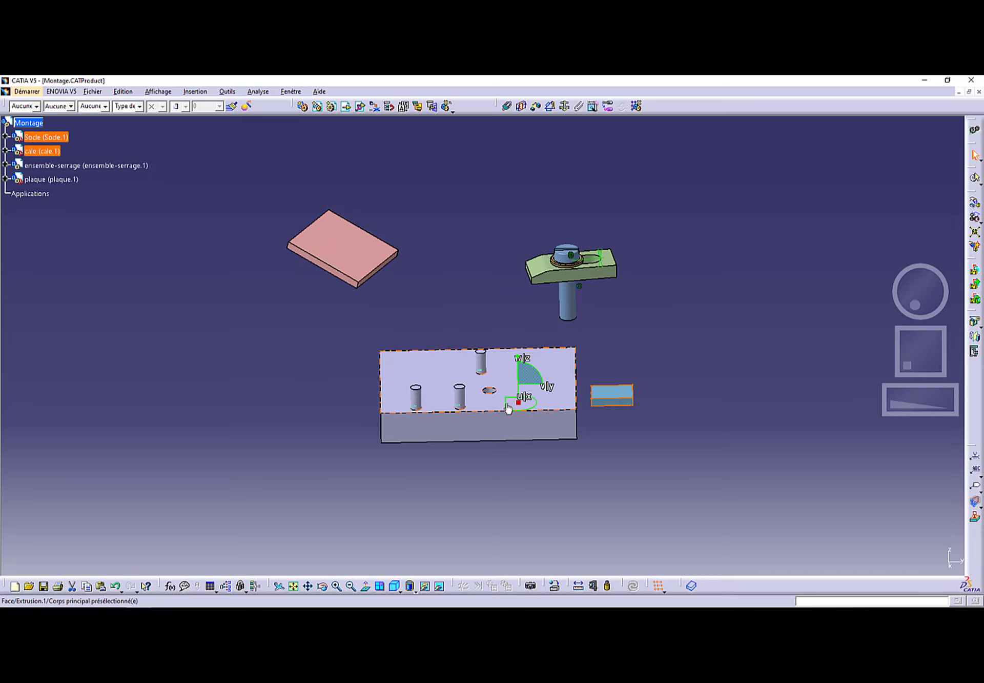
left_click_drag(517, 403, 721, 277)
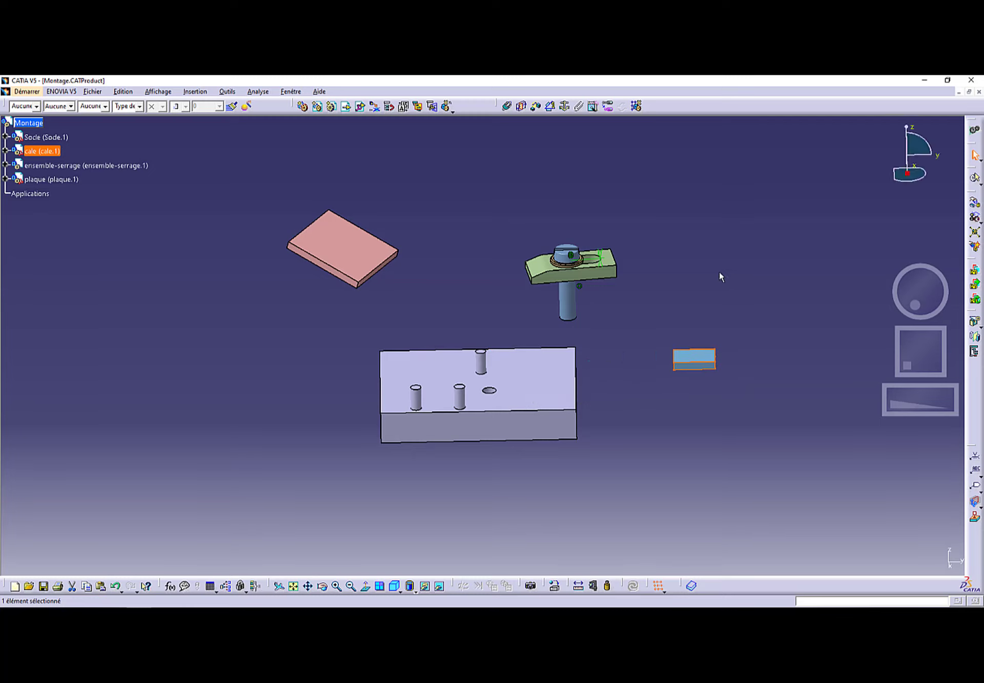
left_click(645, 359)
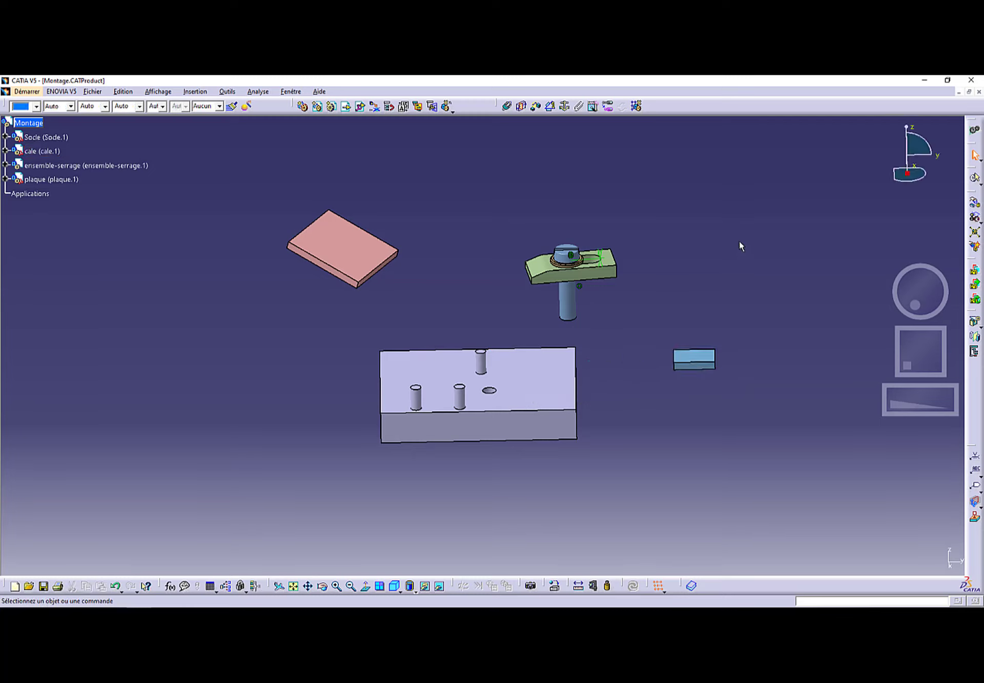
Turn off the compass's automatic positioning on the selected object
right_click(908, 173)
left_click(863, 276)
Save the product as Montage in the 01-serrage folder through save management, propagating the directory to its components
left_click(93, 92)
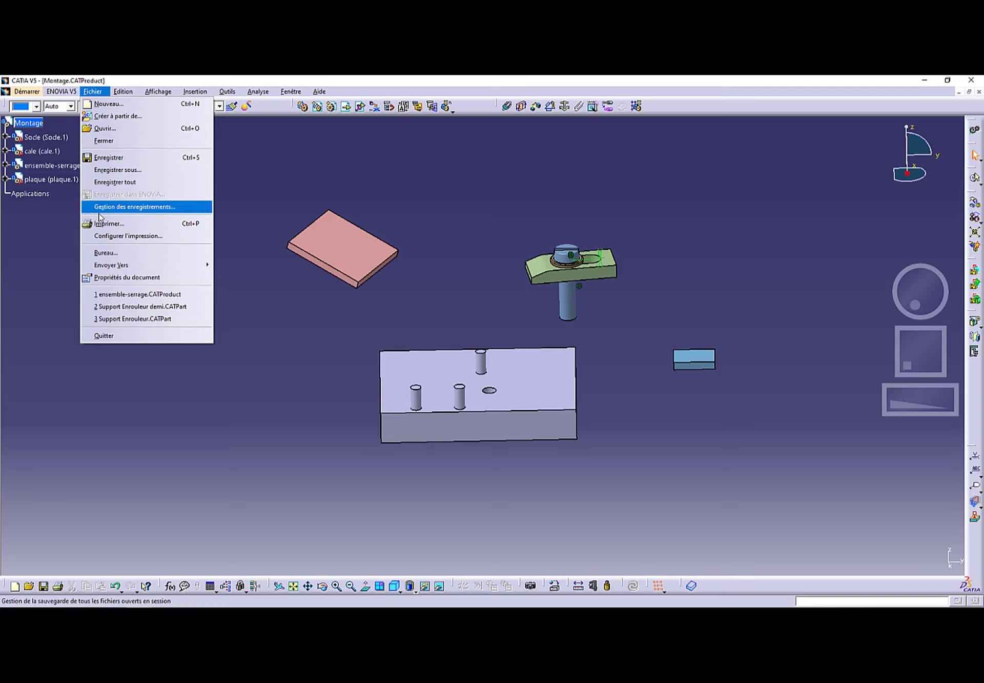
left_click(137, 207)
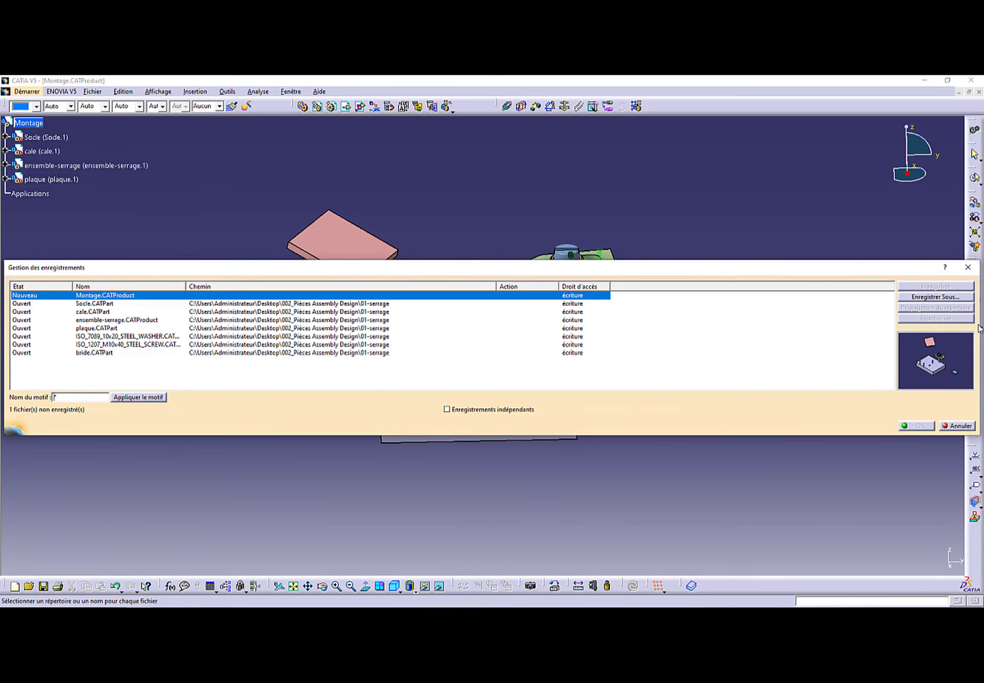
left_click_drag(979, 328, 845, 328)
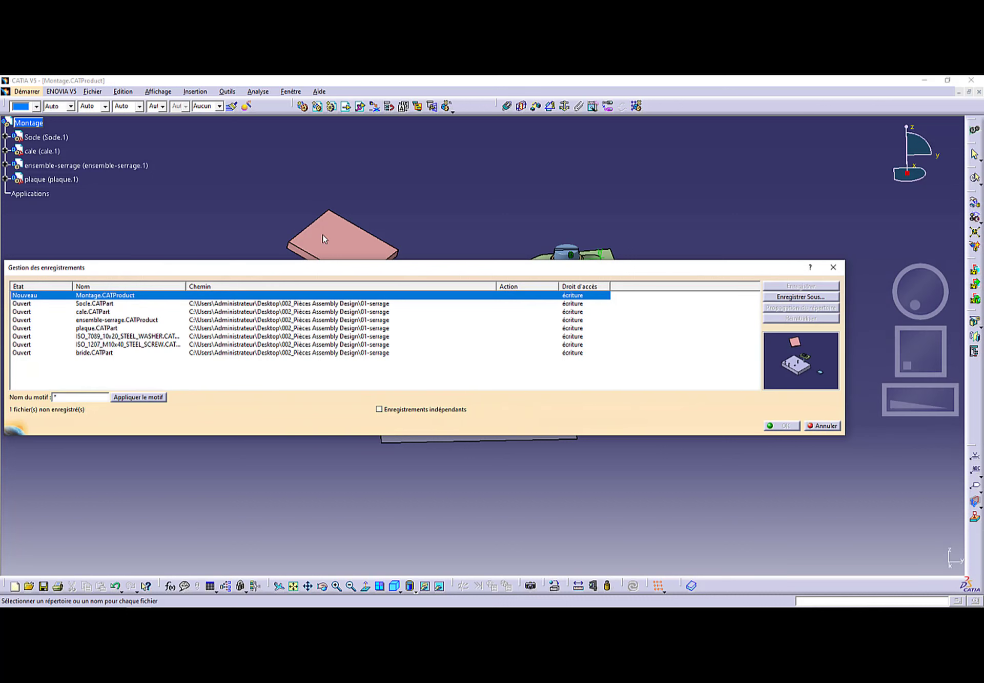
left_click_drag(291, 269, 396, 217)
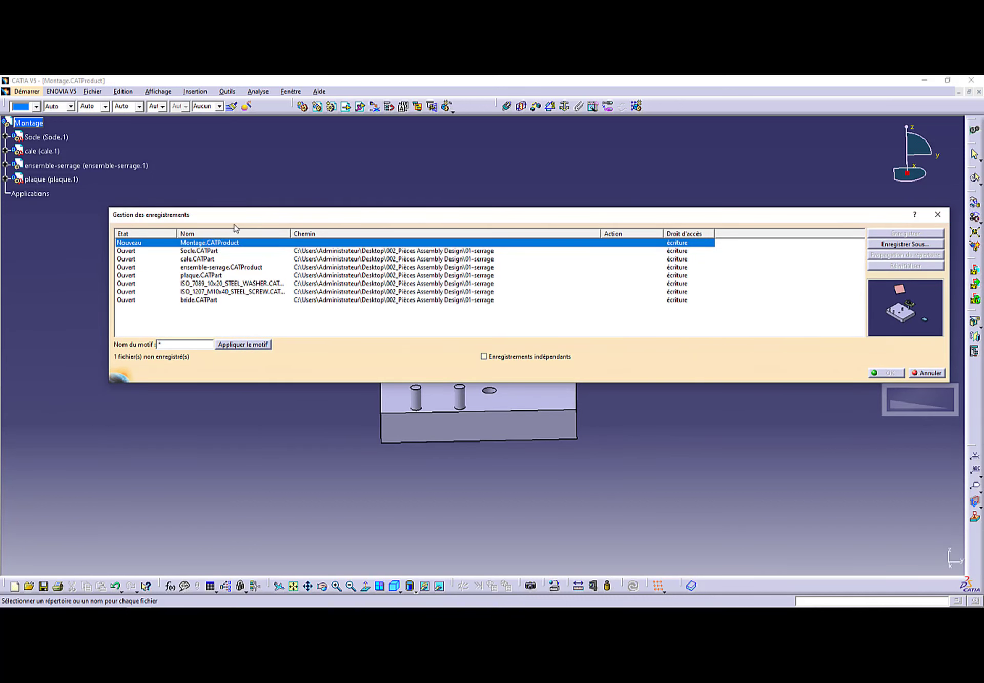
left_click_drag(243, 221, 210, 354)
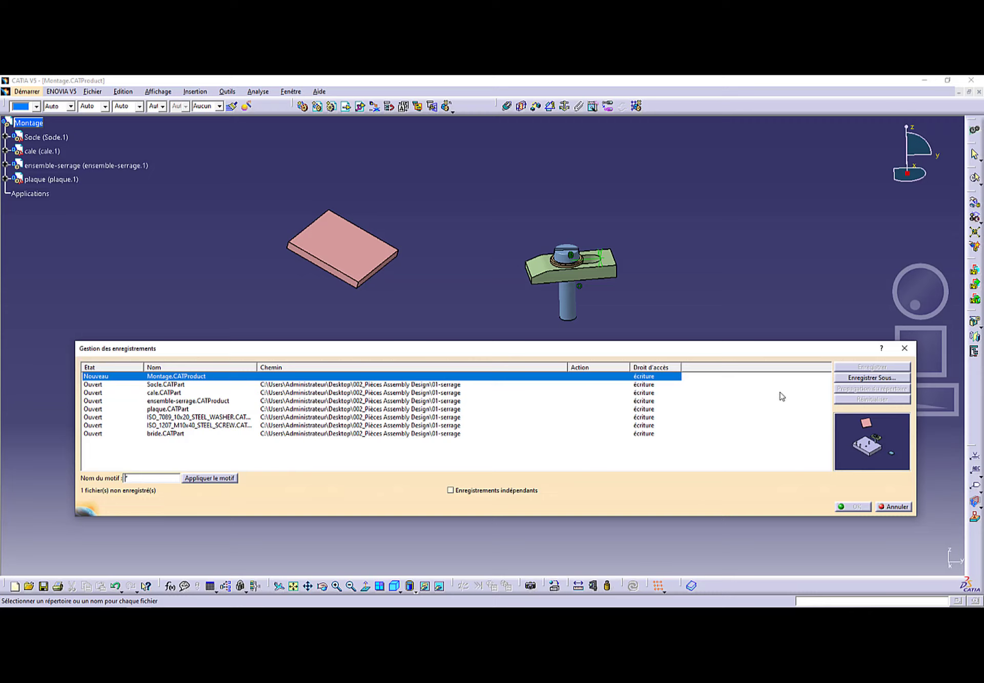
left_click(870, 378)
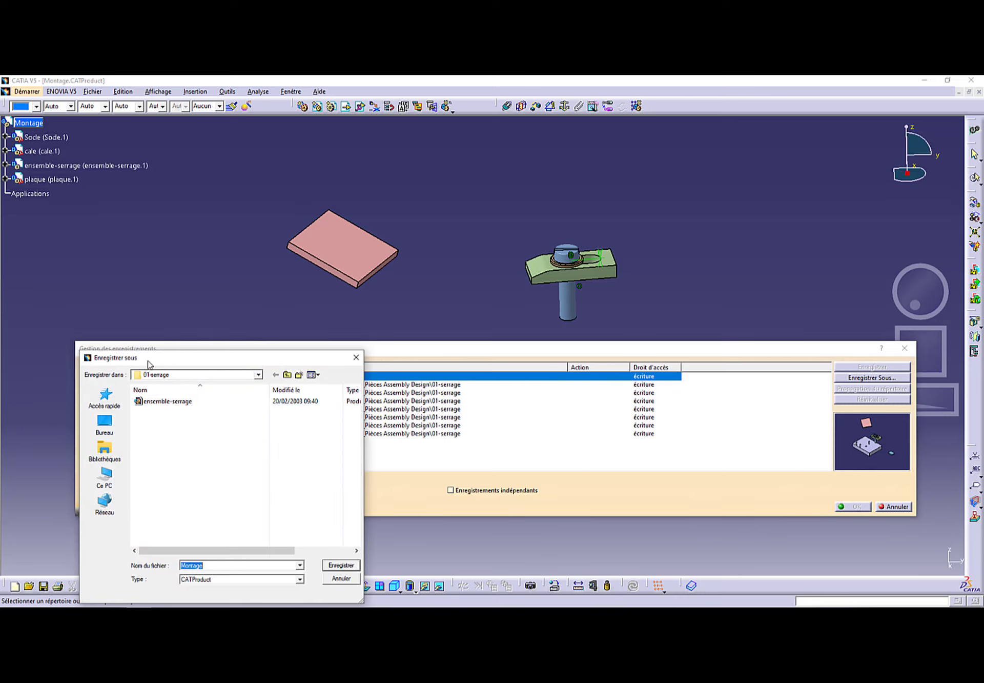
left_click(258, 375)
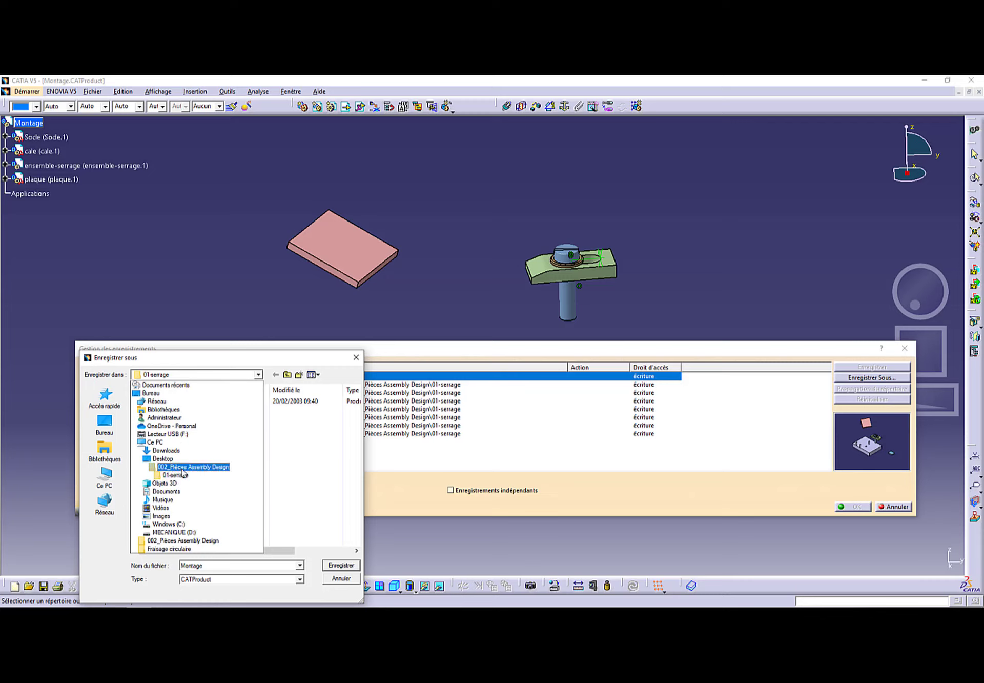
left_click(183, 478)
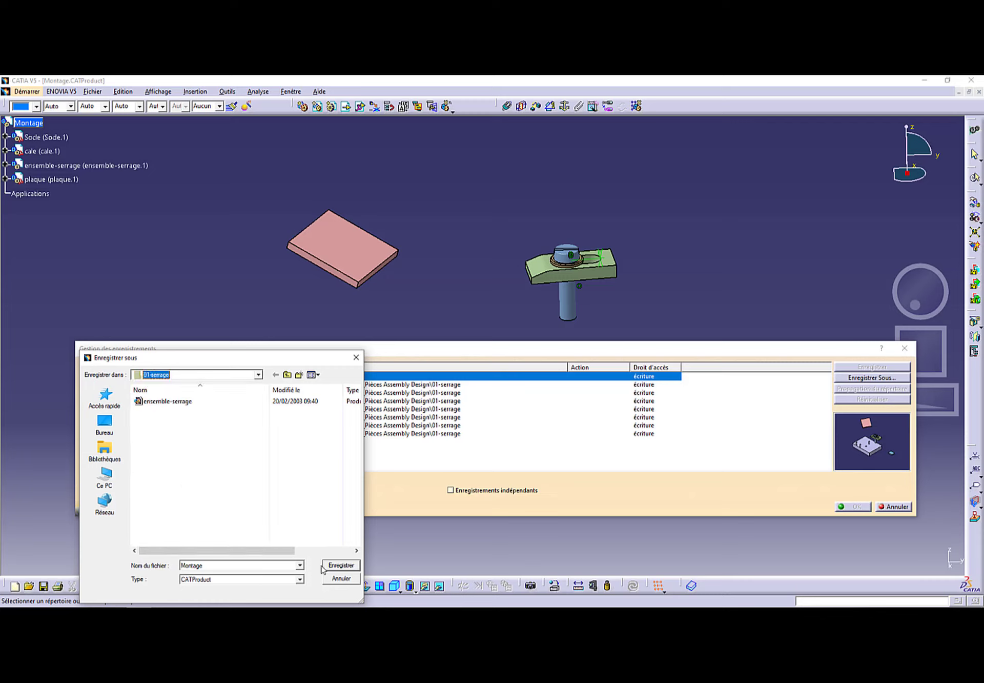
left_click(340, 565)
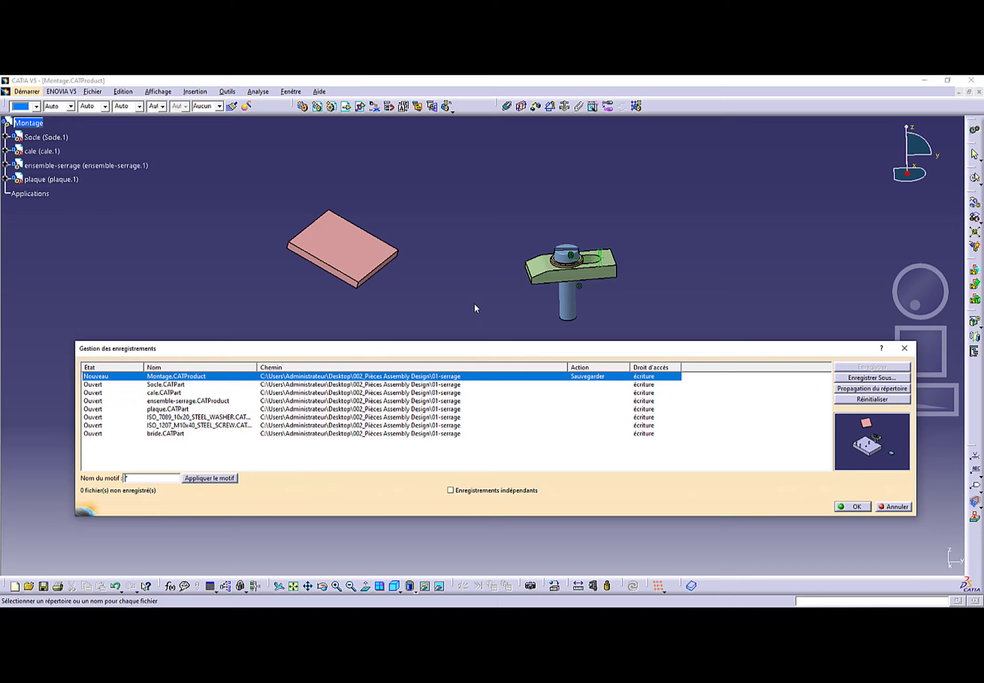
left_click(851, 389)
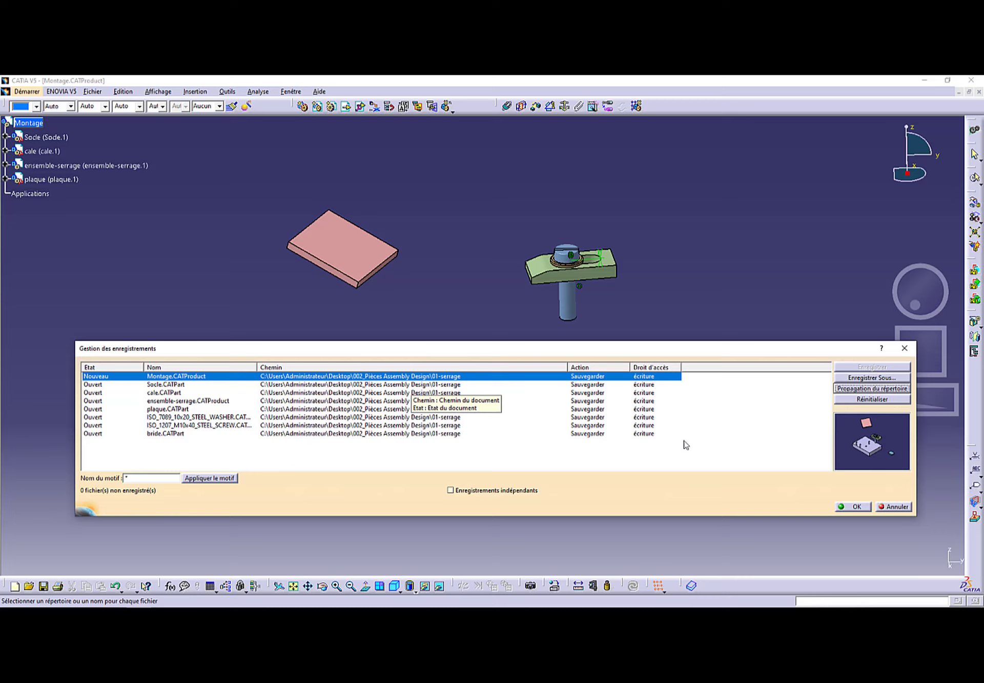
left_click(852, 508)
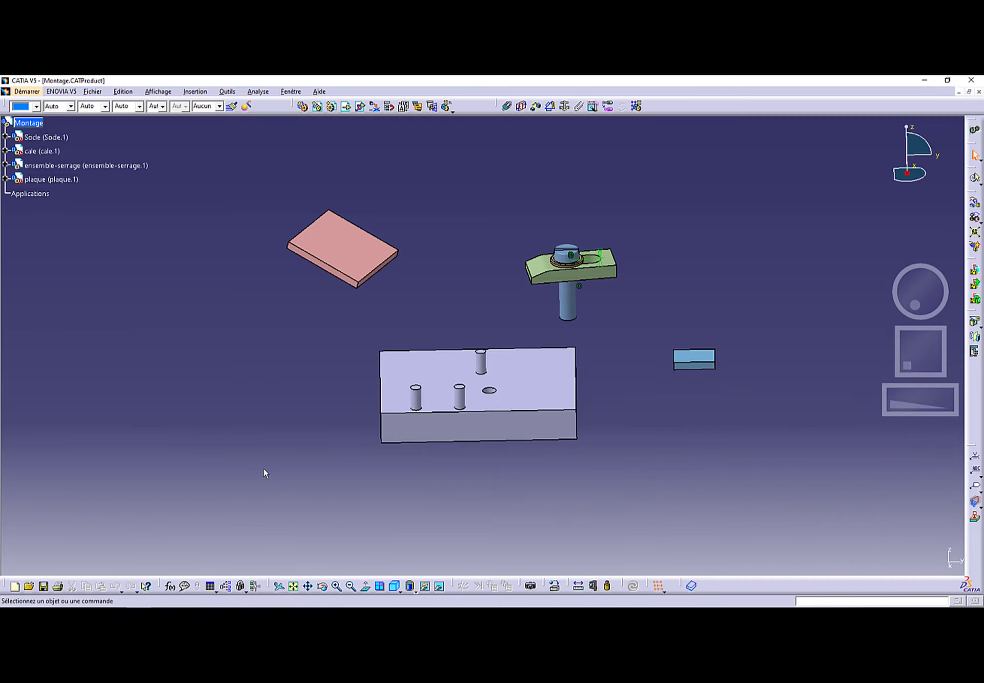
Switch to the file explorer, inspect the saved files in the 01-serrage folder, and return to CATIA
key("alt+Tab")
key("alt+Tab")
key("alt+Tab")
key("alt+Tab")
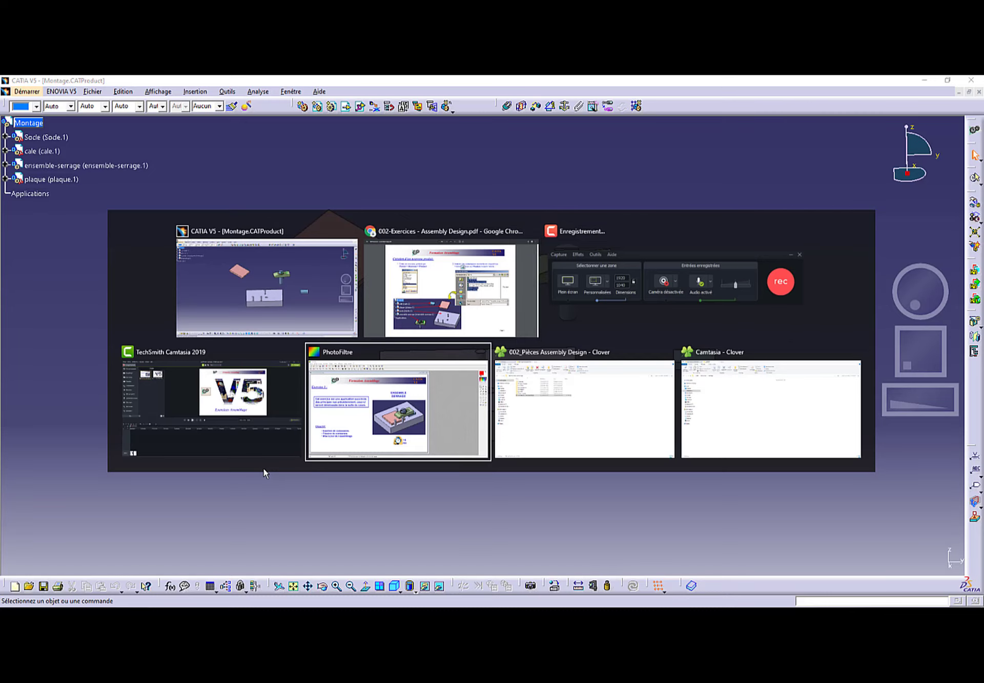
key("alt+Tab")
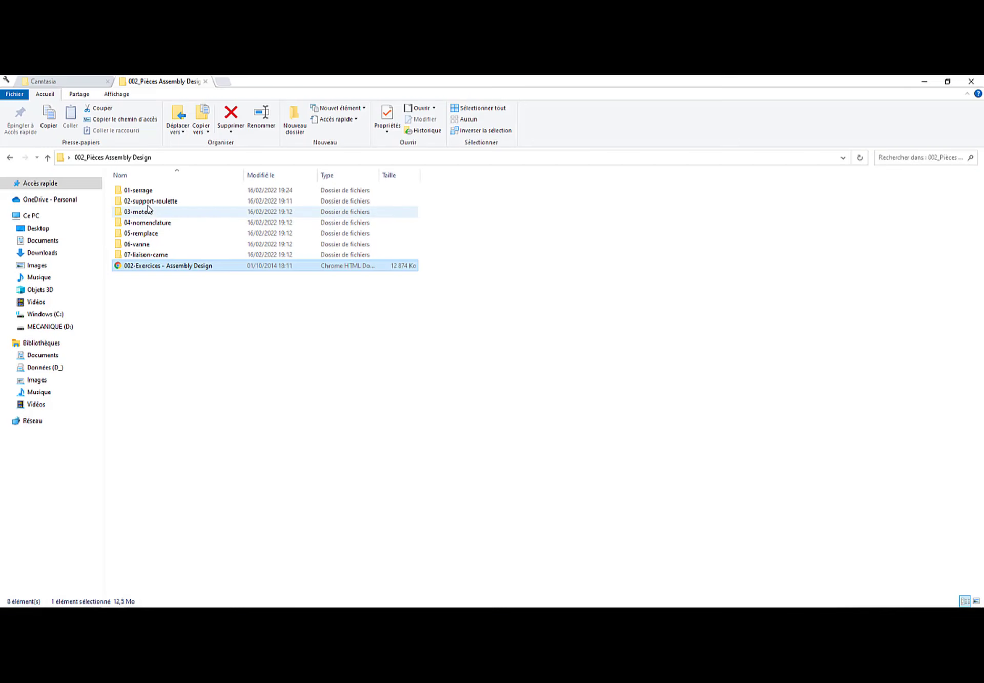
double_click(137, 193)
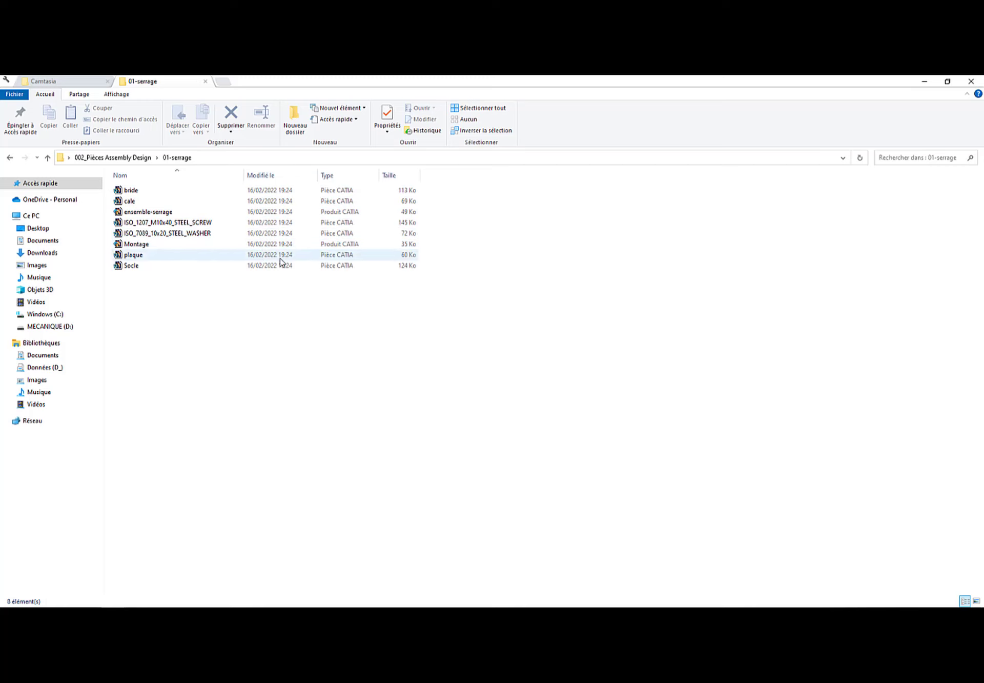
key("alt+Tab")
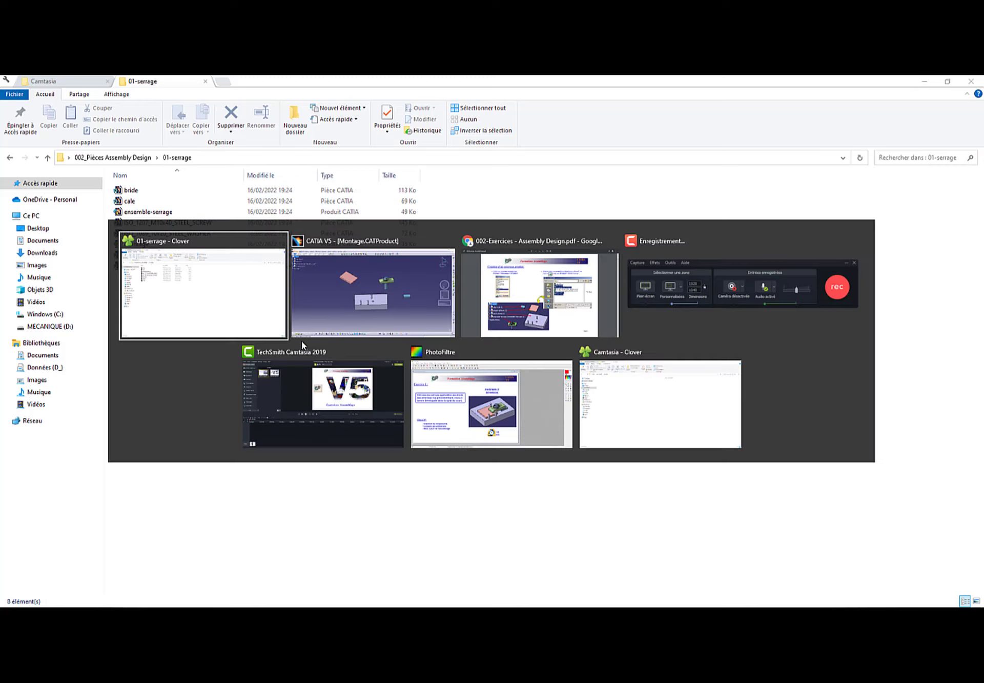
key("alt+Tab")
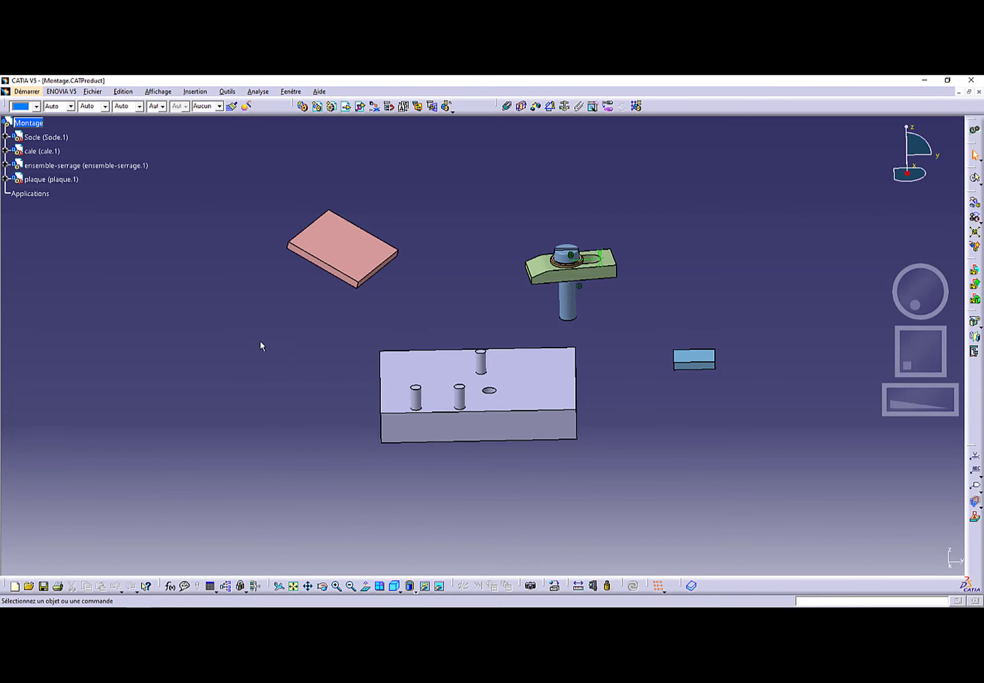
Switch to the Assembly Design exercise PDF, read the constraint creation instructions on page 5, and return to CATIA
middle_click_drag(309, 386, 510, 353)
key("alt+Tab")
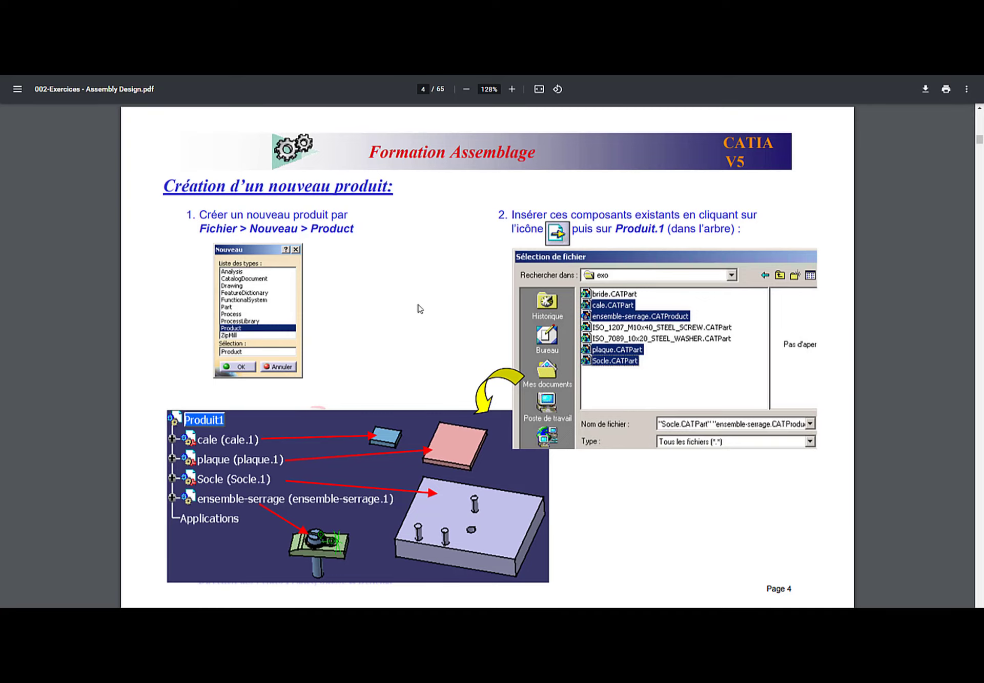
key("Right")
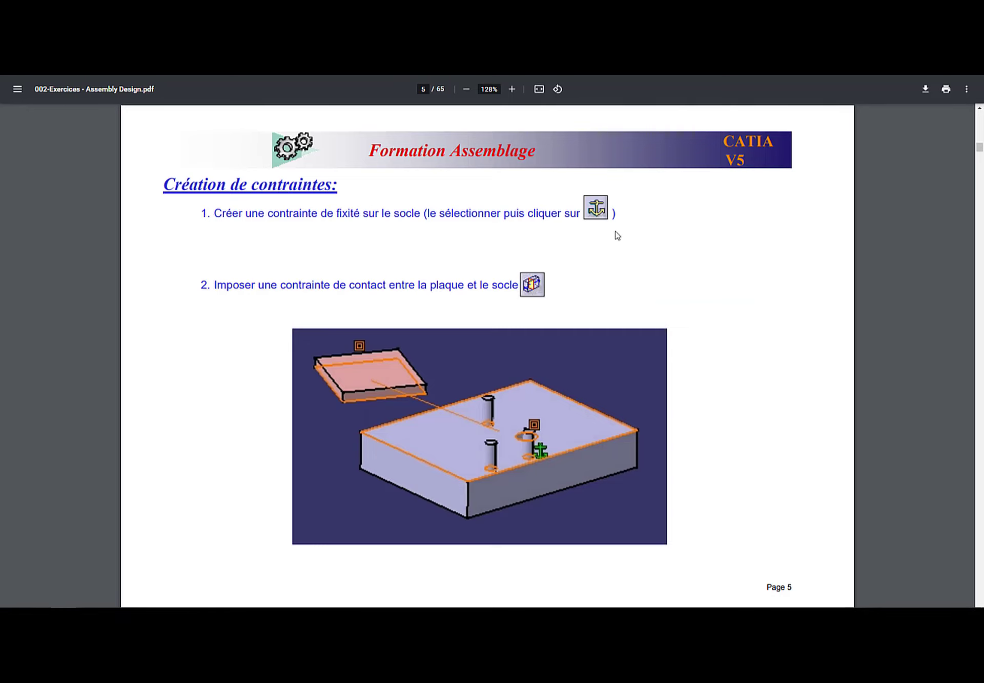
key("alt+Tab")
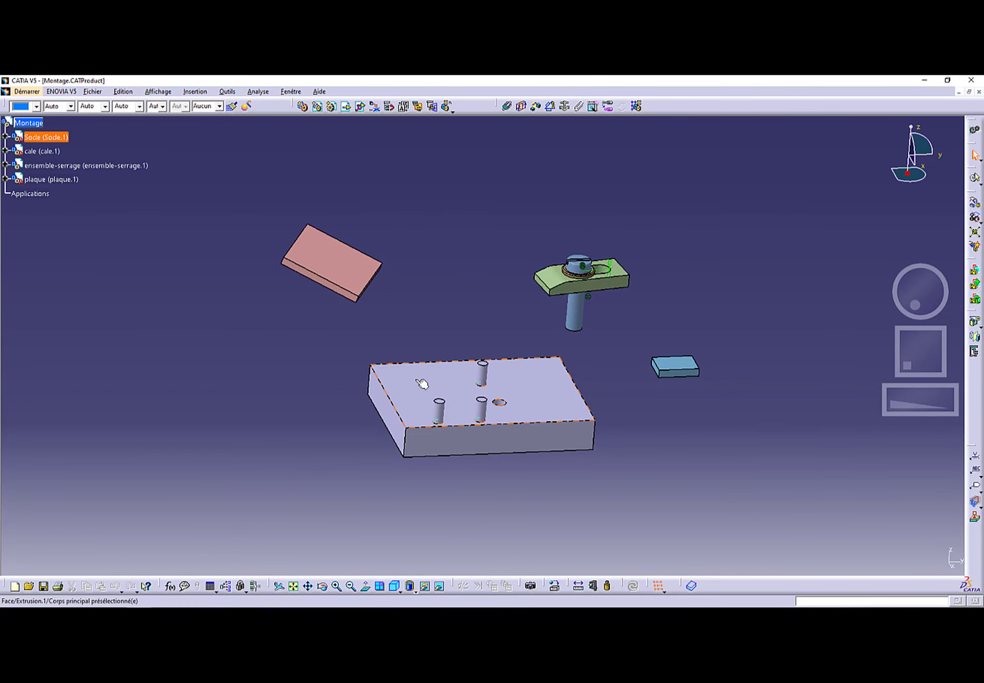
Apply a Fix constraint to the Socle and expand the Contraintes branch in the tree to inspect it
left_click(51, 138)
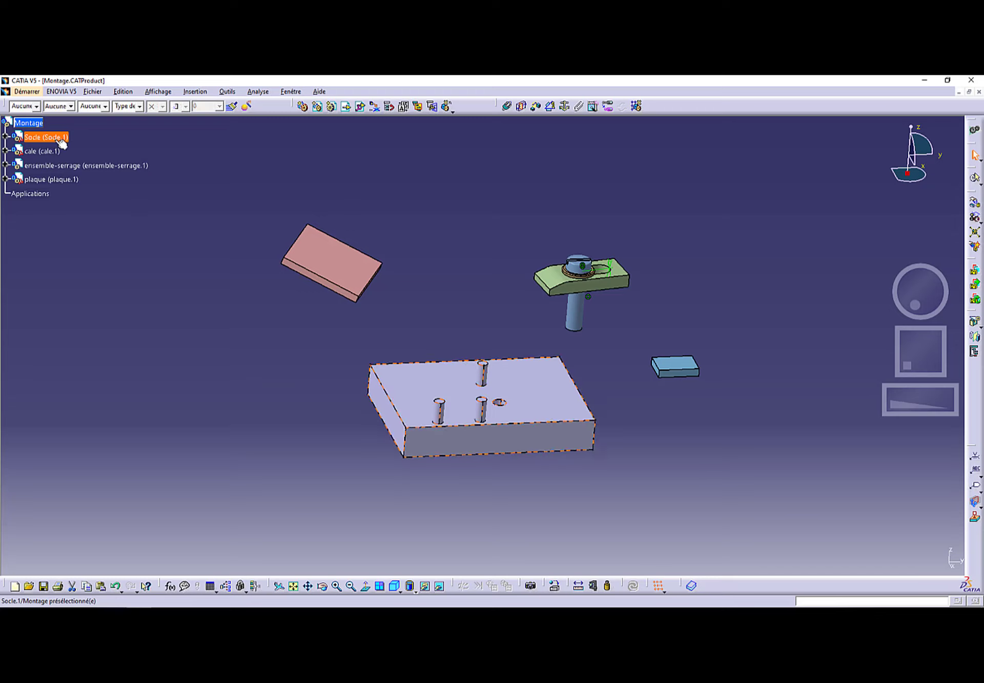
left_click(567, 106)
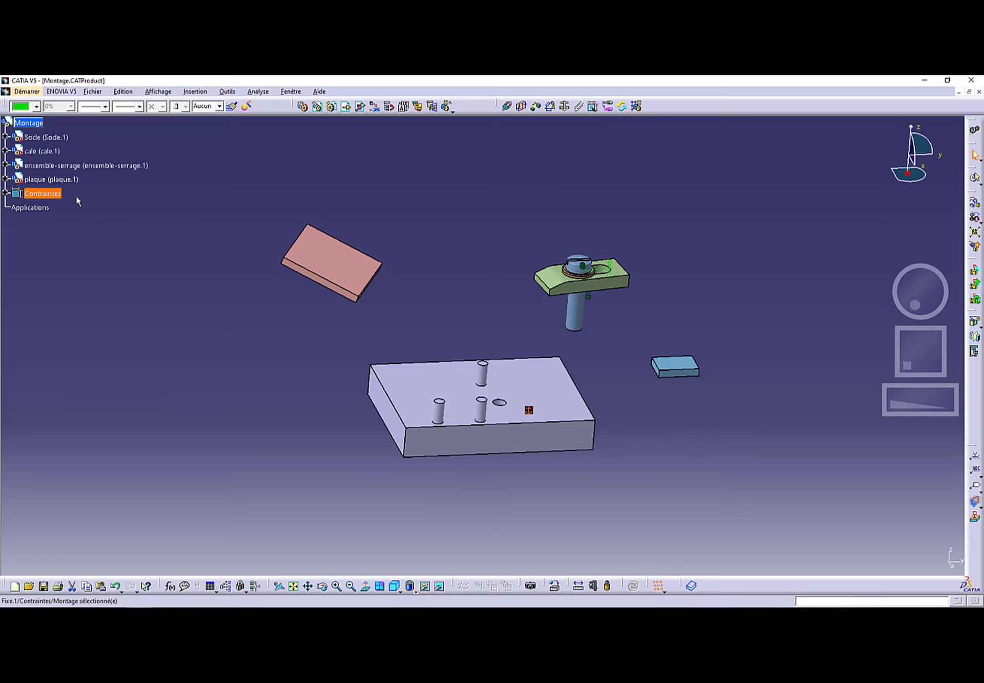
left_click(23, 195)
left_click(7, 193)
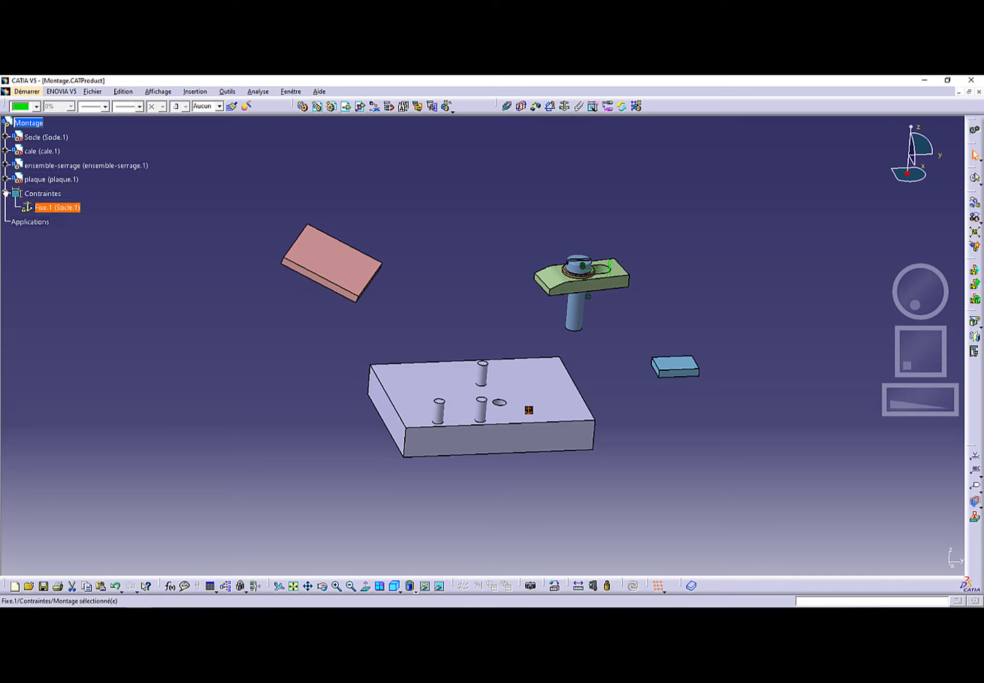
left_click(77, 210)
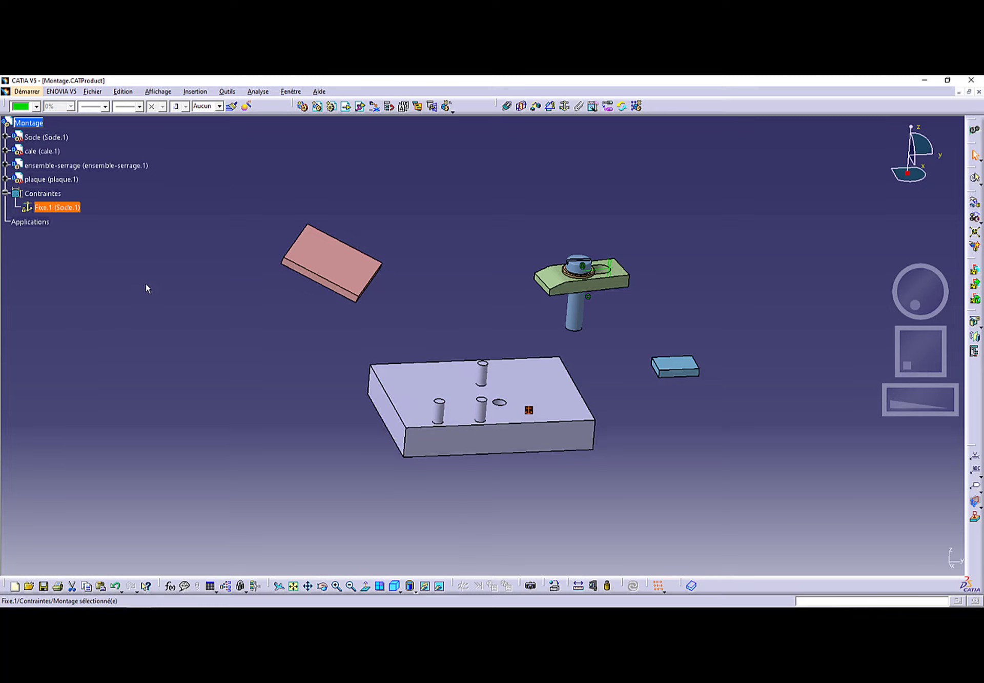
left_click(130, 280)
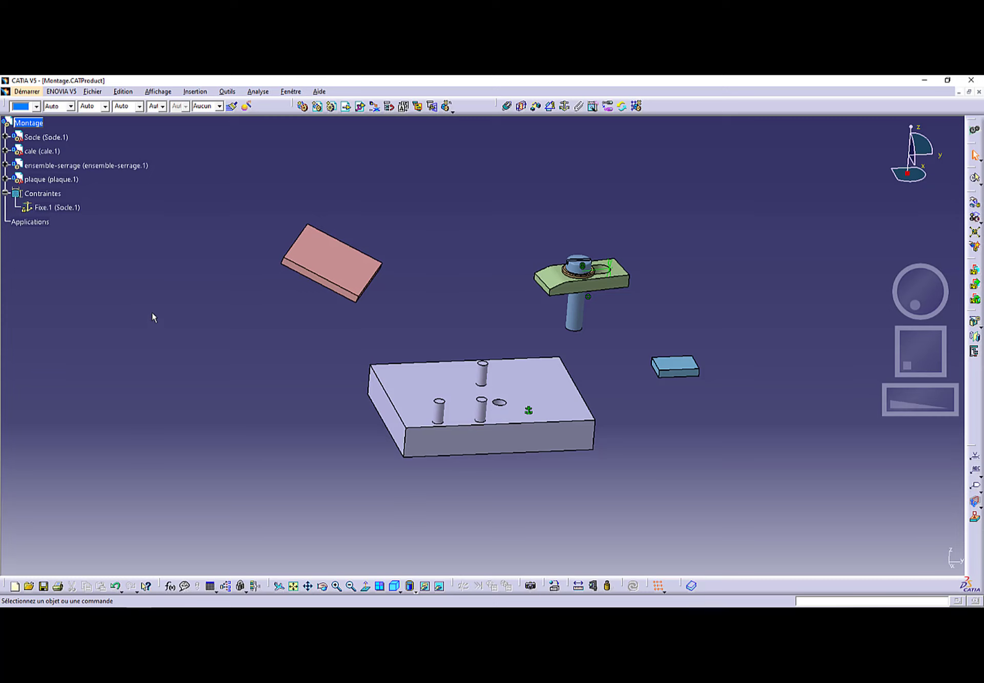
Check the exercise PDF for the contact constraint required between the plaque and the Socle, and return to CATIA
key("alt+Tab")
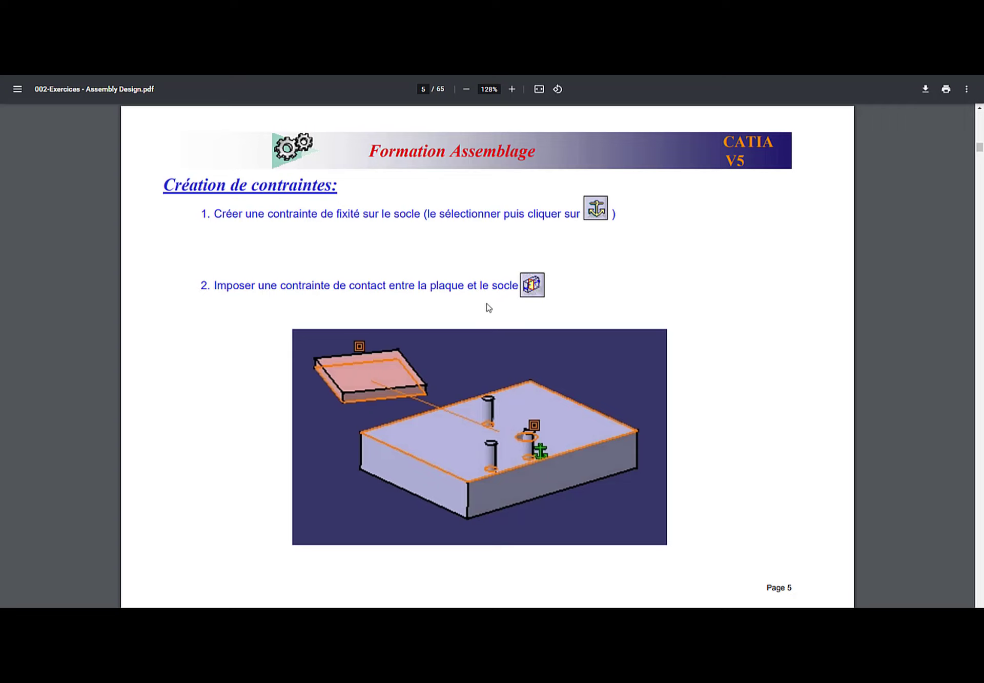
key("alt+Tab")
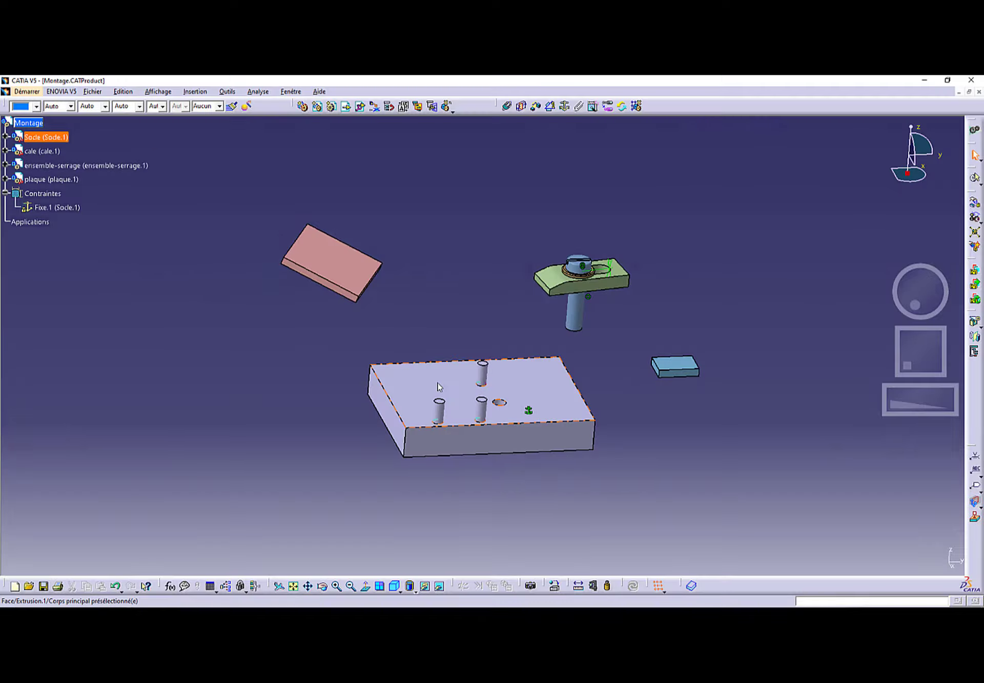
middle_click_drag(520, 399, 528, 372)
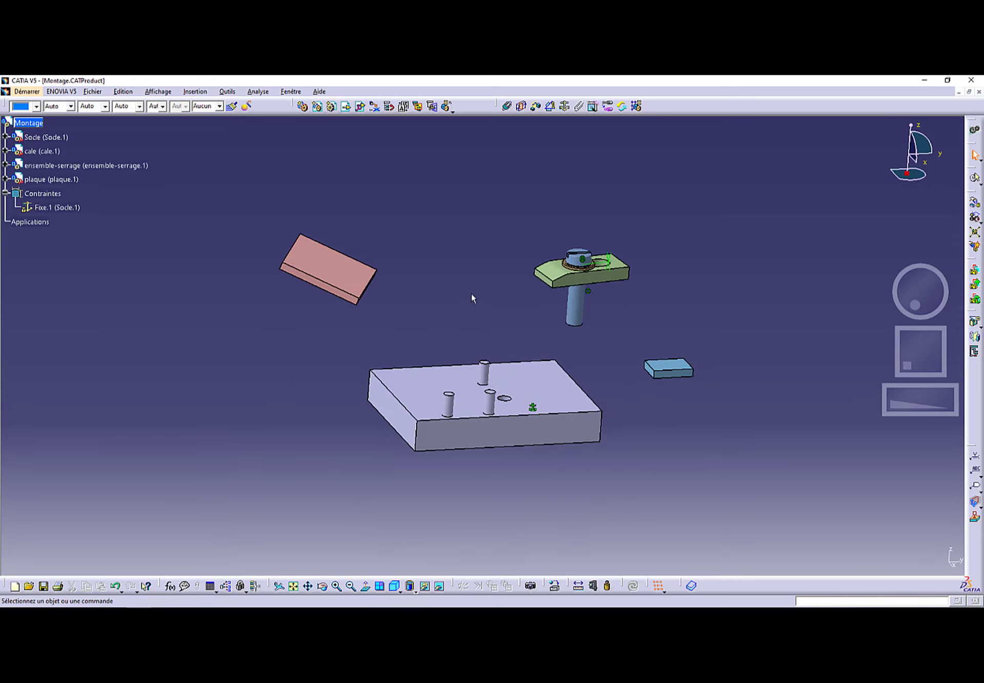
Create a contact constraint between the Socle's upper face and the plaque's underside, suppressing the assistant message for future use
left_click(521, 109)
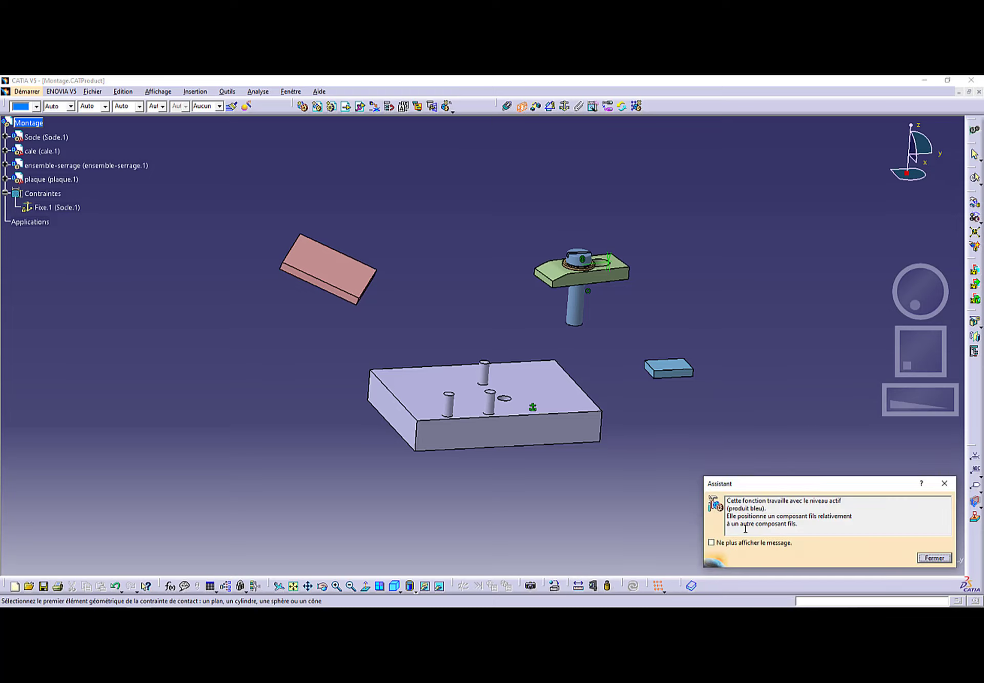
left_click(711, 543)
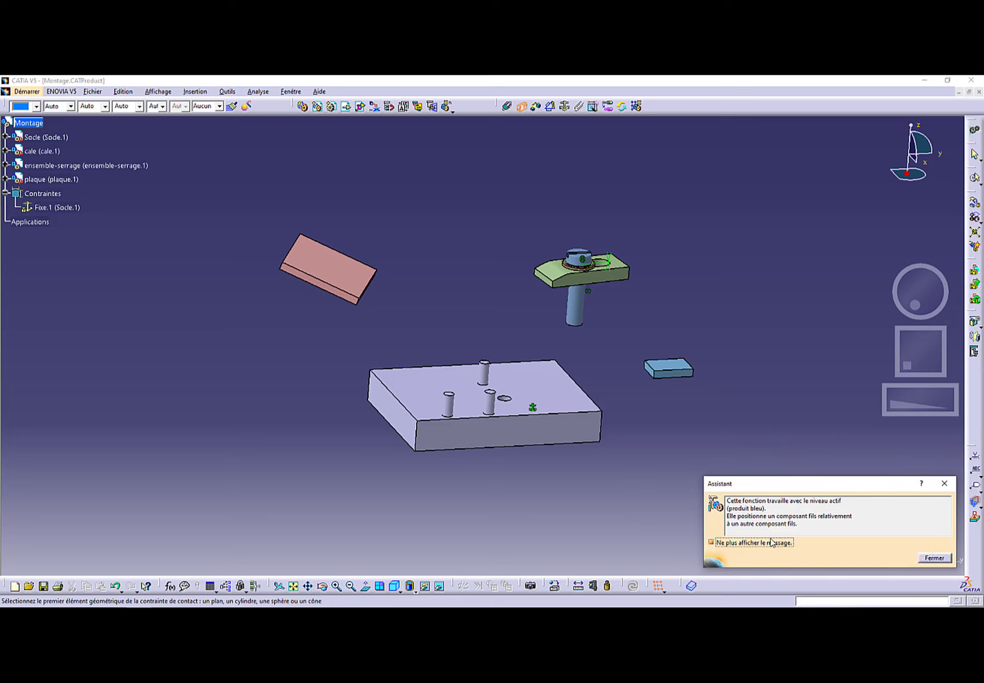
left_click(933, 559)
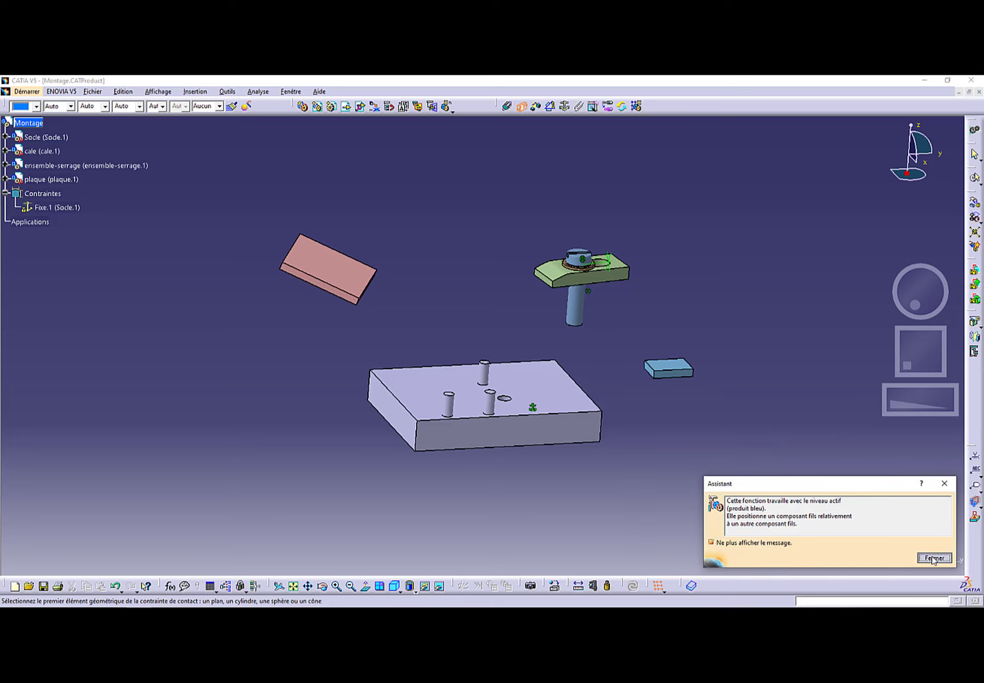
left_click(437, 394)
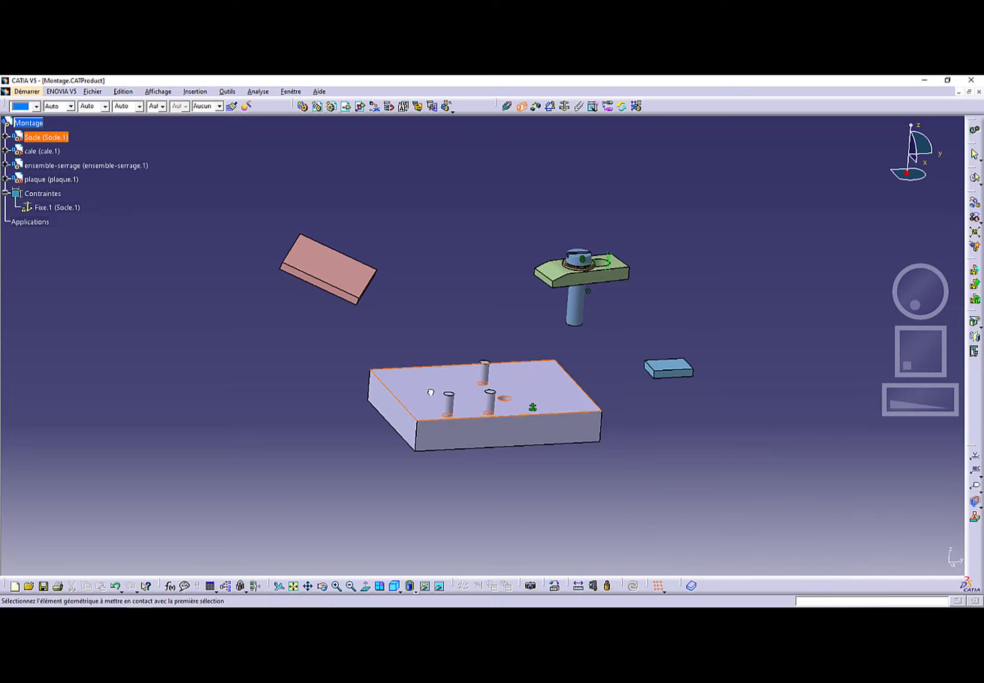
middle_click_drag(382, 483, 444, 349)
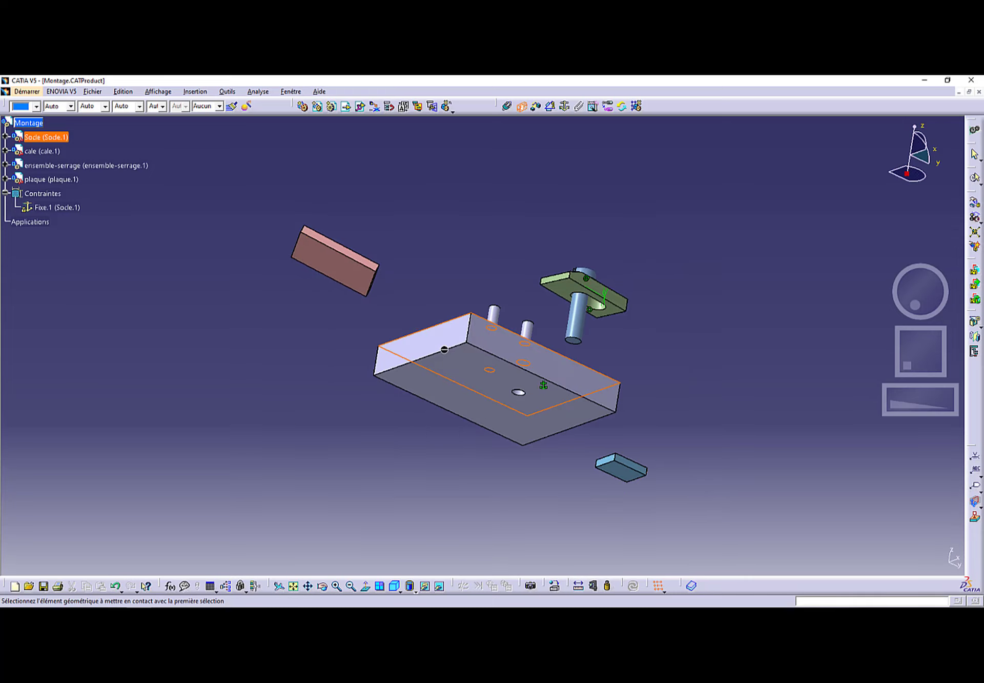
left_click(342, 269)
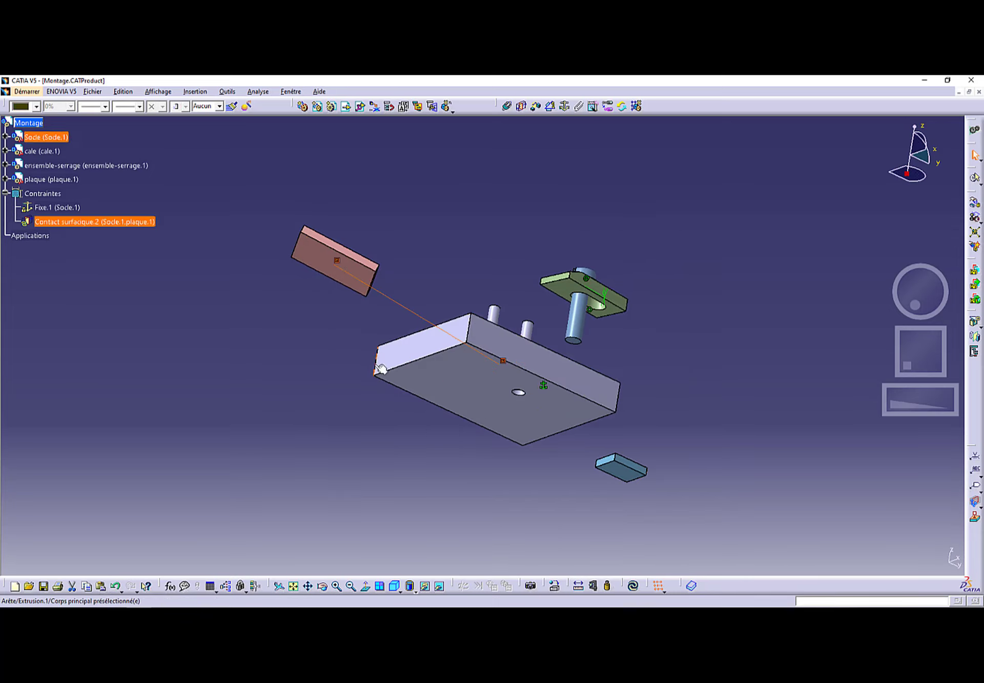
middle_click_drag(424, 369, 343, 446)
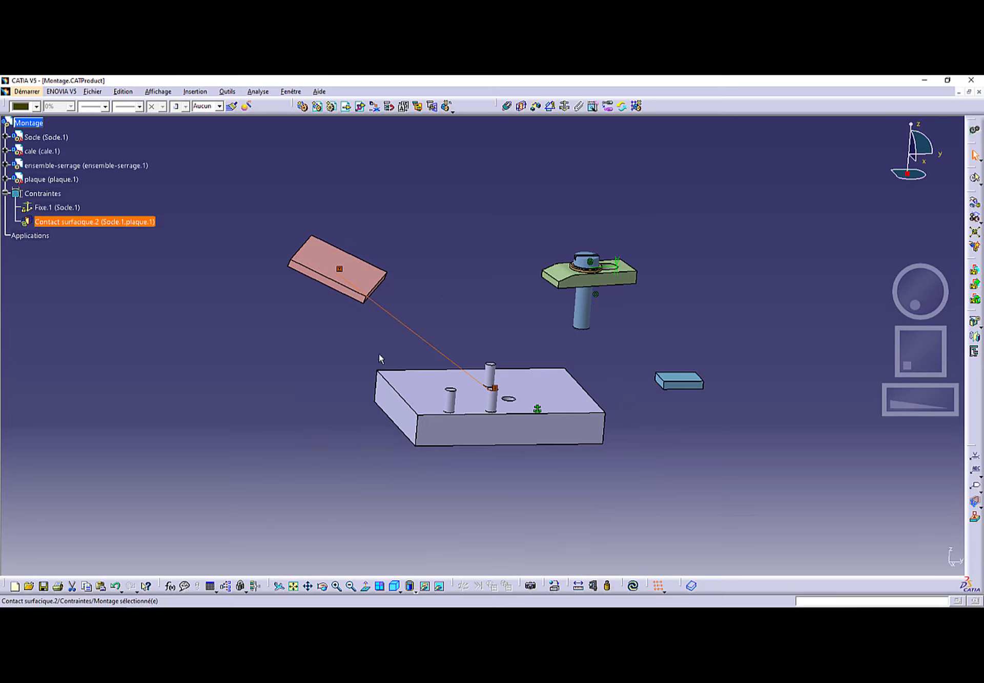
middle_click_drag(475, 362, 539, 322)
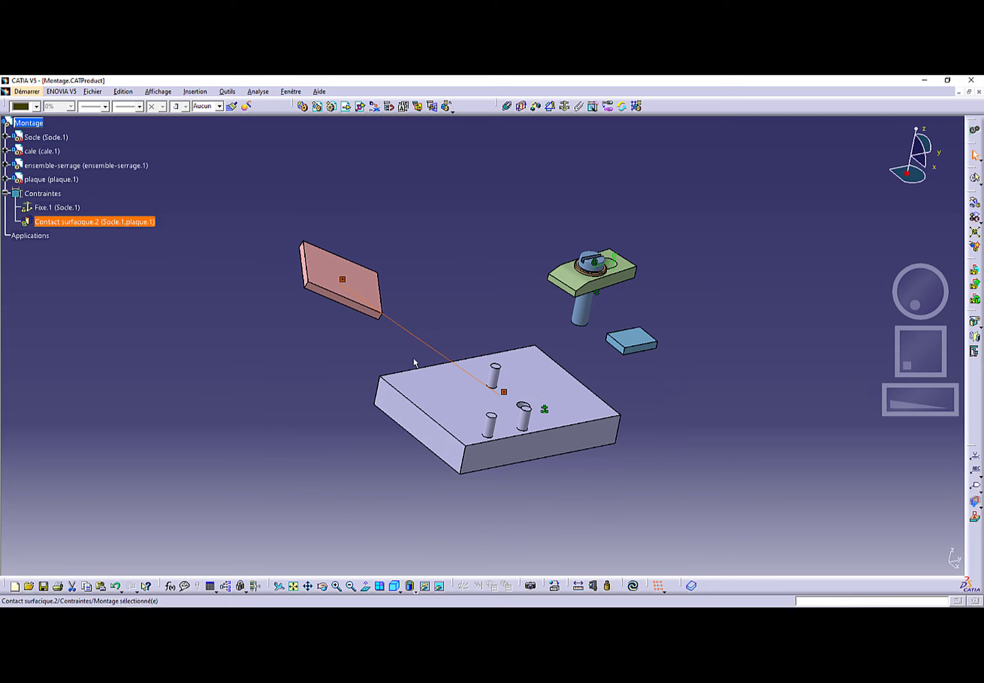
Update the assembly and inspect the alignment of the plaque's underside with the Socle's upper face from the side
middle_click_drag(504, 468, 352, 430)
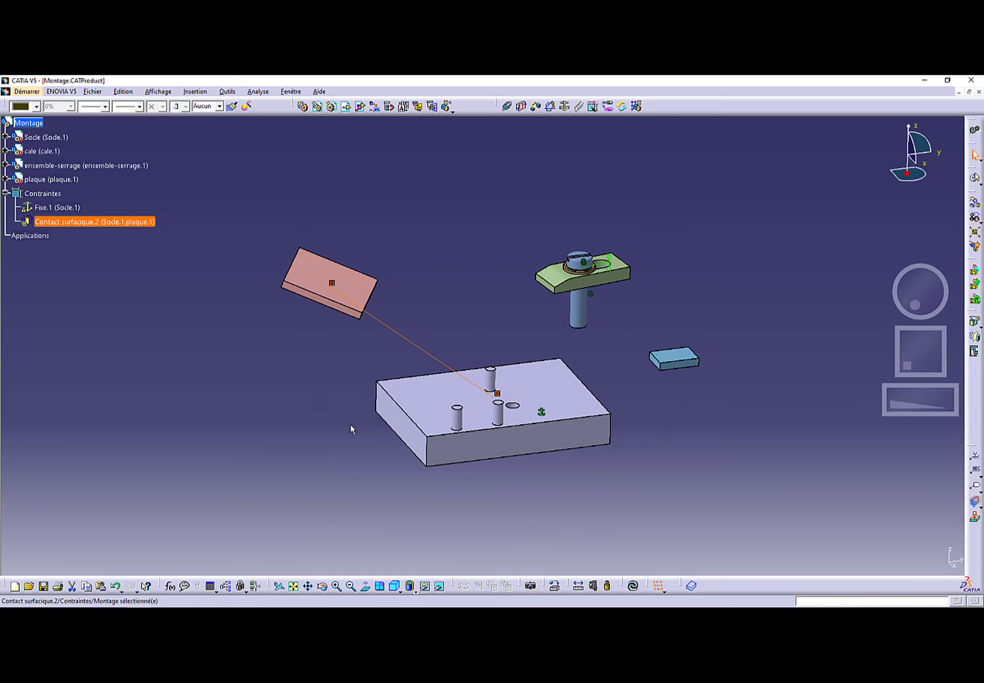
left_click(634, 586)
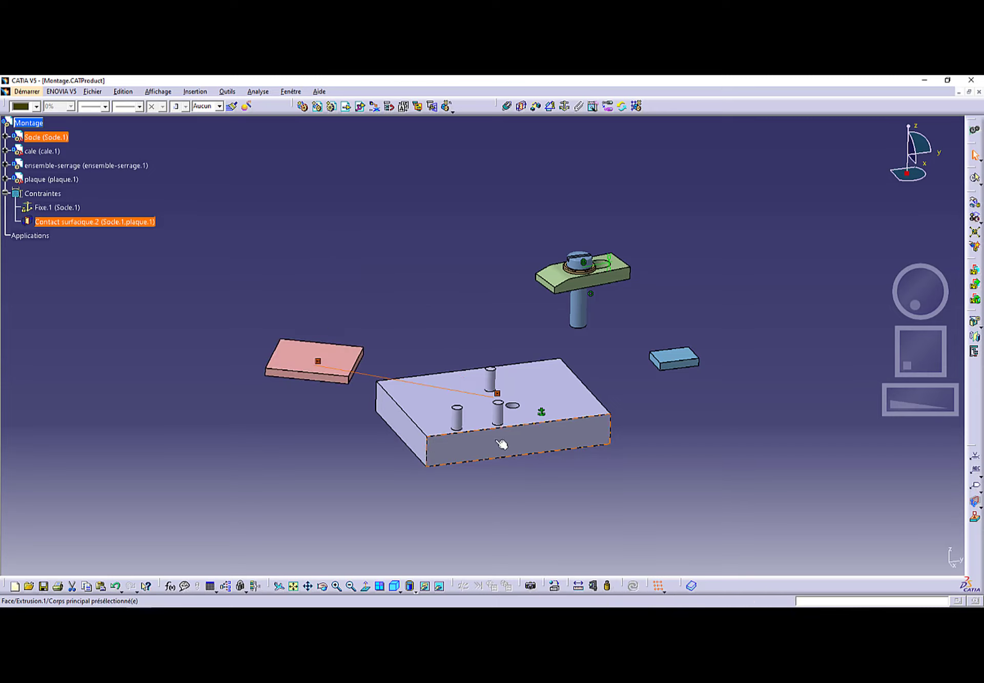
middle_click_drag(473, 480, 545, 432)
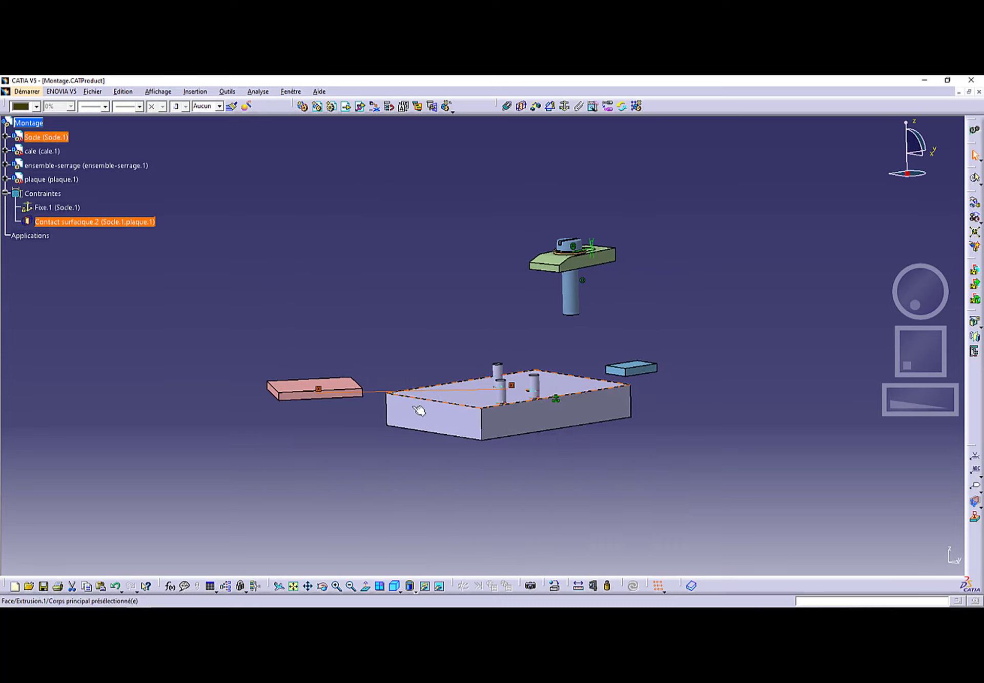
middle_click_drag(379, 448, 325, 387)
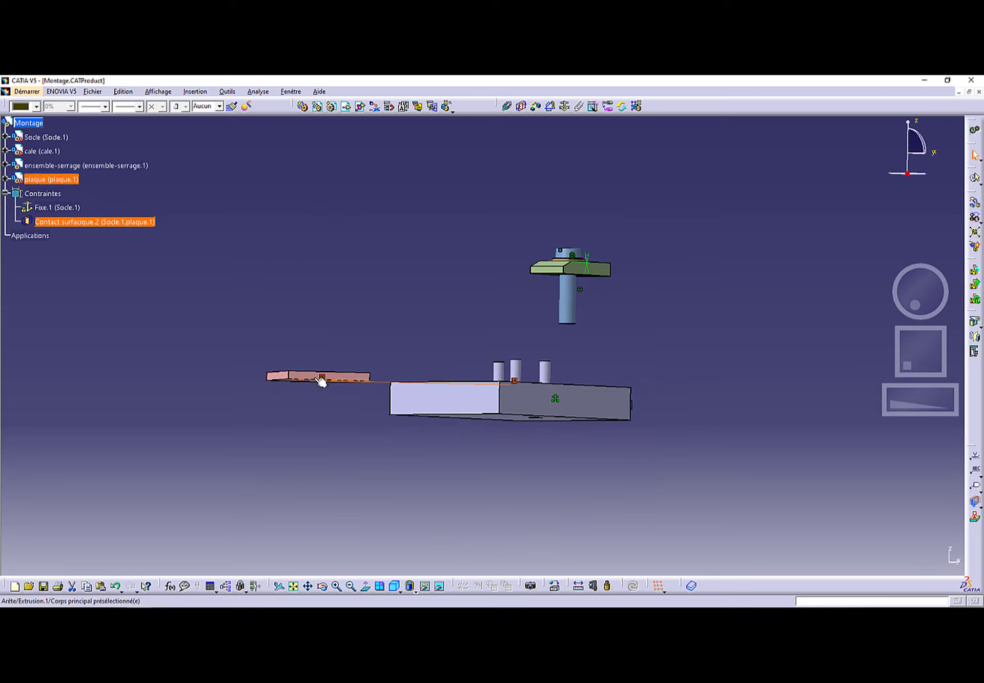
middle_click_drag(467, 371, 518, 317)
middle_click_drag(562, 455, 211, 484)
left_click(191, 482)
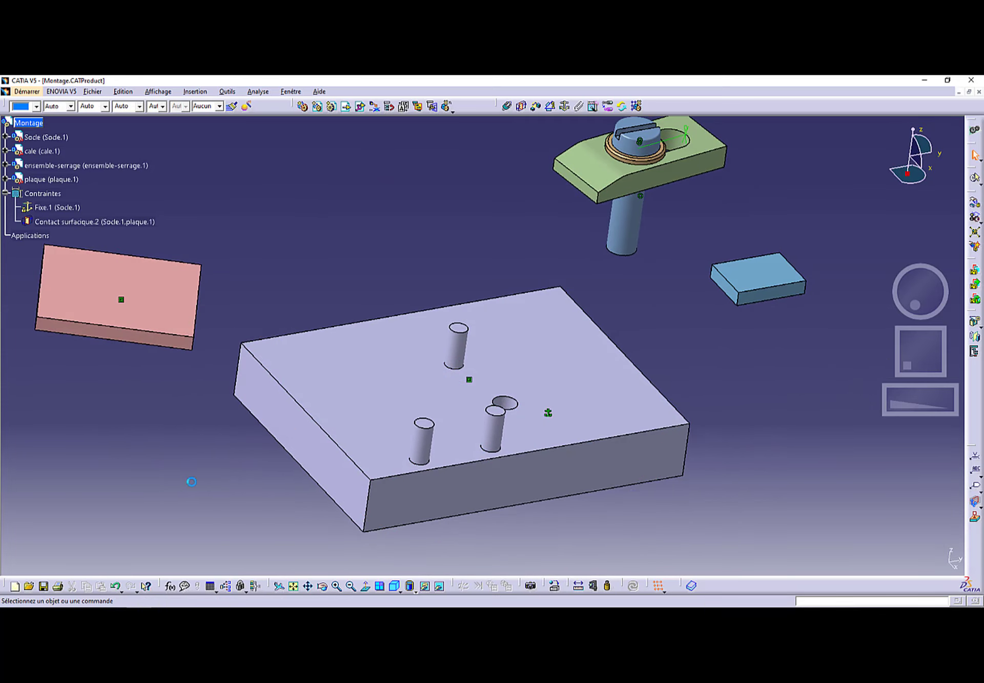
Read the pin contact instructions on page 6 of the exercise PDF, compare them with the assembly, and return to CATIA
key("alt+Tab")
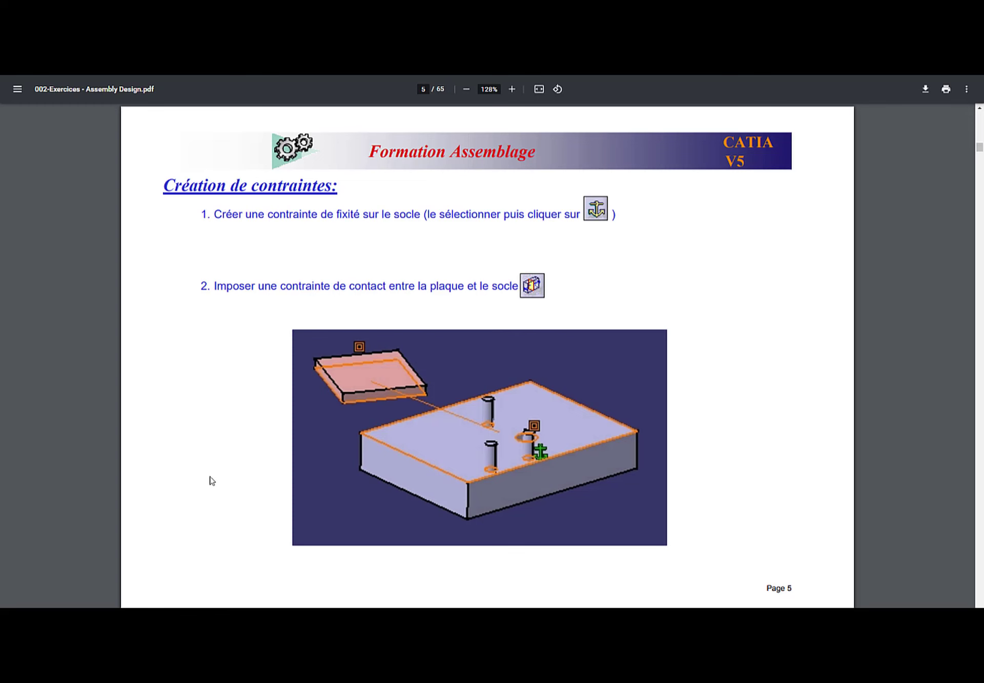
key("Right")
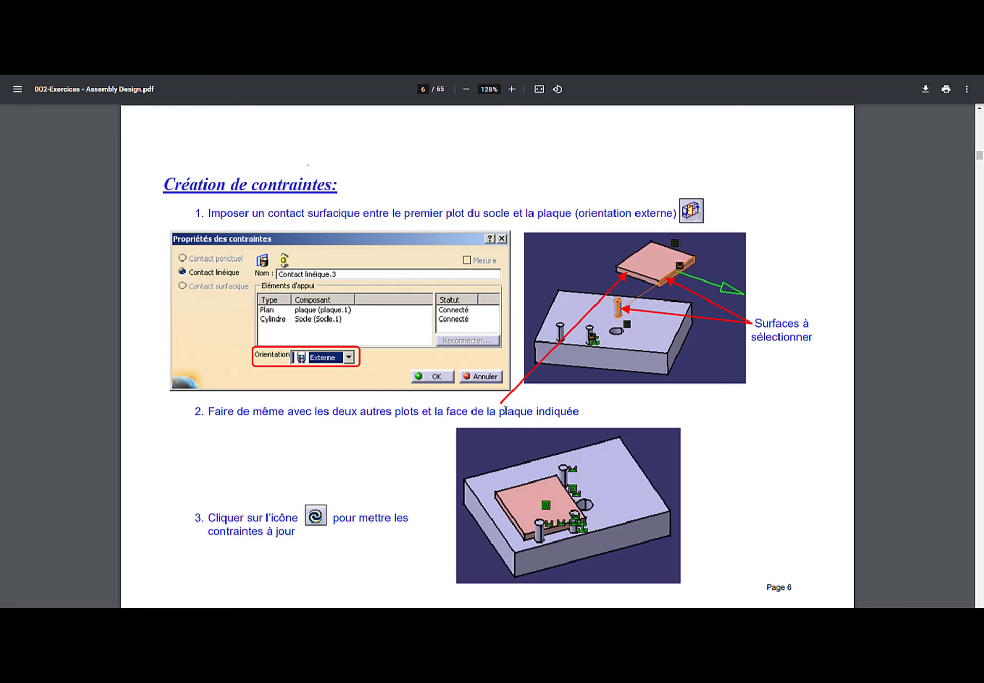
key("alt+Tab")
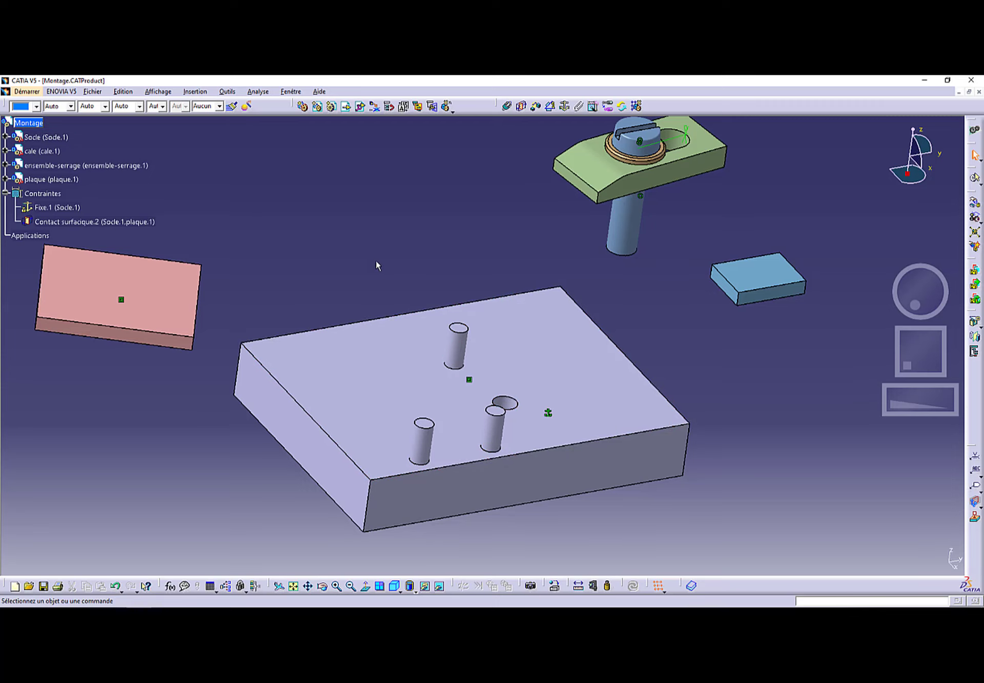
middle_click_drag(377, 265, 488, 254)
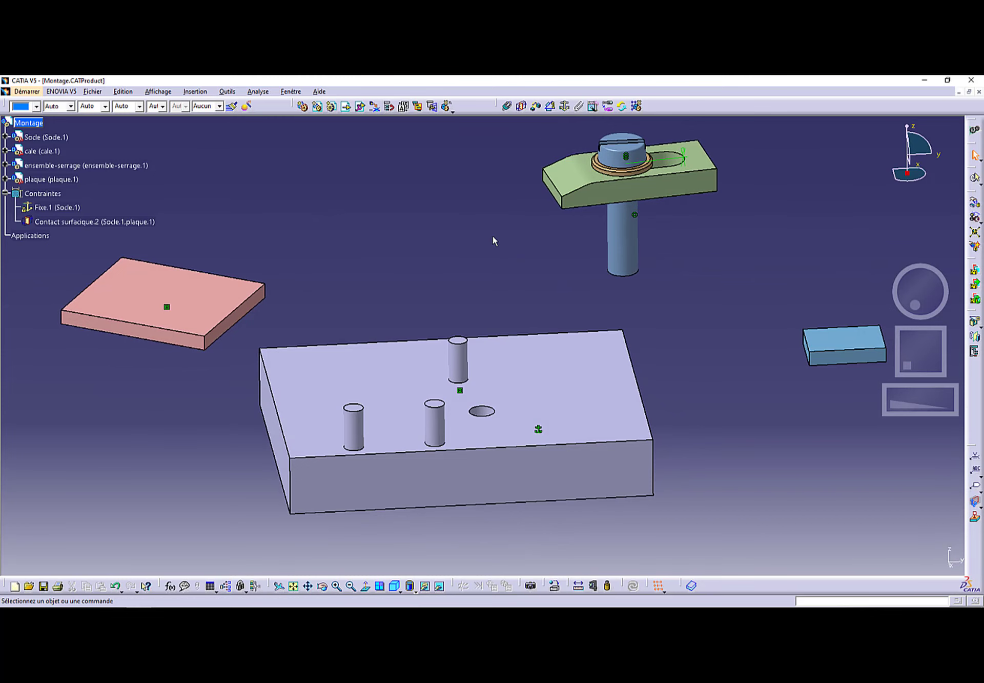
key("alt+Tab")
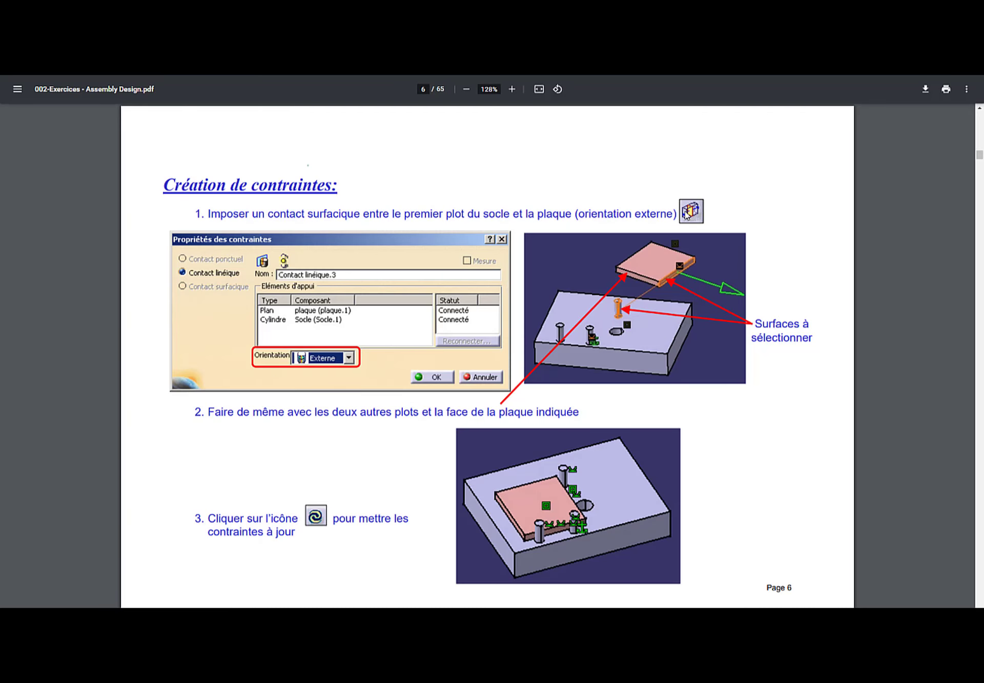
key("alt+Tab")
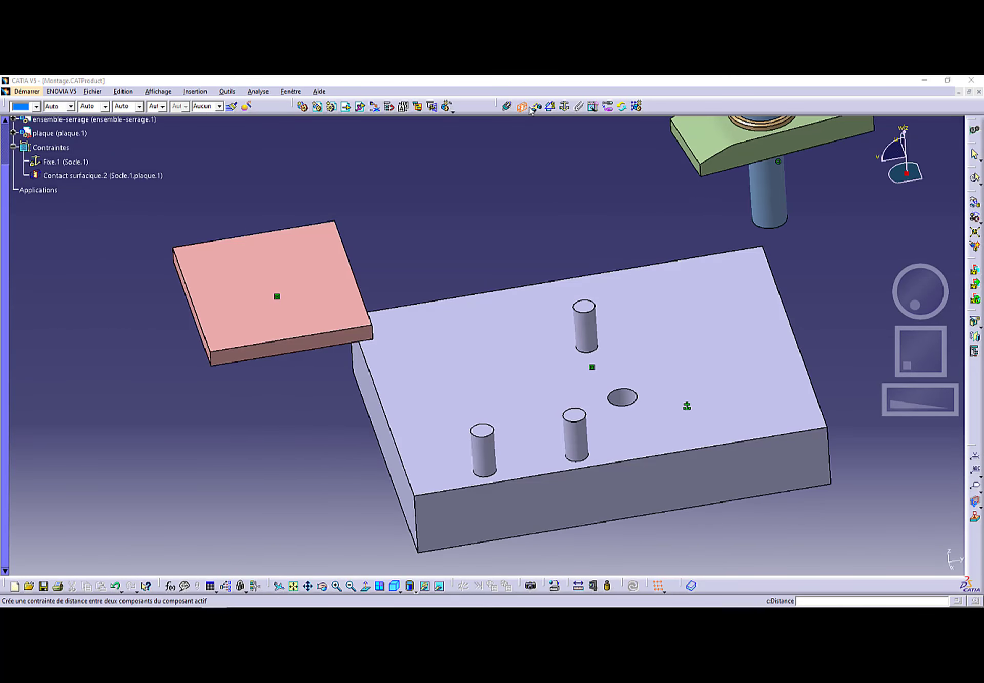
Create a line contact between the Socle's first pin and the plaque's side face with Externe orientation, and update the assembly
left_click(522, 107)
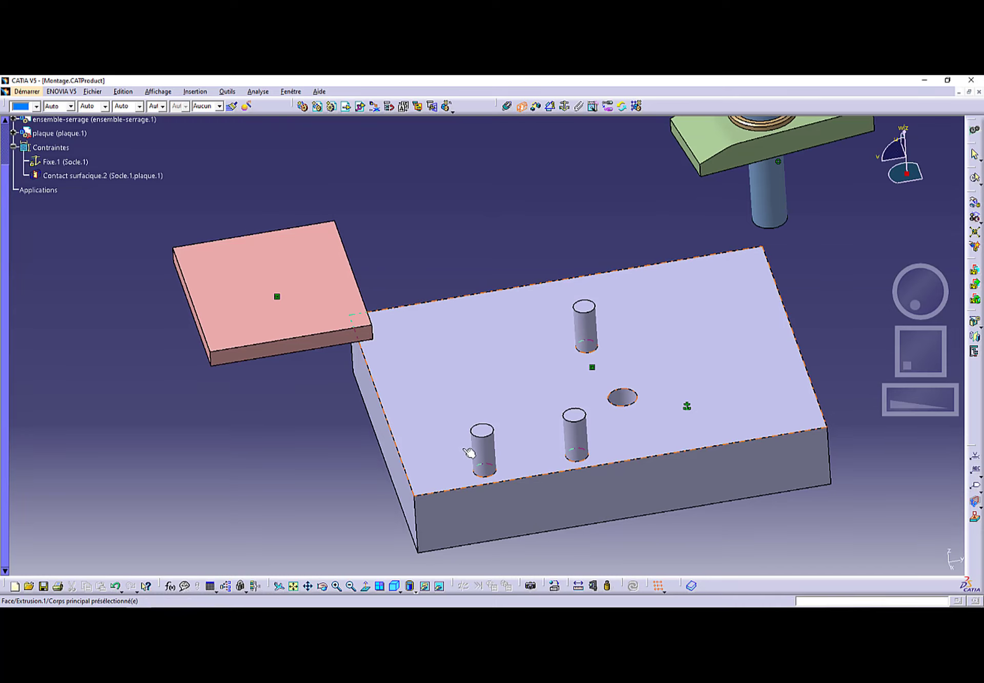
middle_click_drag(477, 456, 574, 437)
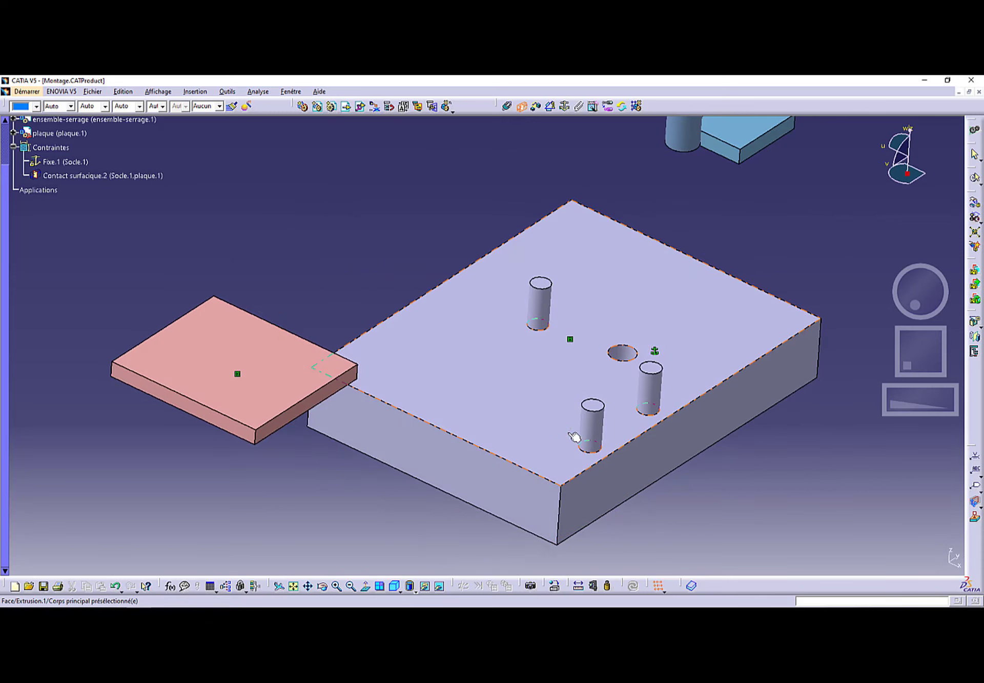
left_click(592, 434)
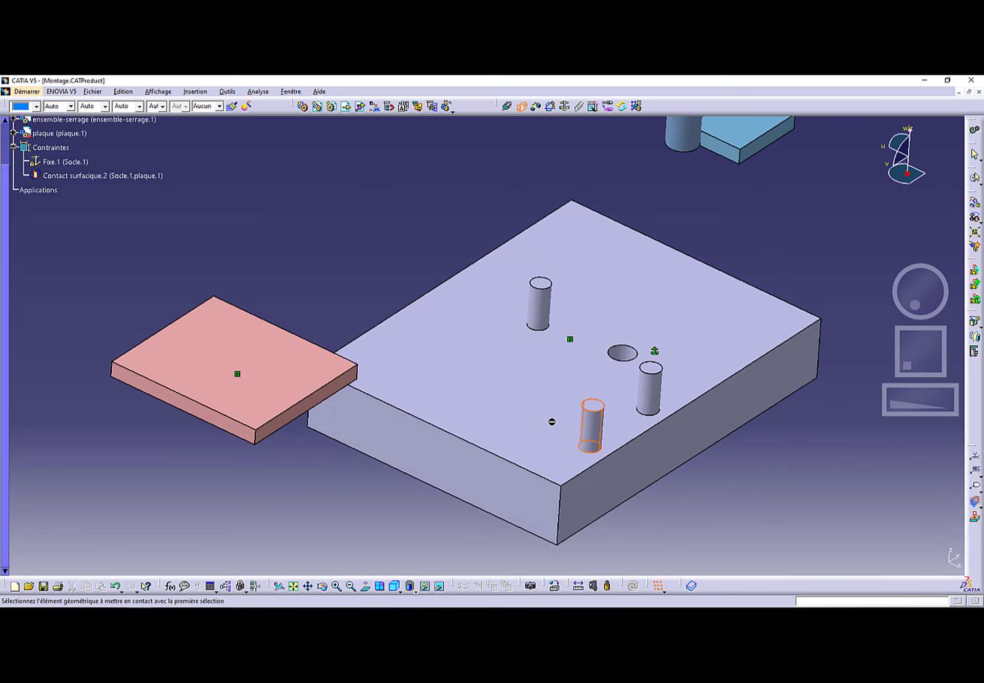
left_click(289, 421)
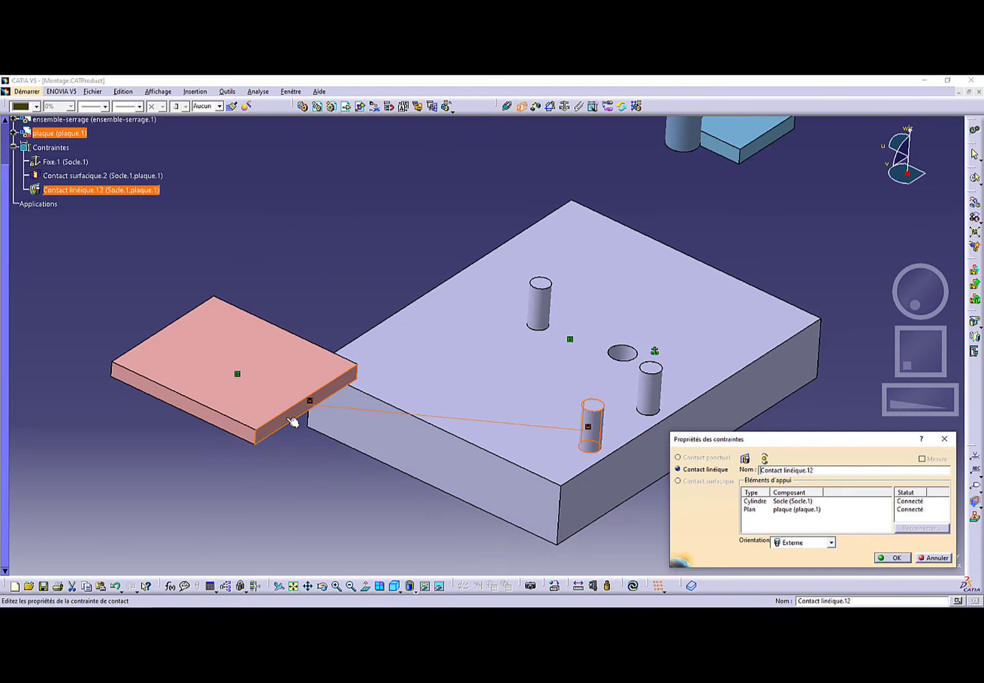
left_click(798, 543)
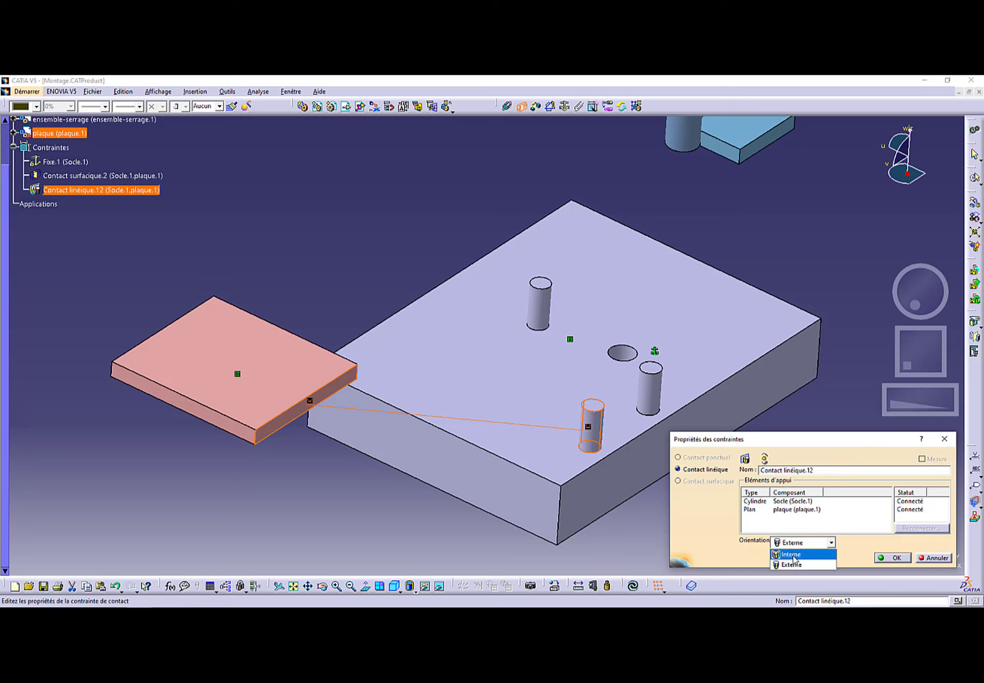
left_click(793, 565)
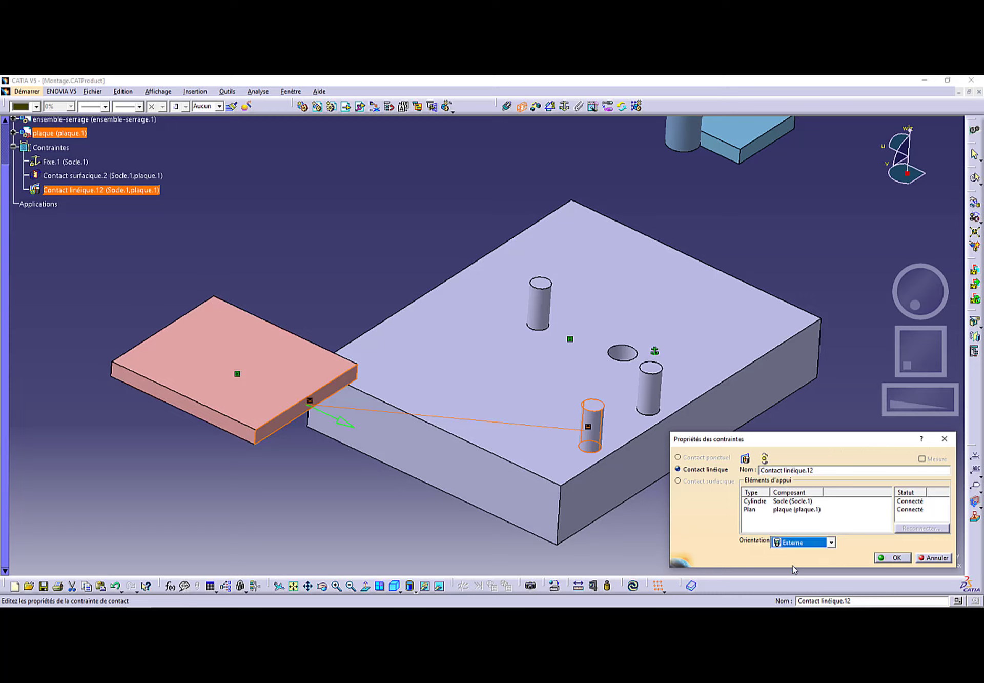
left_click(892, 558)
middle_click_drag(584, 475, 551, 470)
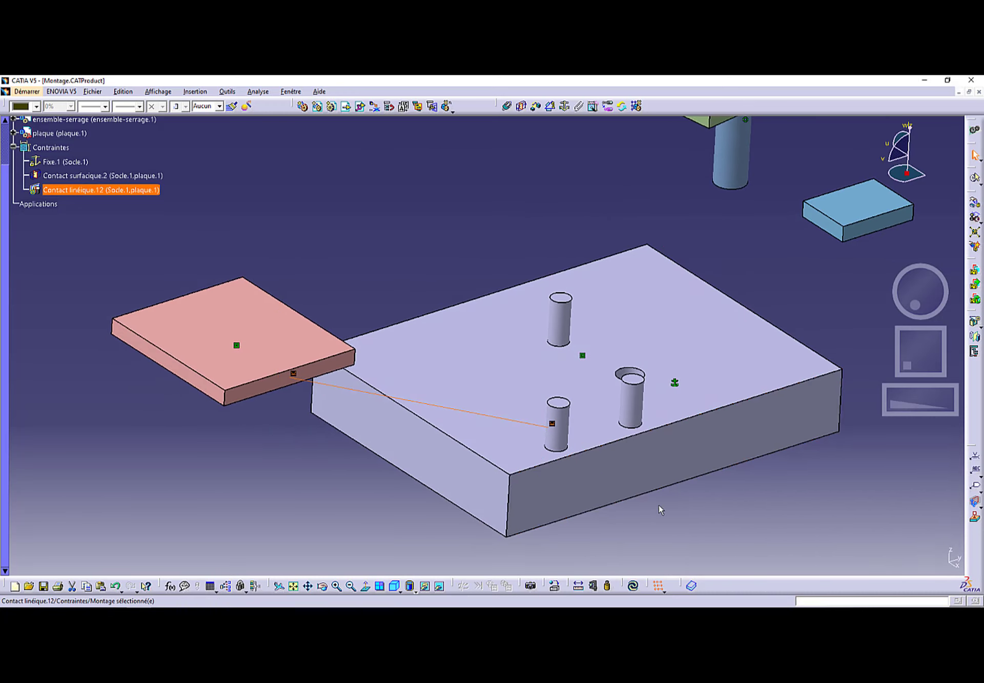
left_click(634, 587)
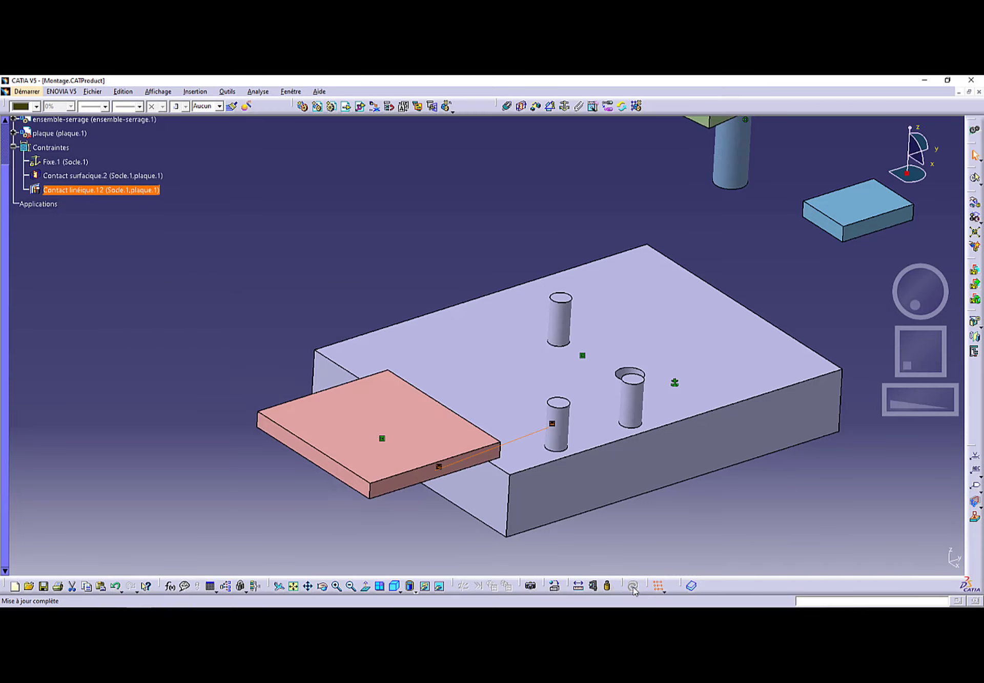
Move and rotate the plaque away from the first pin with the compass, and update the assembly to test the contact
middle_click_drag(601, 475, 435, 416)
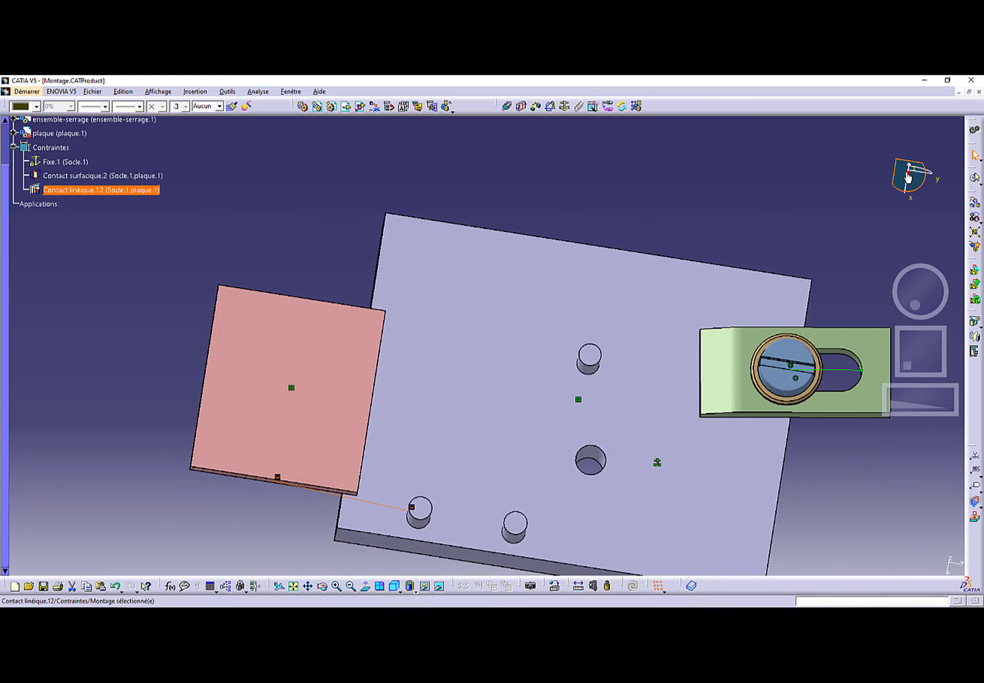
left_click_drag(909, 178, 837, 180)
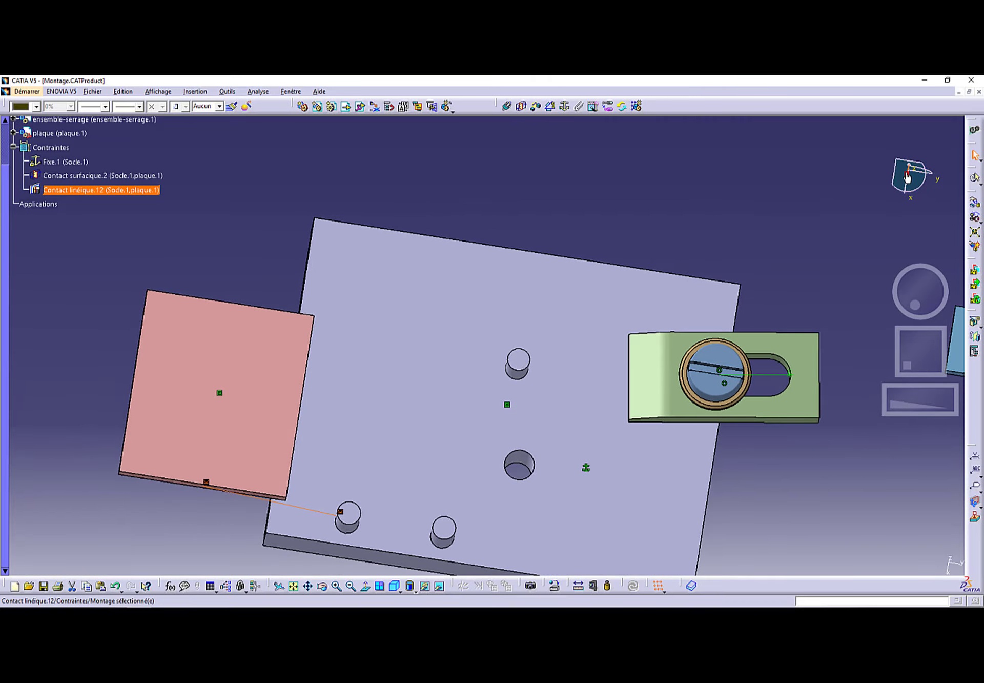
left_click_drag(908, 177, 692, 190)
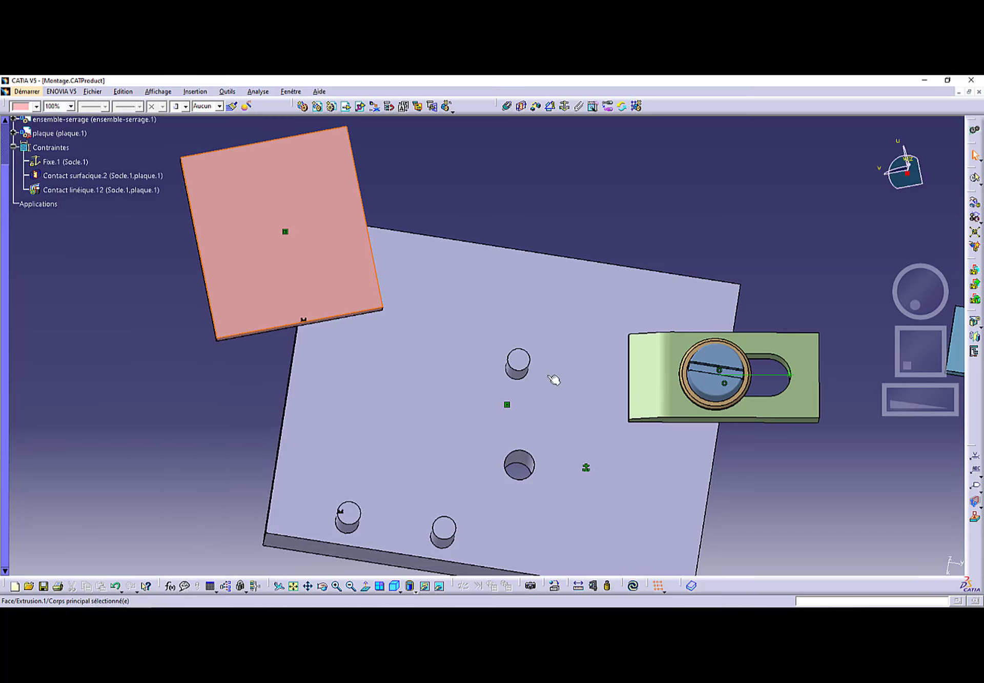
left_click(633, 586)
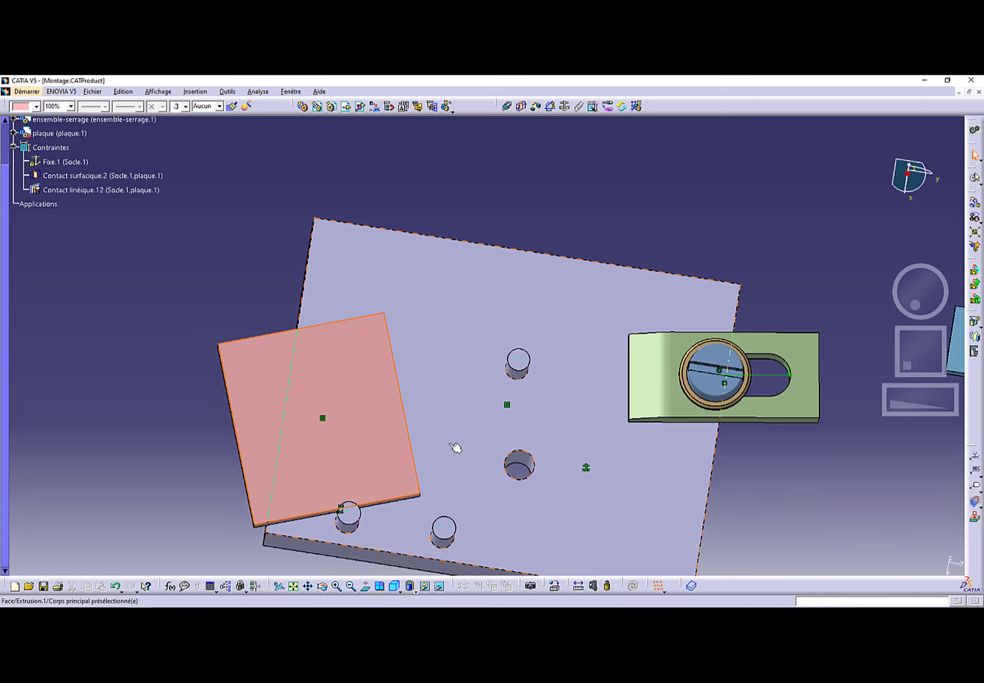
left_click(521, 111)
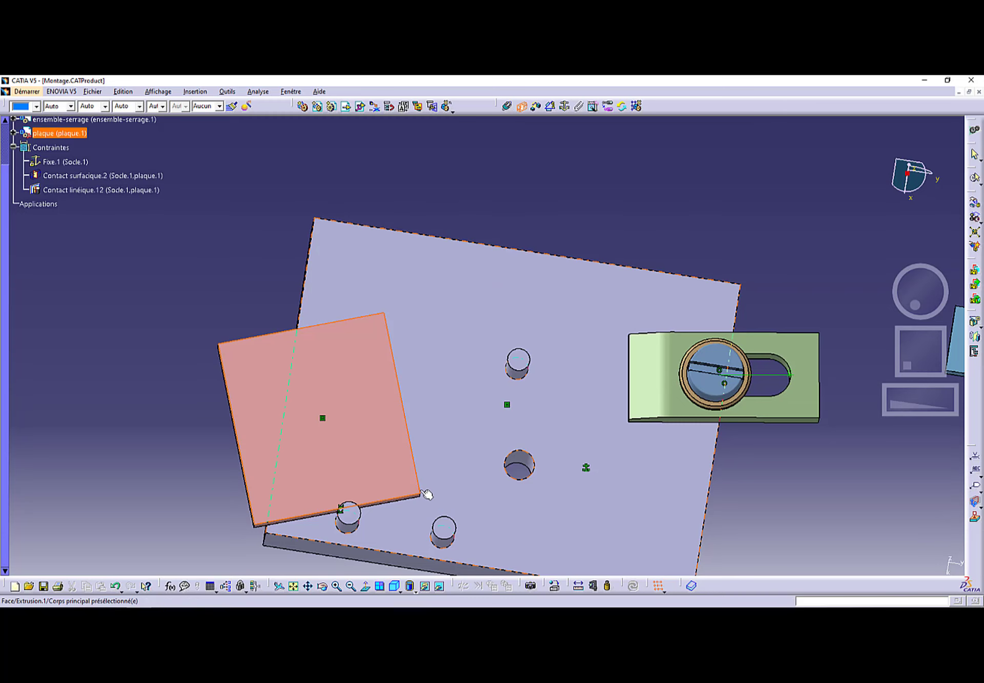
middle_click_drag(426, 496, 471, 361)
left_click(468, 477)
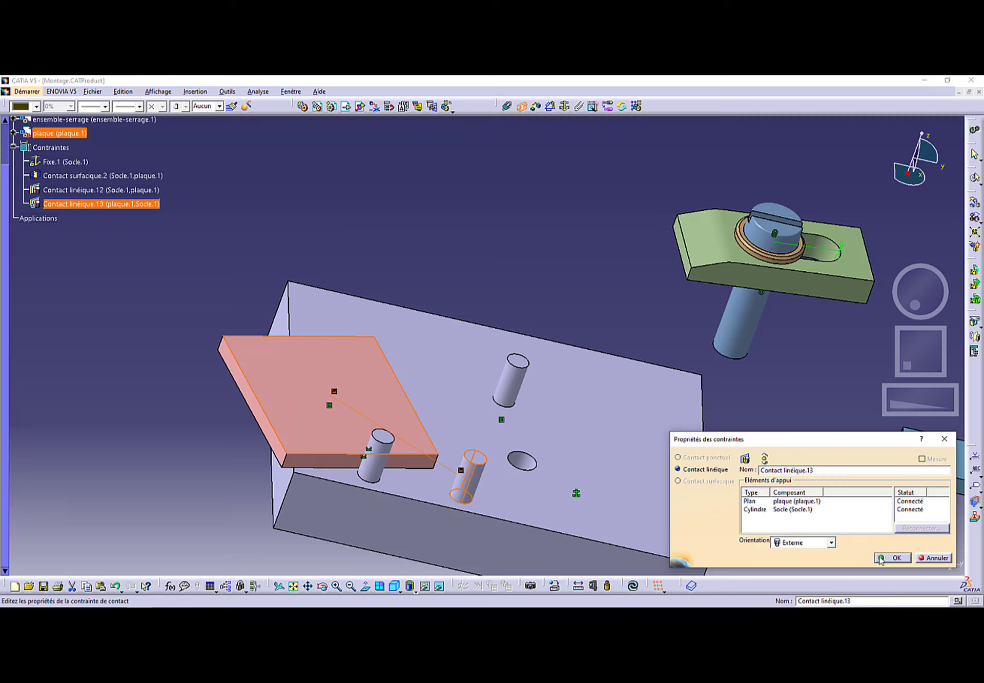
left_click(929, 560)
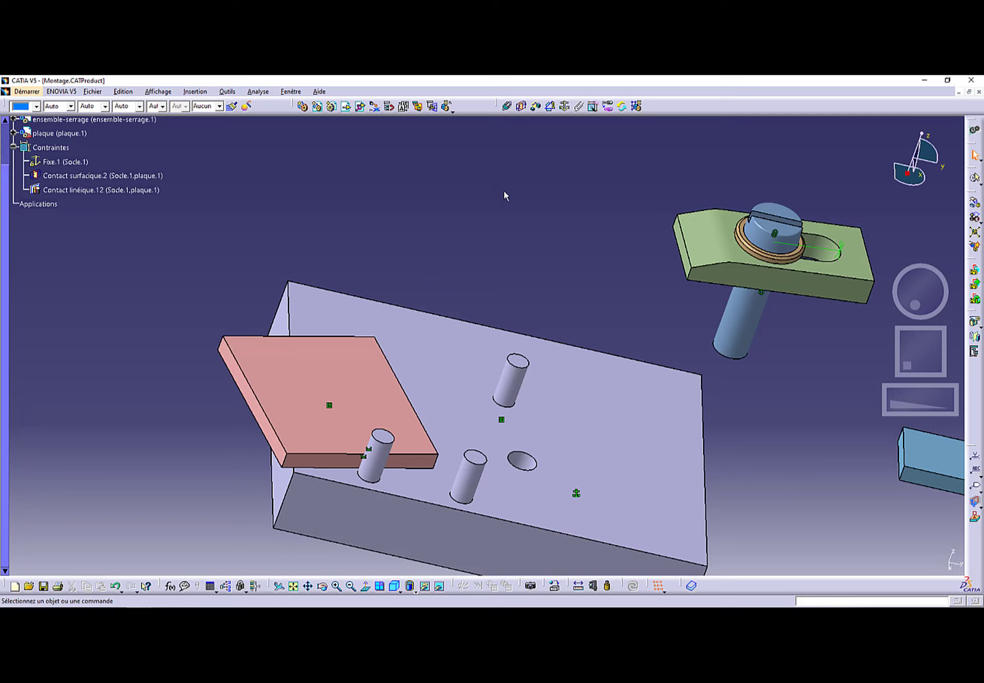
Create an Externe line contact between the Socle's second pin and the same plaque side face, and update the assembly
left_click(522, 106)
left_click(471, 486)
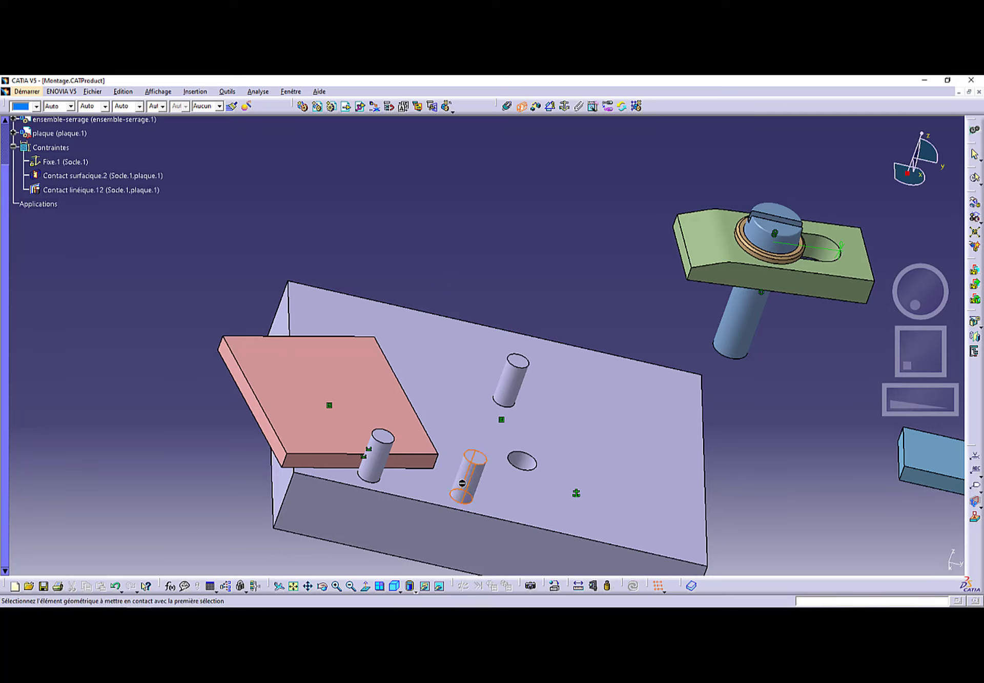
left_click(408, 460)
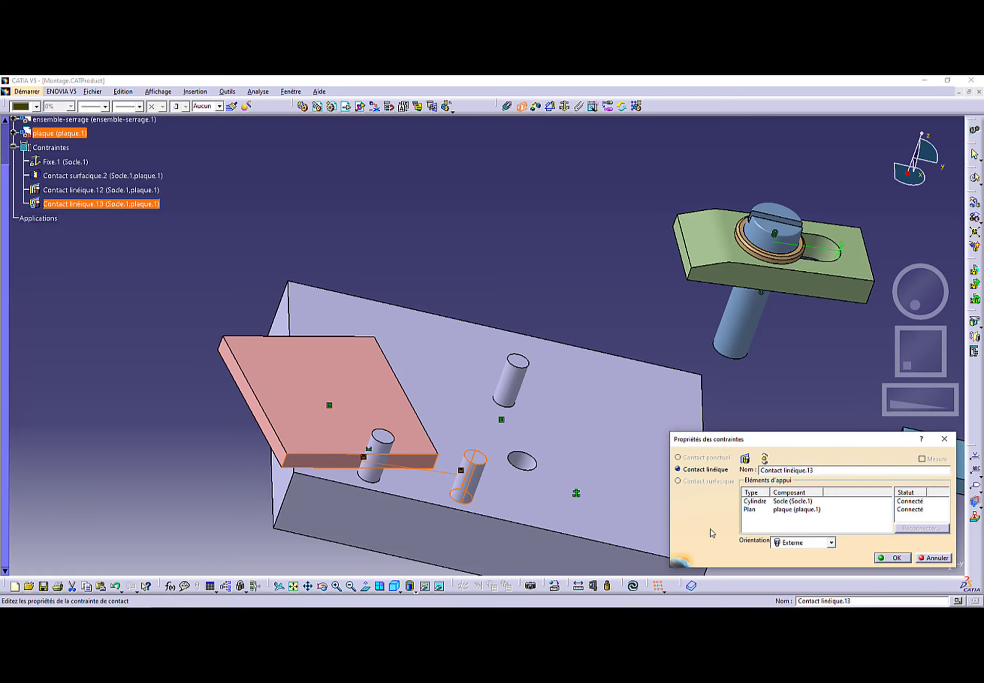
left_click(892, 558)
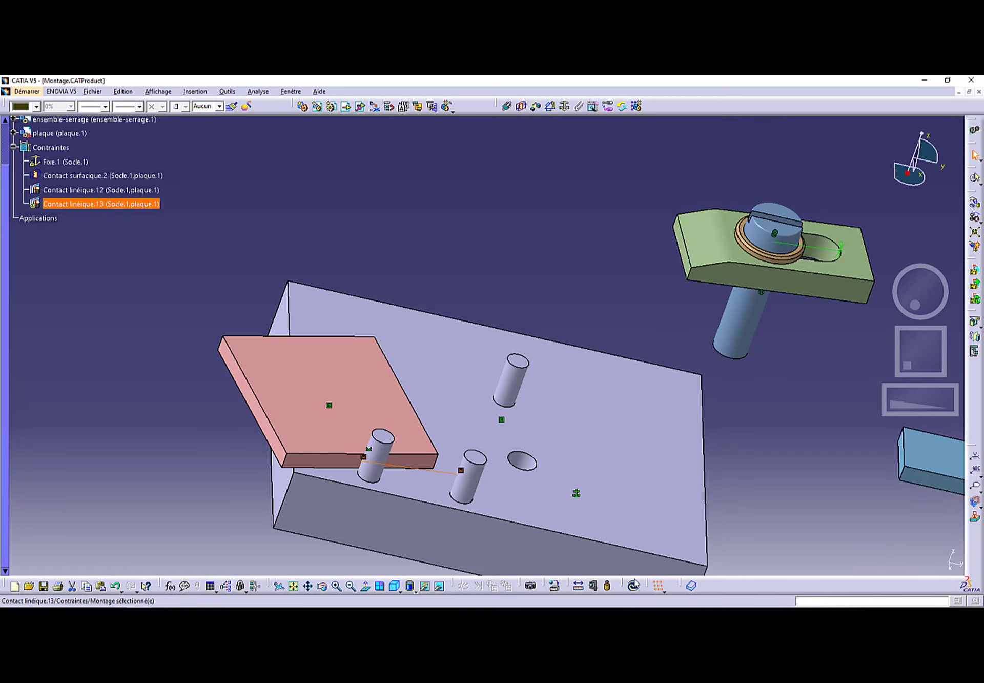
left_click(634, 586)
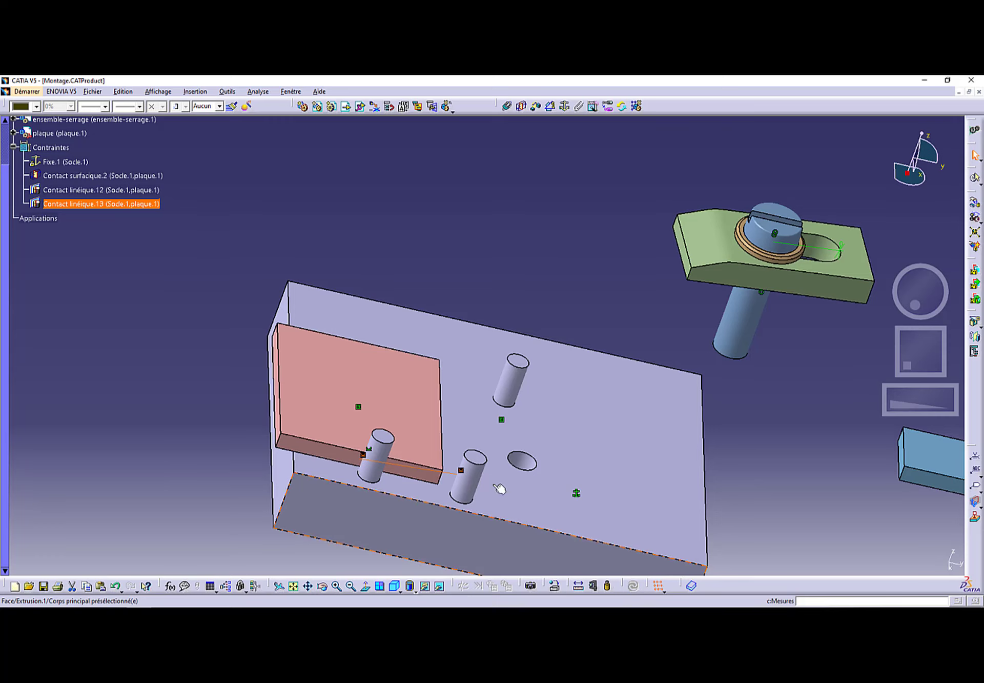
Create an Externe line contact between the Socle's third pin and the plaque's adjacent side face, and update the assembly
middle_click_drag(498, 488, 451, 459)
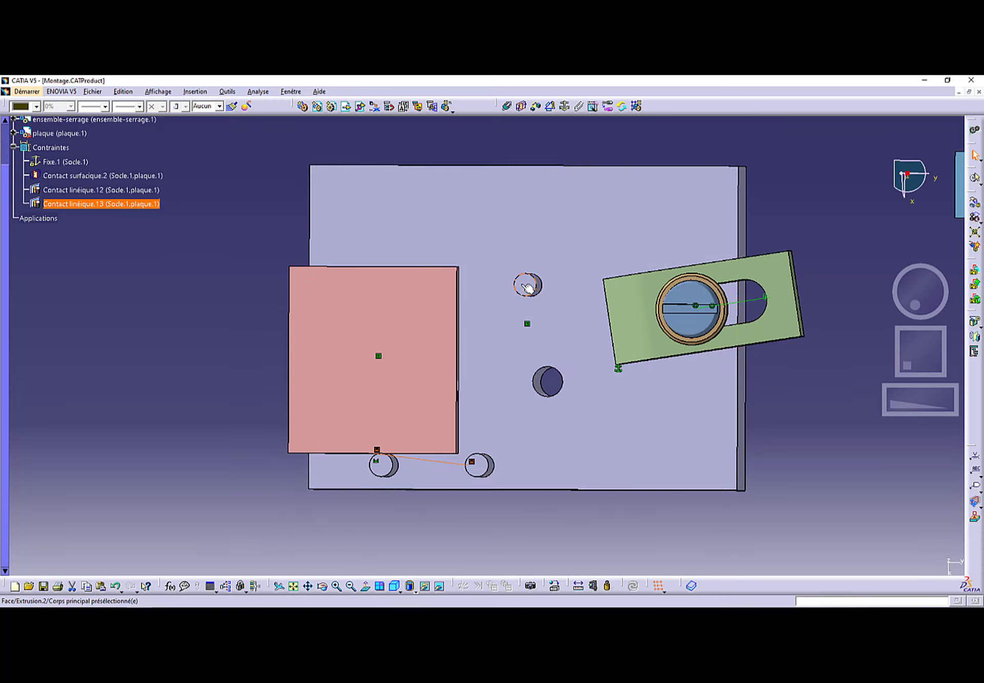
middle_click_drag(480, 327, 531, 239)
left_click(527, 140)
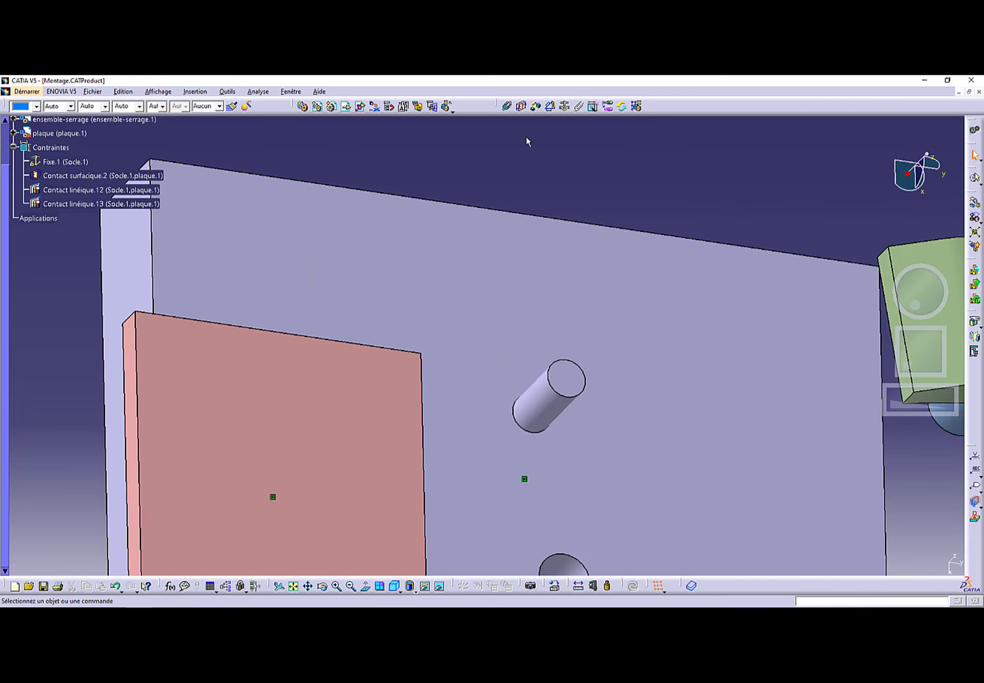
left_click(522, 106)
left_click(528, 418)
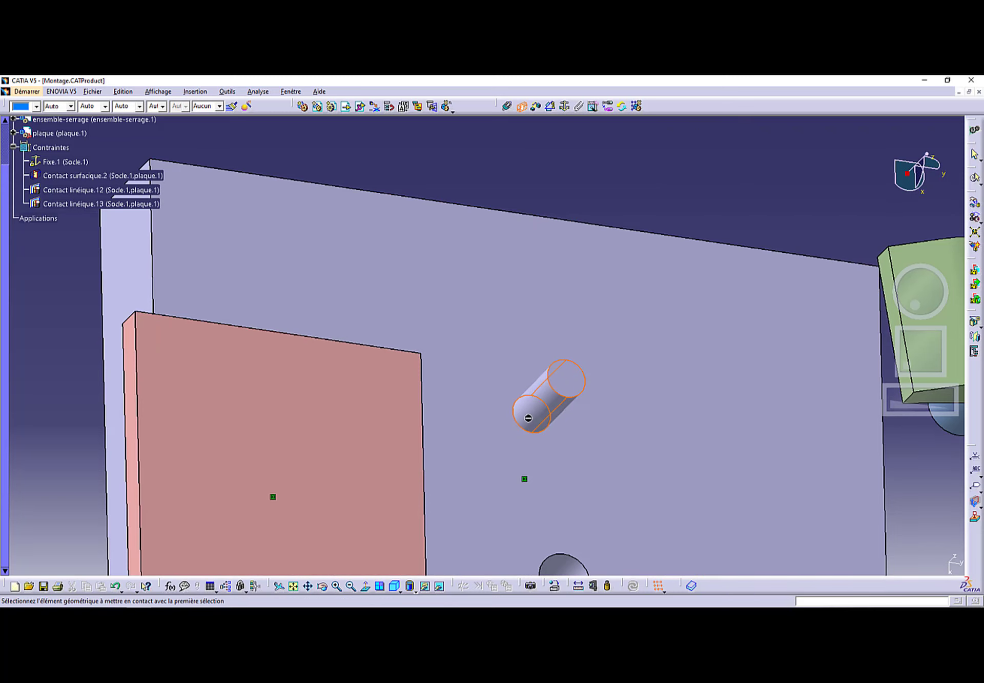
middle_click_drag(511, 458, 492, 488)
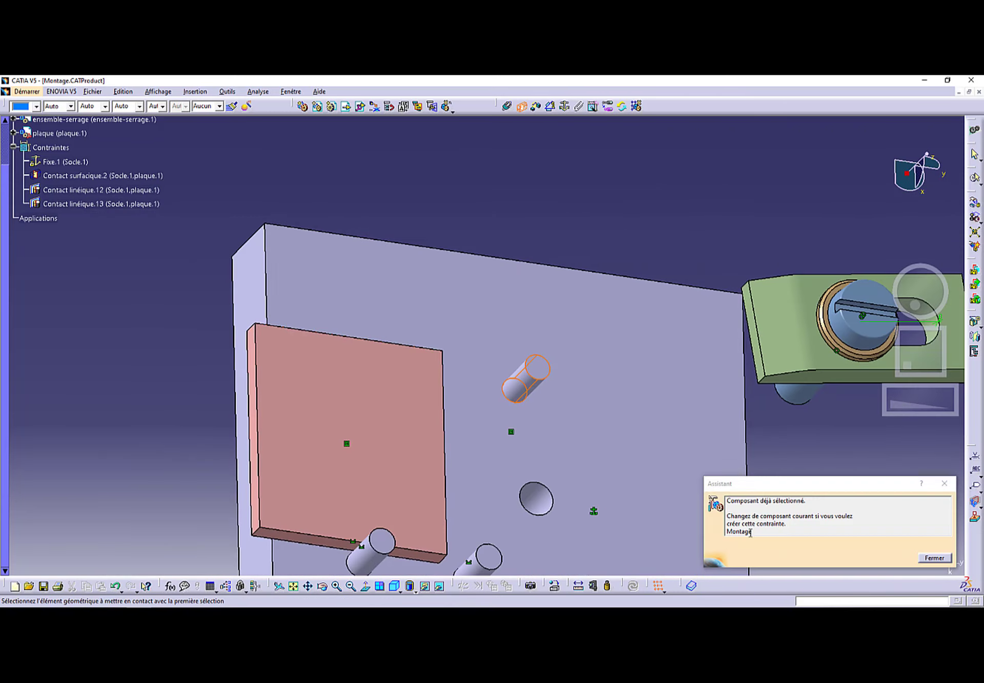
left_click(945, 483)
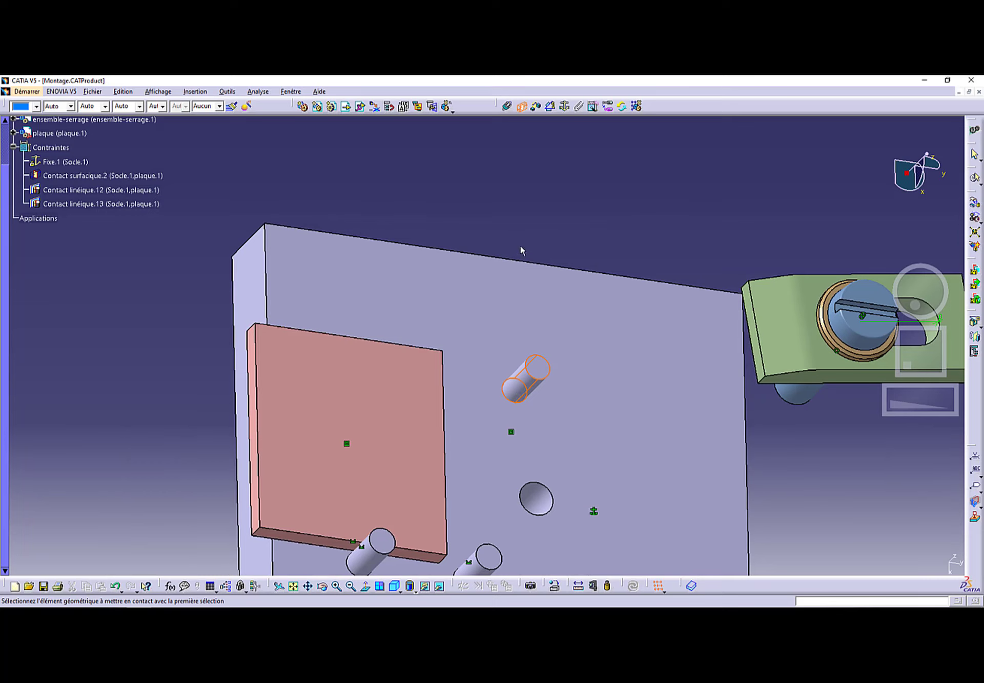
middle_click_drag(522, 250, 375, 319)
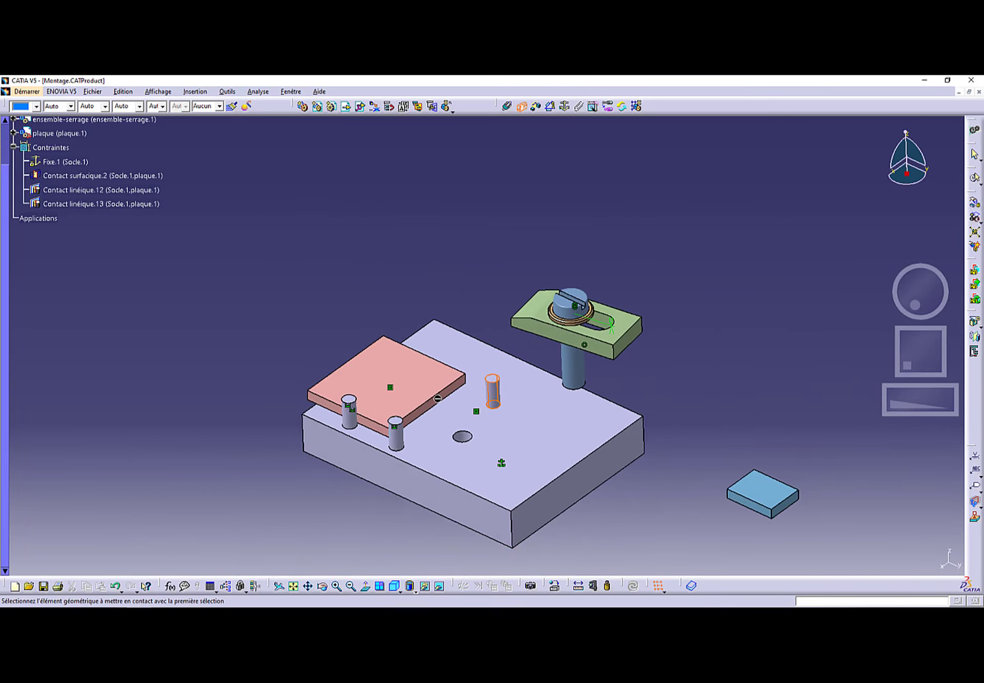
middle_click_drag(438, 398, 414, 429)
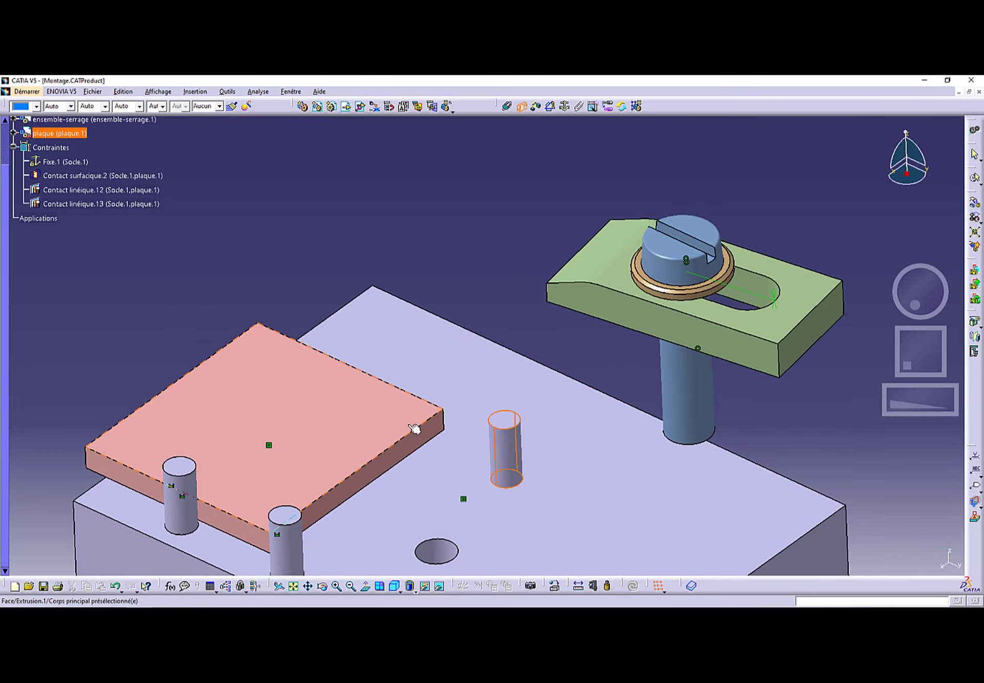
left_click(417, 446)
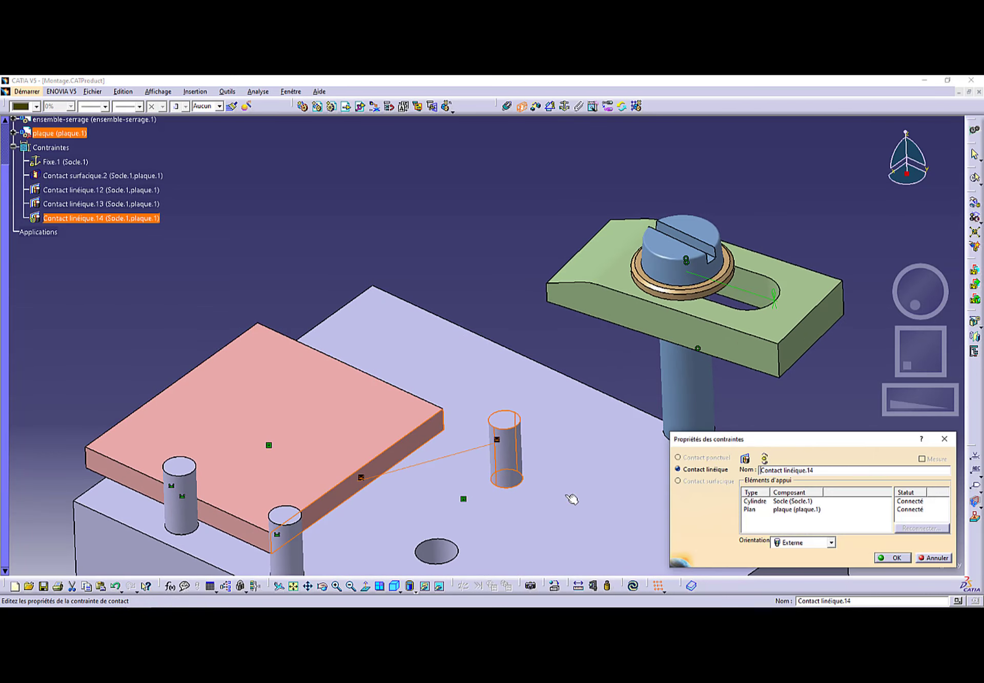
left_click(886, 558)
middle_click_drag(681, 479, 626, 505)
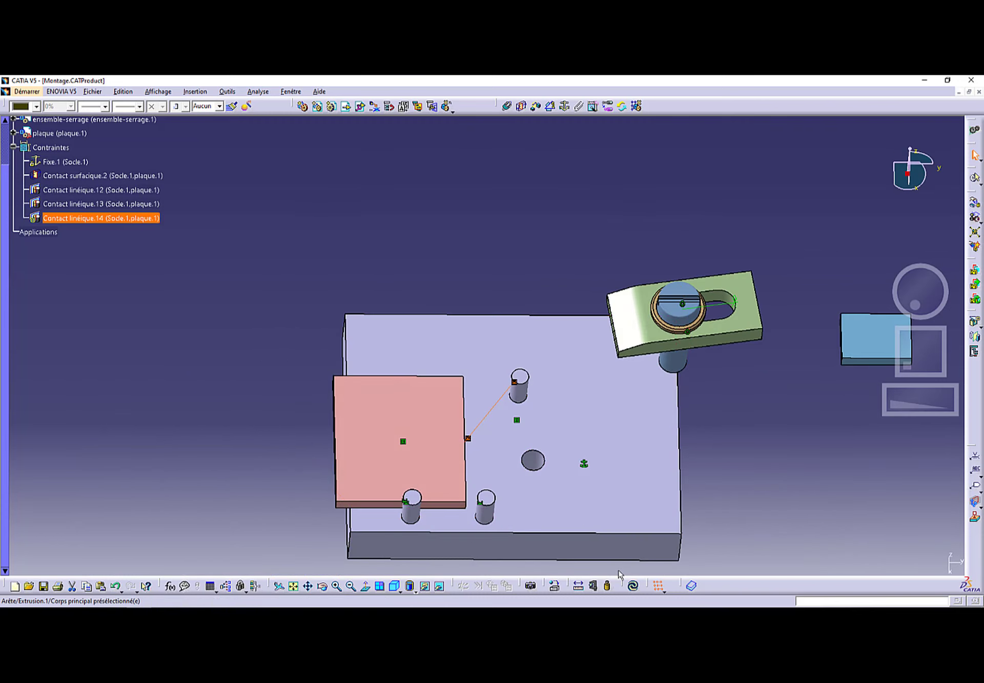
left_click(633, 585)
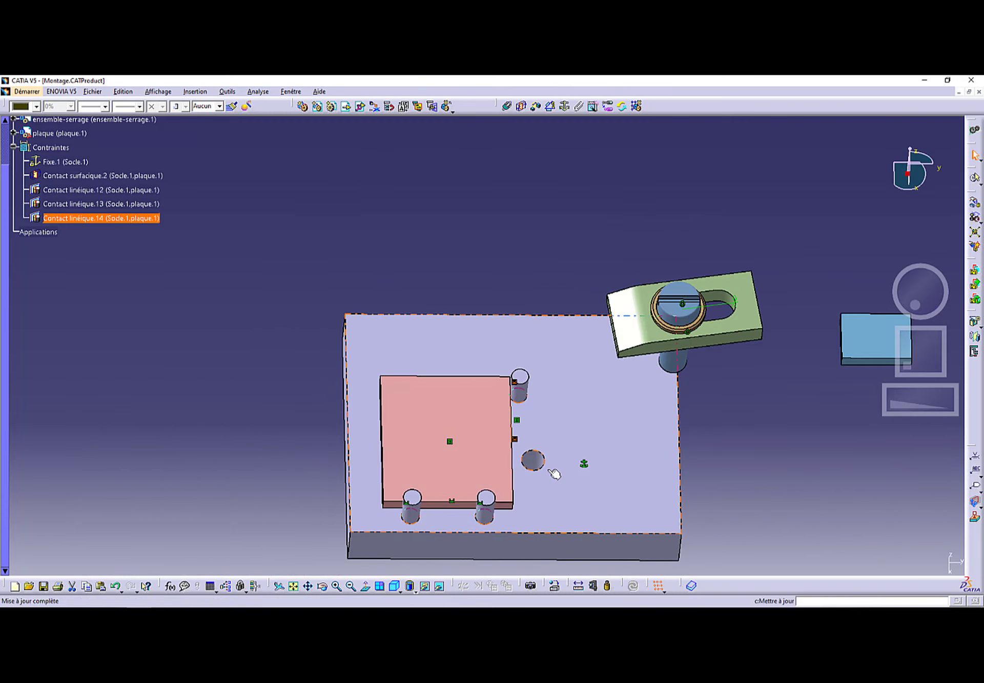
Inspect the plaque's position against the three pins and highlight each of its line contact constraints in the tree
middle_click_drag(357, 500, 641, 374)
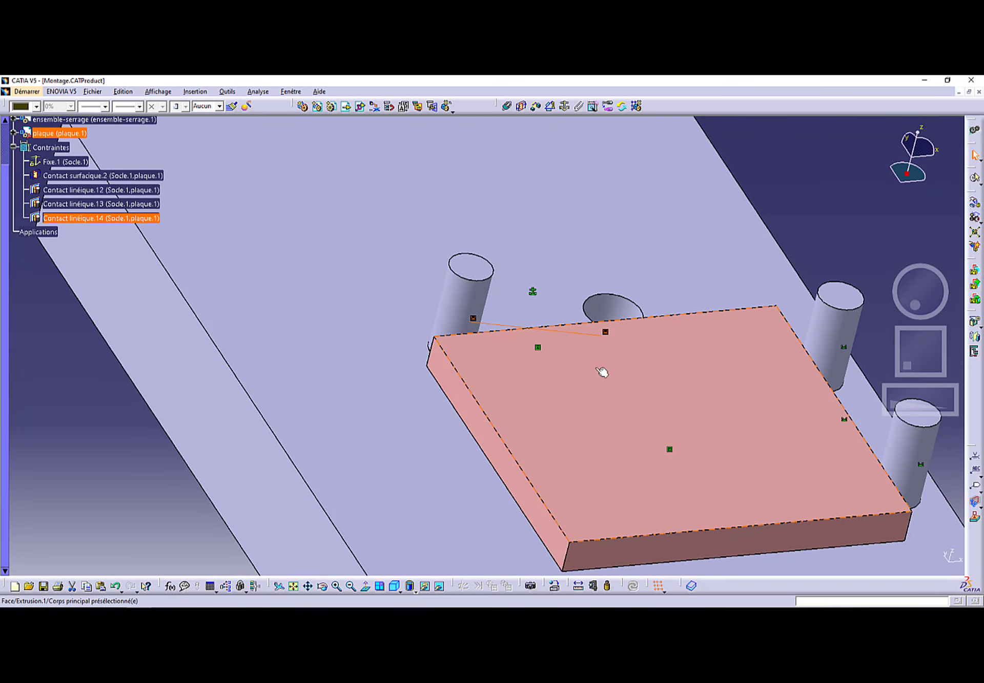
middle_click_drag(617, 471, 336, 402)
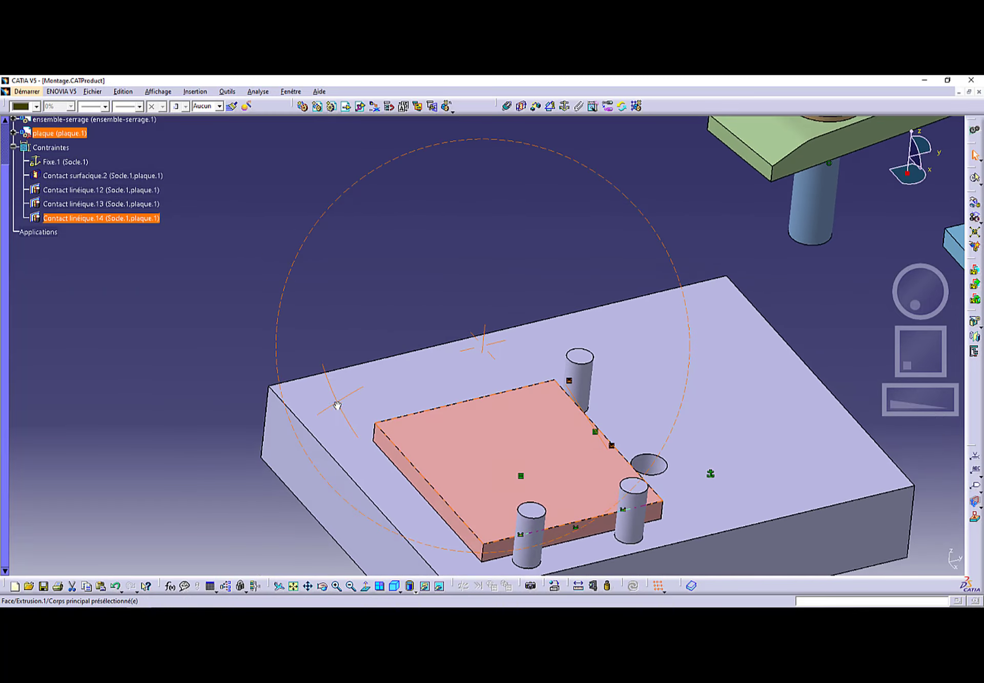
middle_click_drag(459, 461, 261, 458)
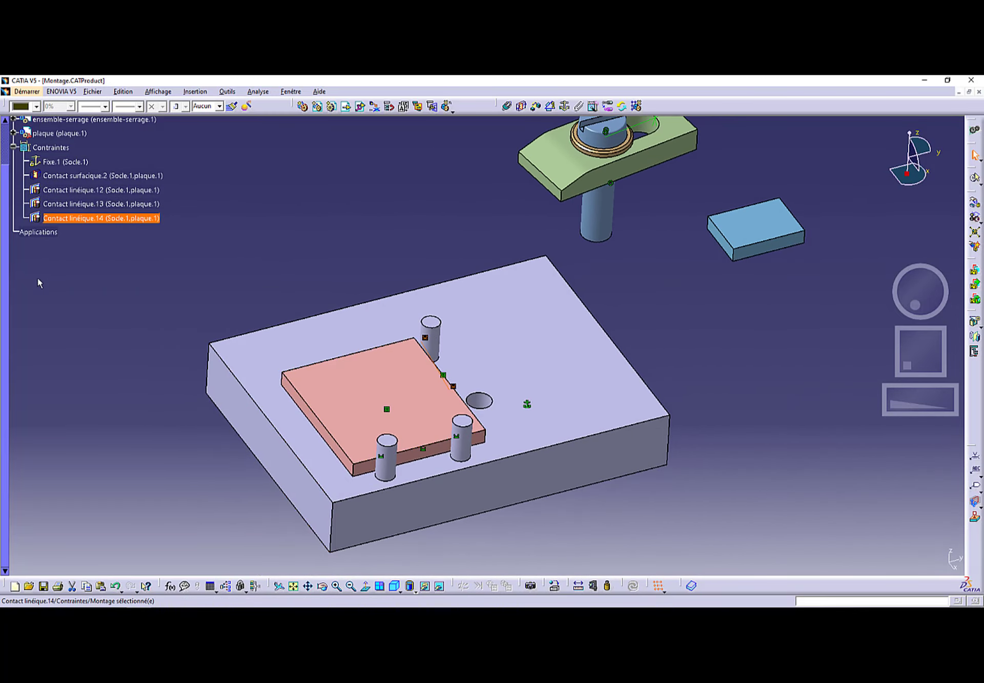
left_click(80, 219)
left_click(118, 190)
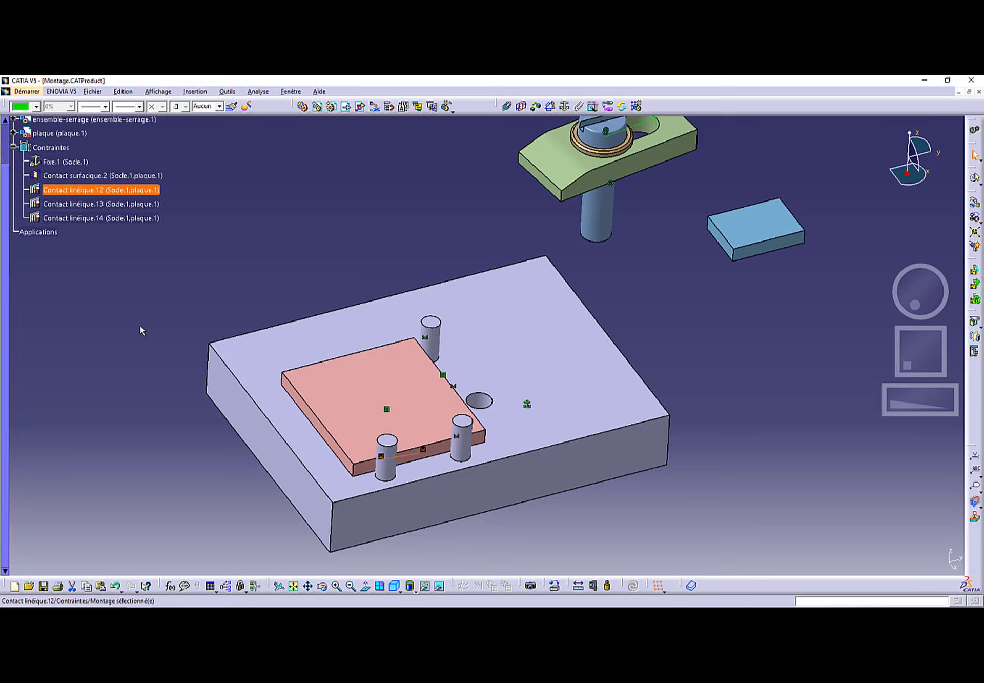
left_click(145, 204)
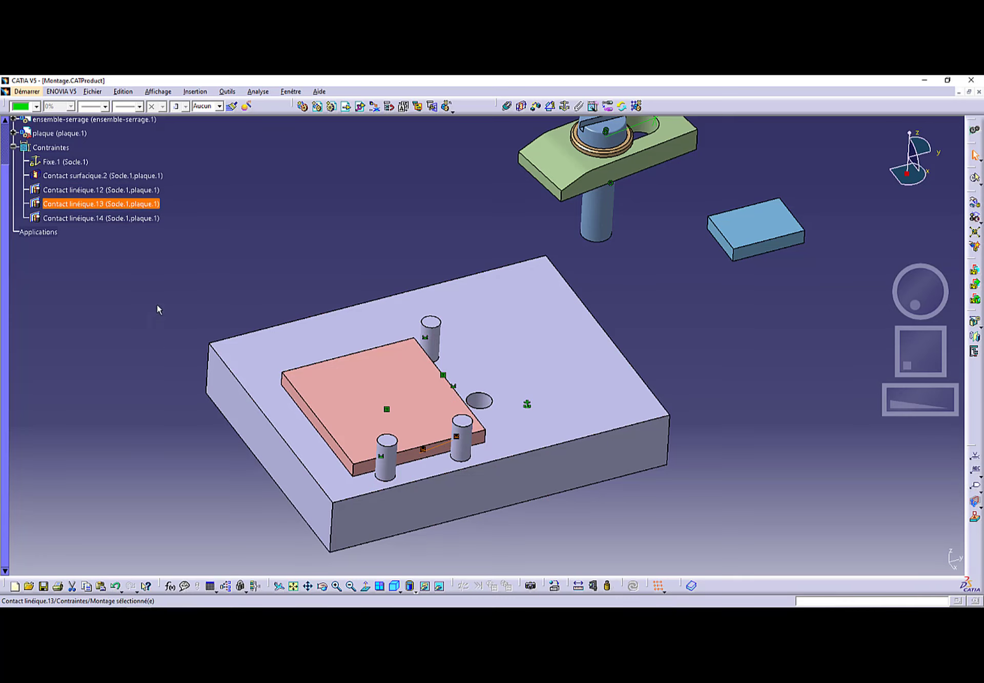
left_click(134, 219)
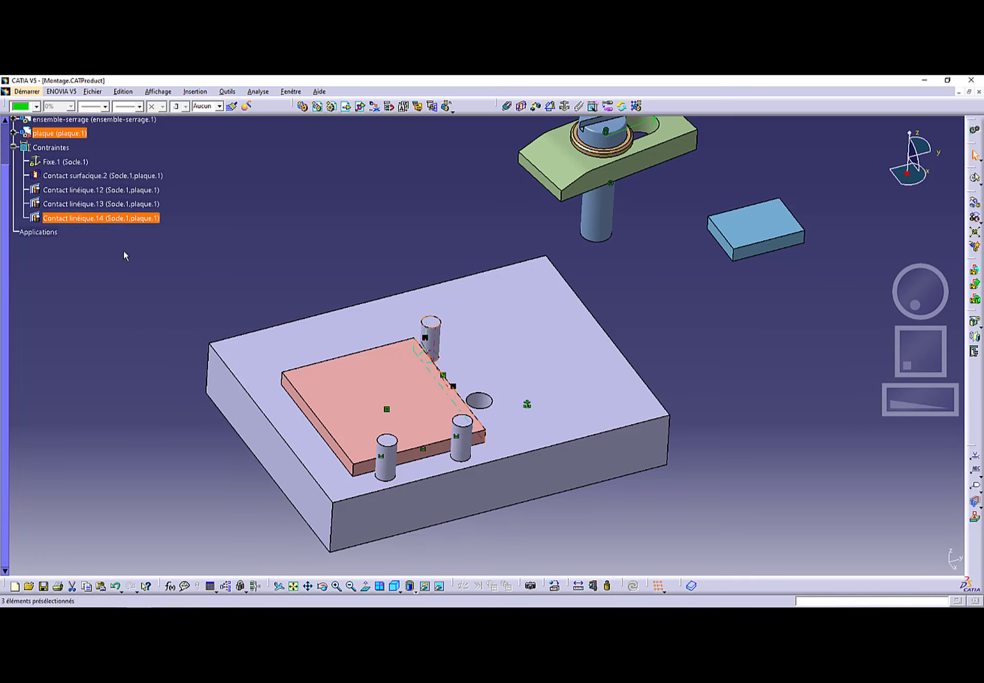
left_click(106, 297)
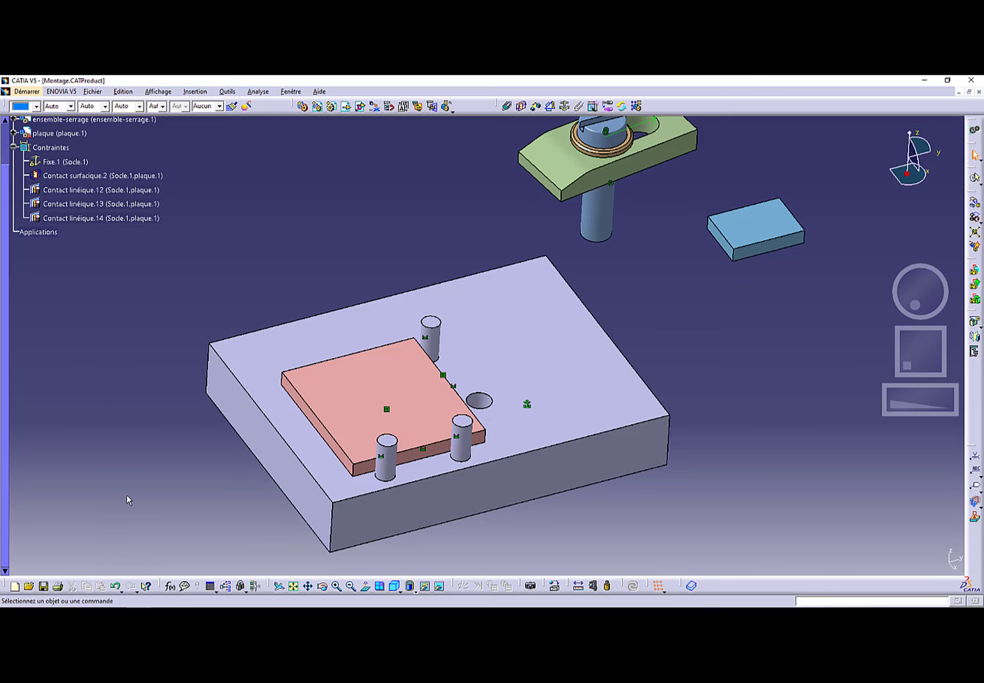
Switch to the exercise PDF, read the cale constraint instructions on page 7, and return to CATIA
key("alt+Tab")
key("alt+Tab")
key("alt+Tab")
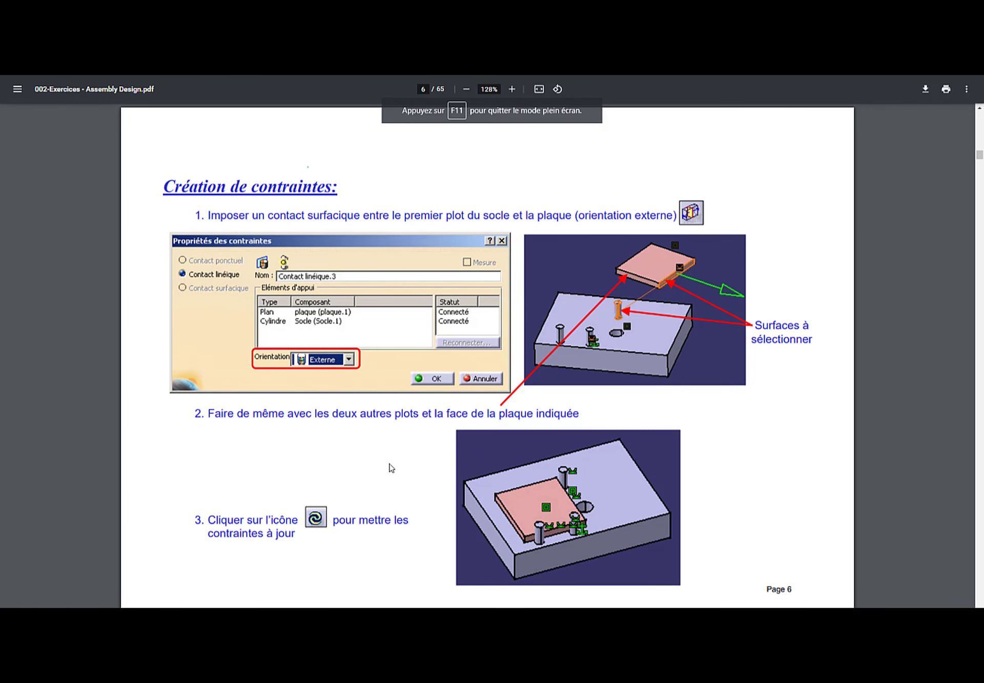
key("Right")
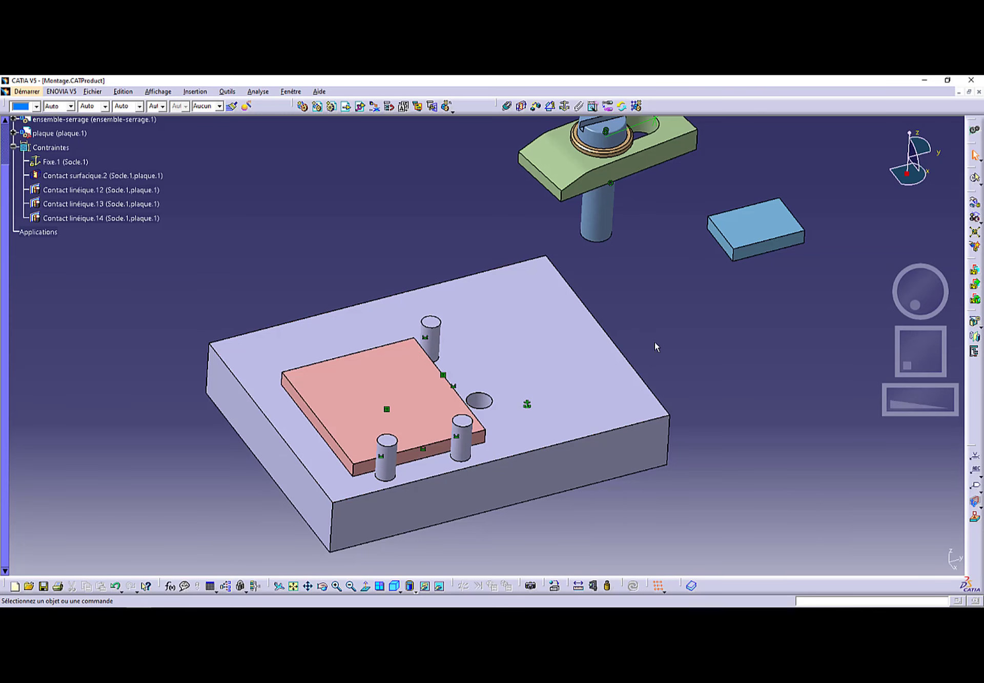
Create a surface contact between the Socle's upper face and the cale's underside, and update the assembly
middle_click_drag(622, 363, 547, 376)
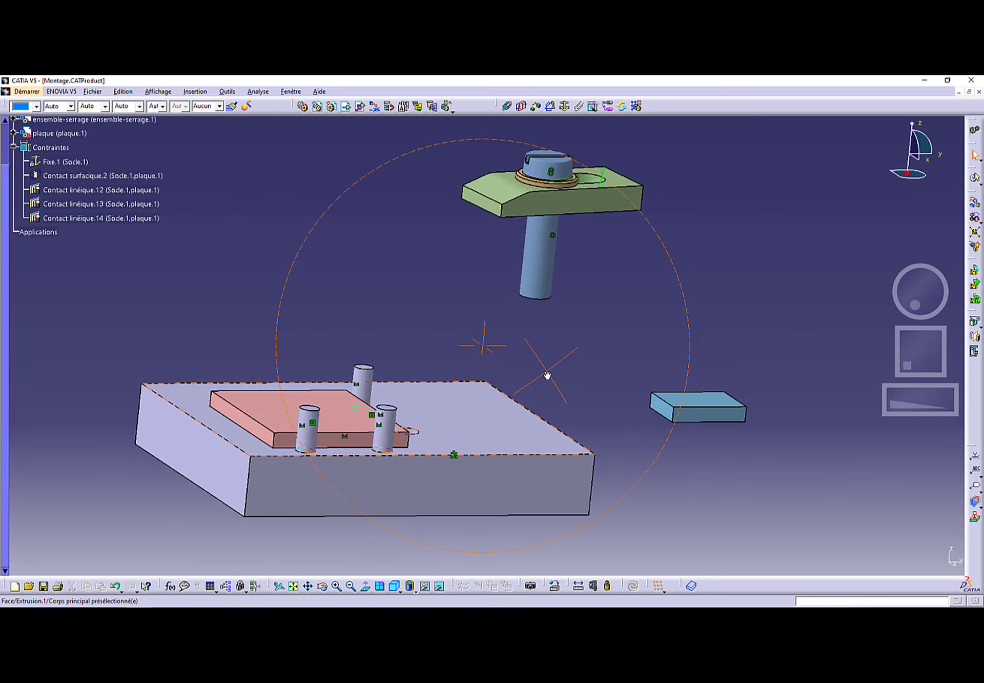
left_click(522, 107)
left_click(511, 434)
middle_click_drag(645, 478, 608, 386)
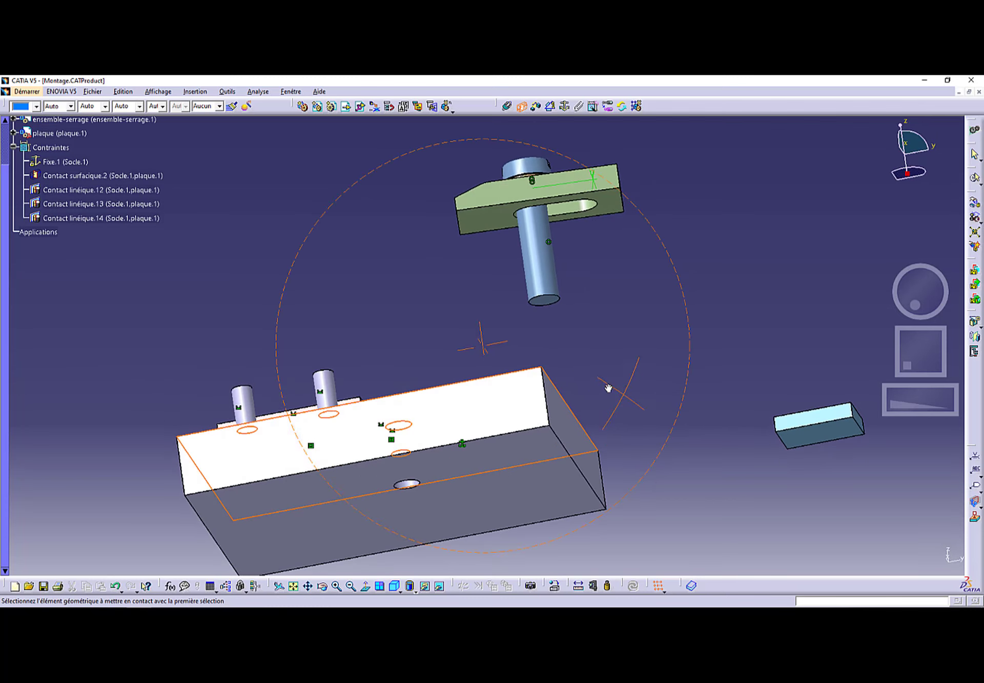
left_click(819, 436)
middle_click_drag(521, 384, 520, 521)
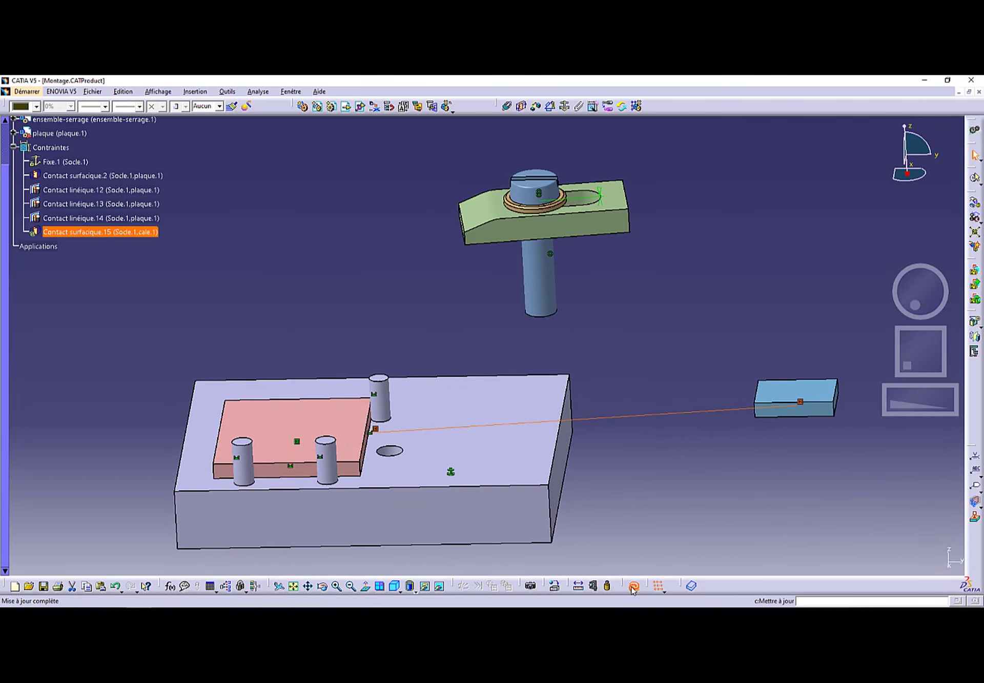
left_click(633, 586)
middle_click_drag(456, 471, 455, 400)
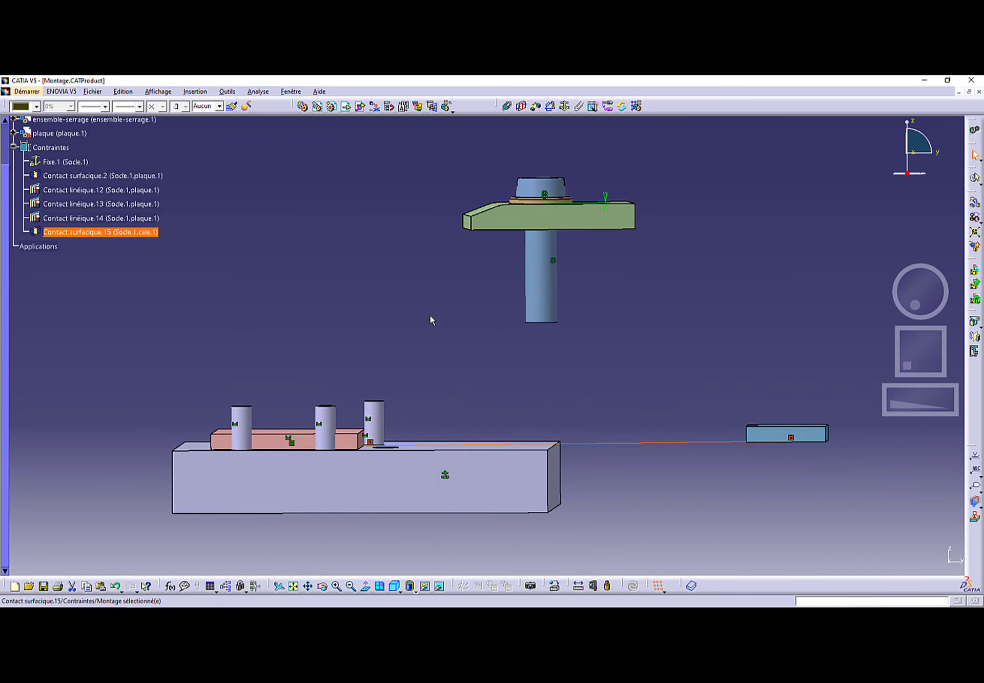
middle_click_drag(706, 286, 740, 277)
middle_click_drag(477, 403, 490, 466)
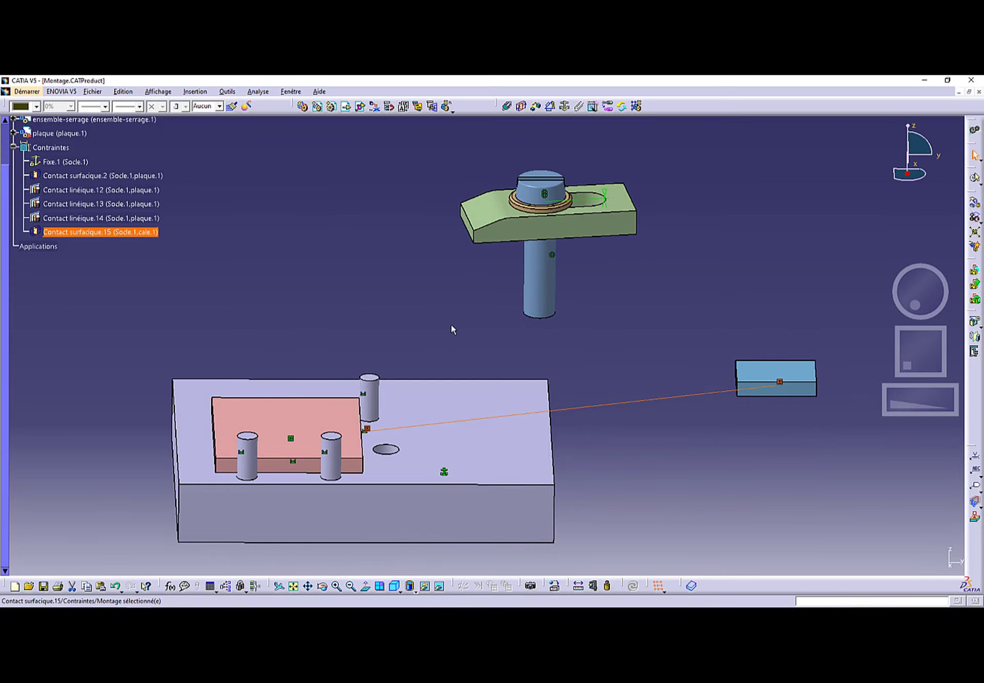
Check the offset instructions on page 7 of the exercise PDF, and create an Identique offset constraint between the Socle's and cale's front faces
key("alt+Tab")
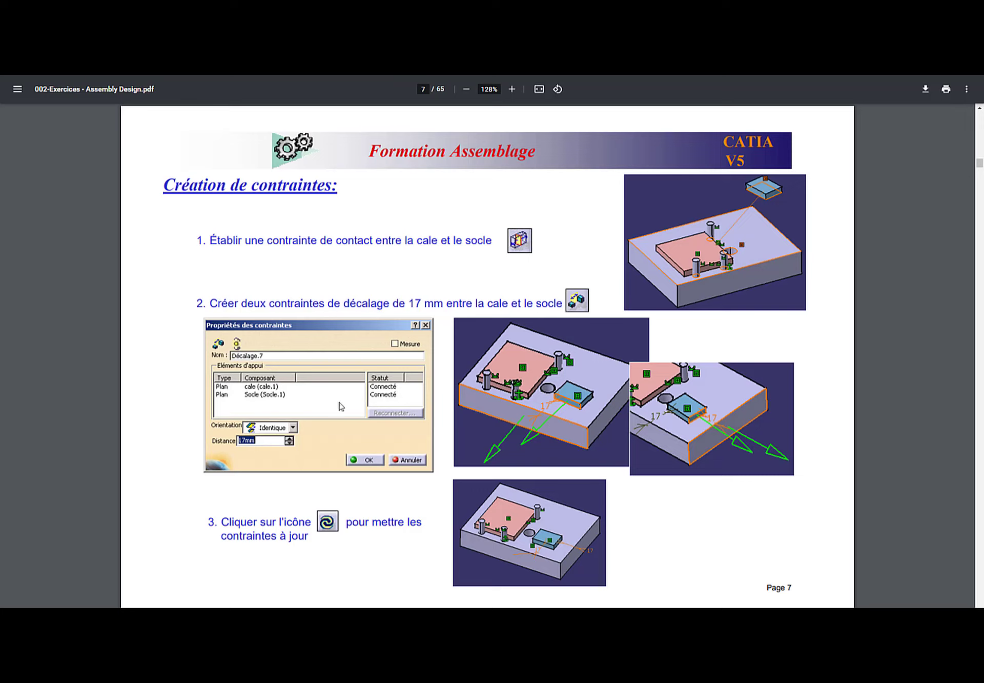
key("alt+Tab")
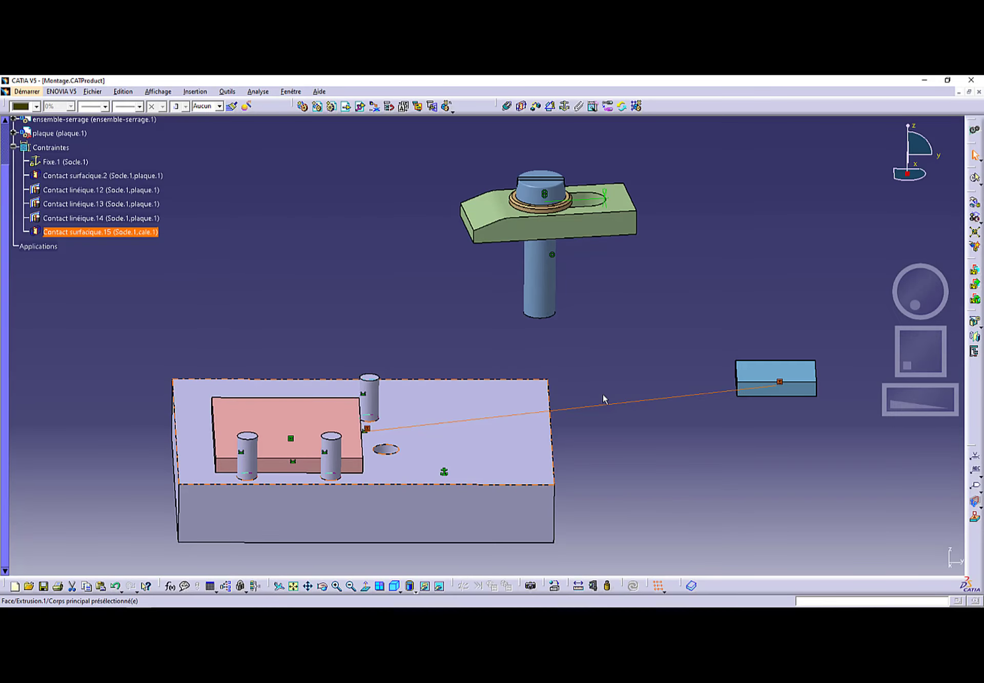
left_click(476, 146)
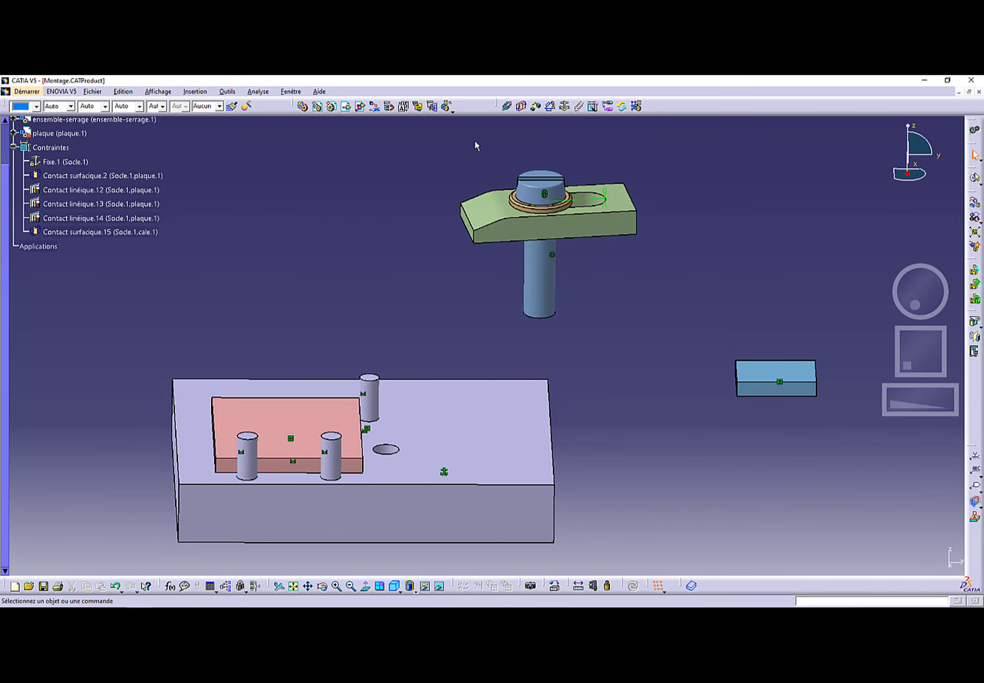
left_click(536, 108)
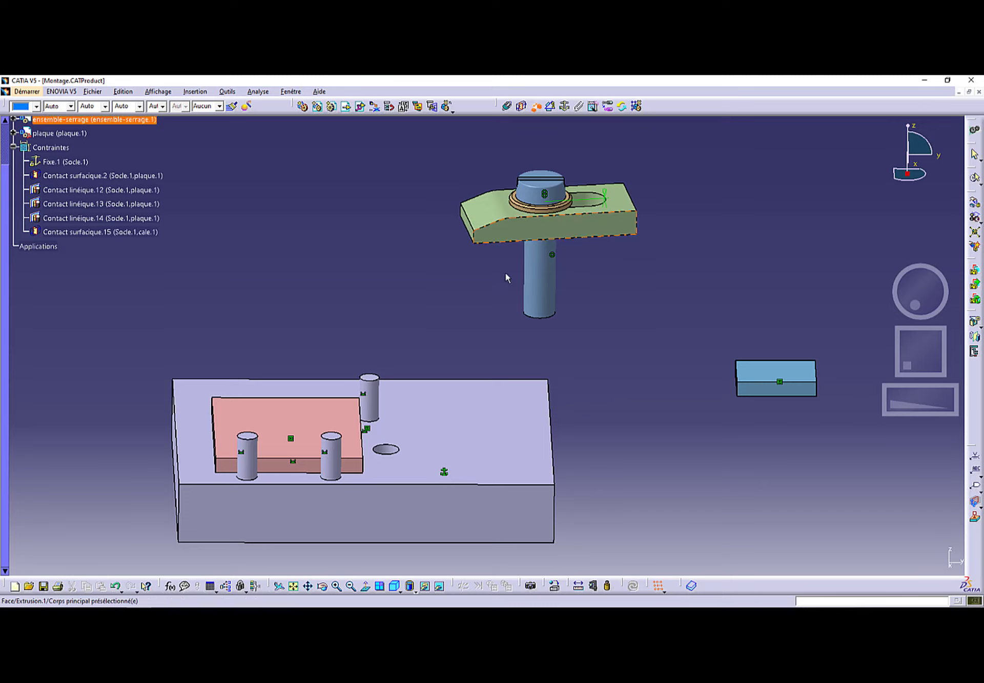
left_click(486, 513)
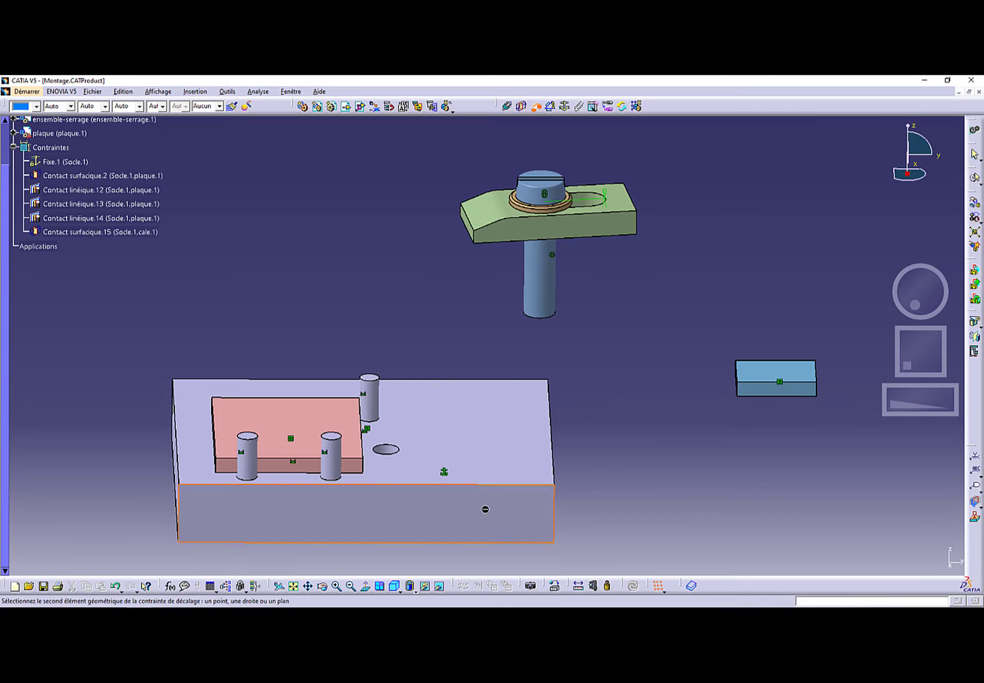
left_click(767, 394)
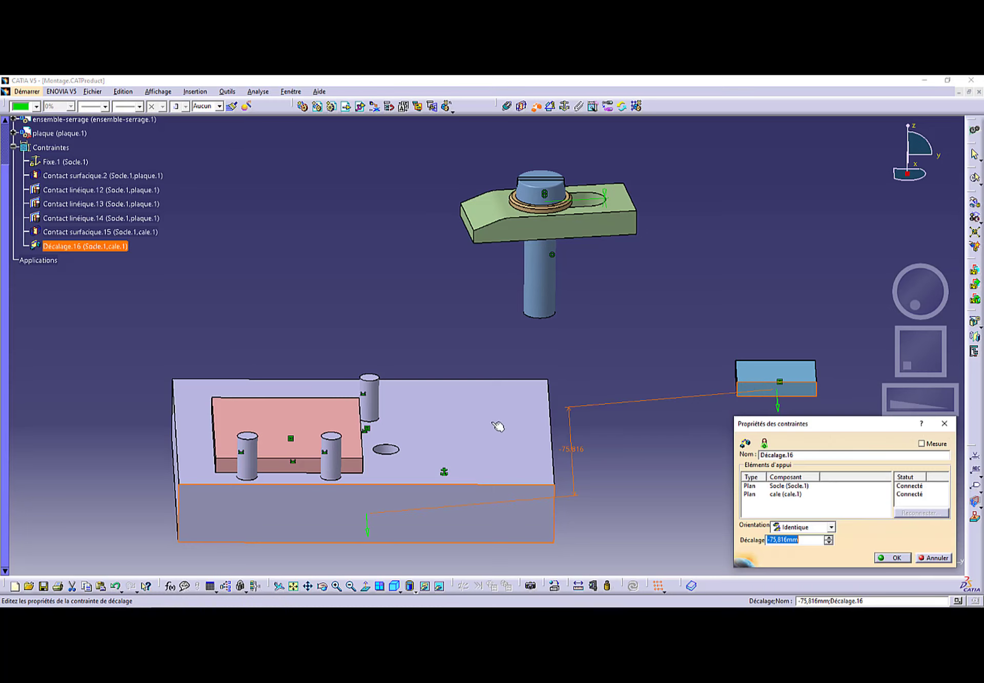
middle_click_drag(499, 426, 420, 503)
middle_click_drag(483, 449, 479, 424)
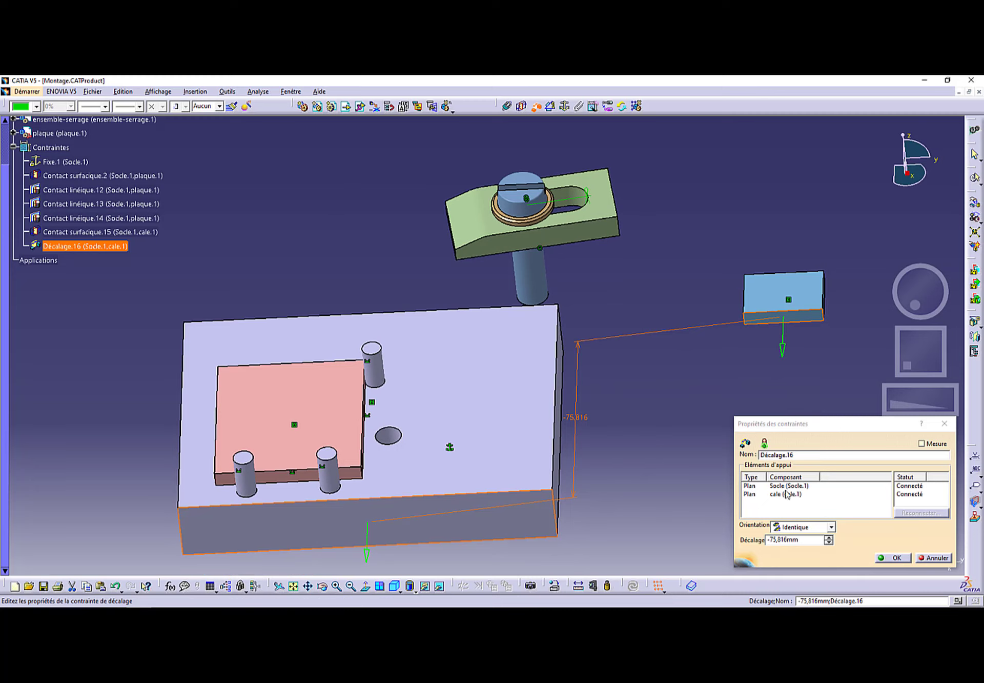
Set the offset between the Socle's and cale's front faces to 17 mm, and update the assembly
left_click(803, 540)
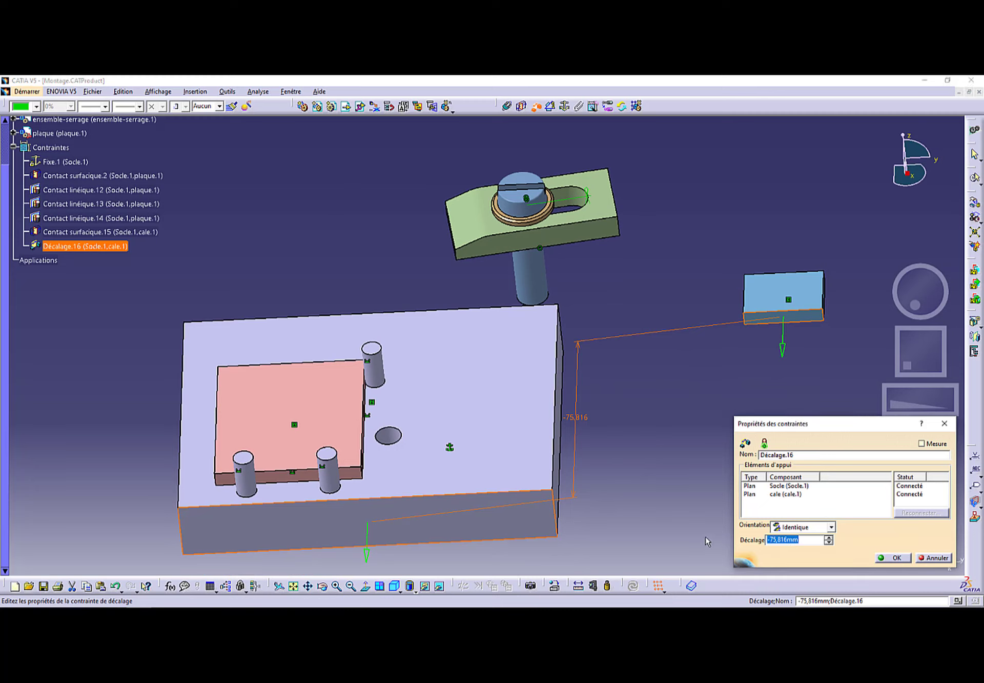
type("17")
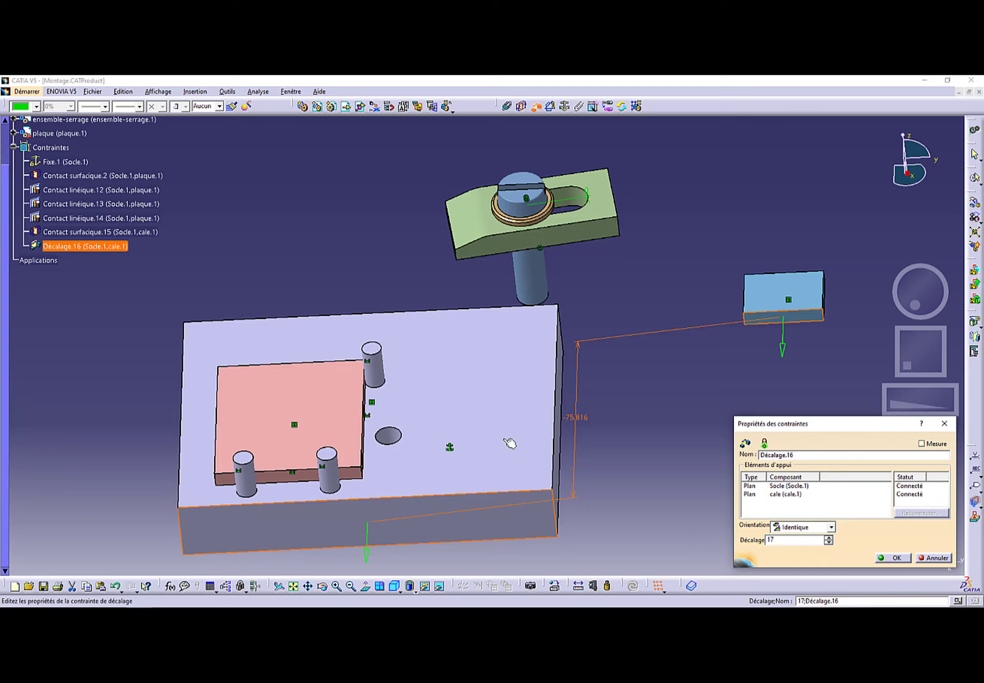
left_click(893, 559)
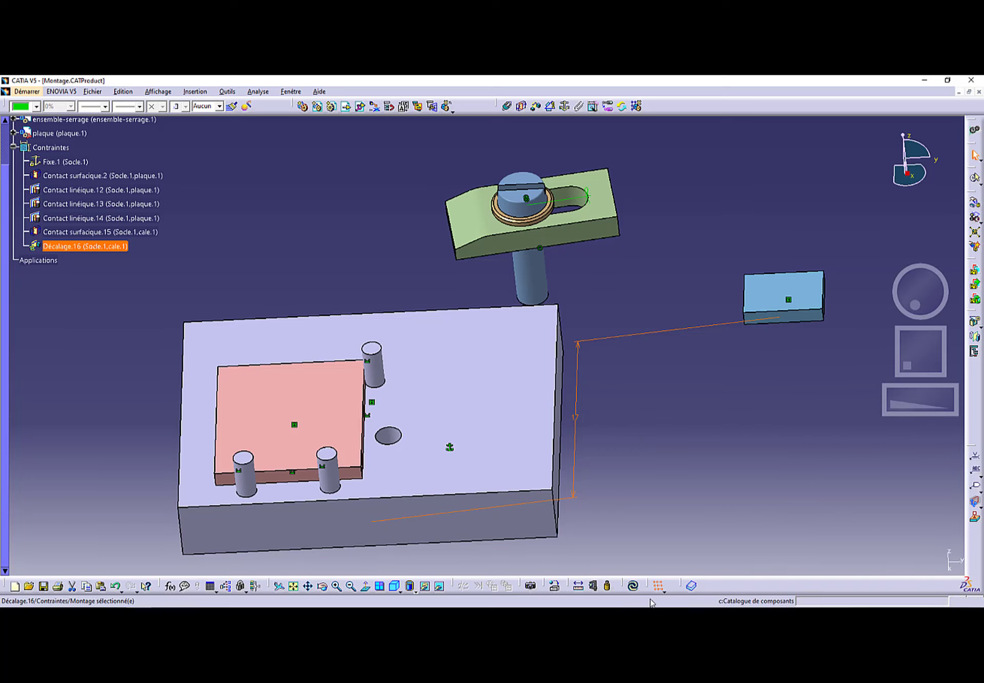
left_click(634, 586)
middle_click_drag(515, 492, 516, 531)
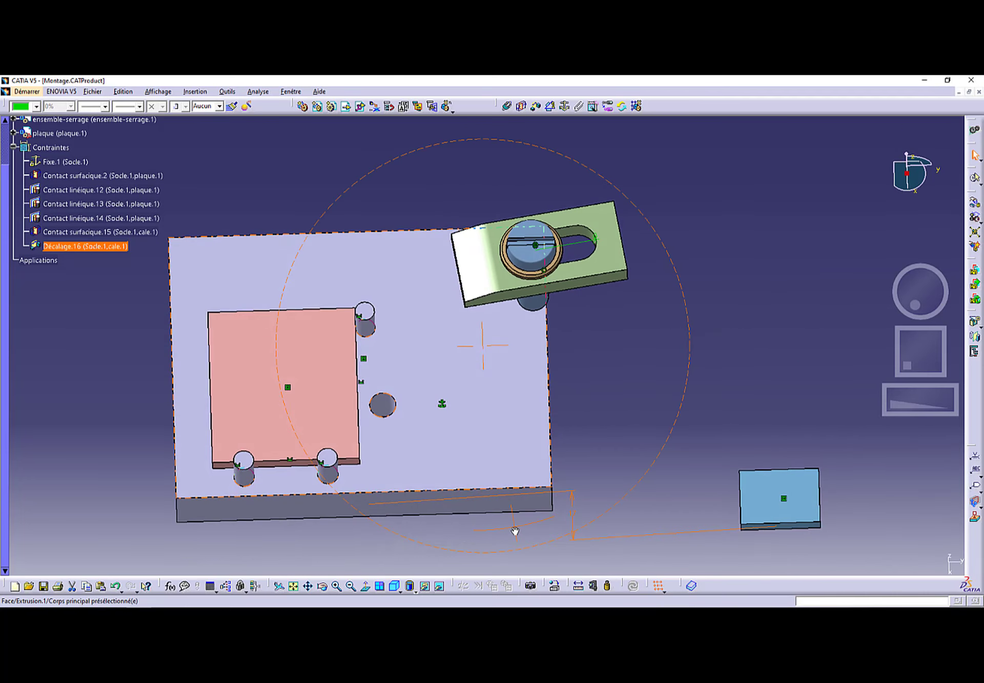
Set the offset between the Socle's and cale's front faces to -17 mm, and update the assembly
double_click(572, 512)
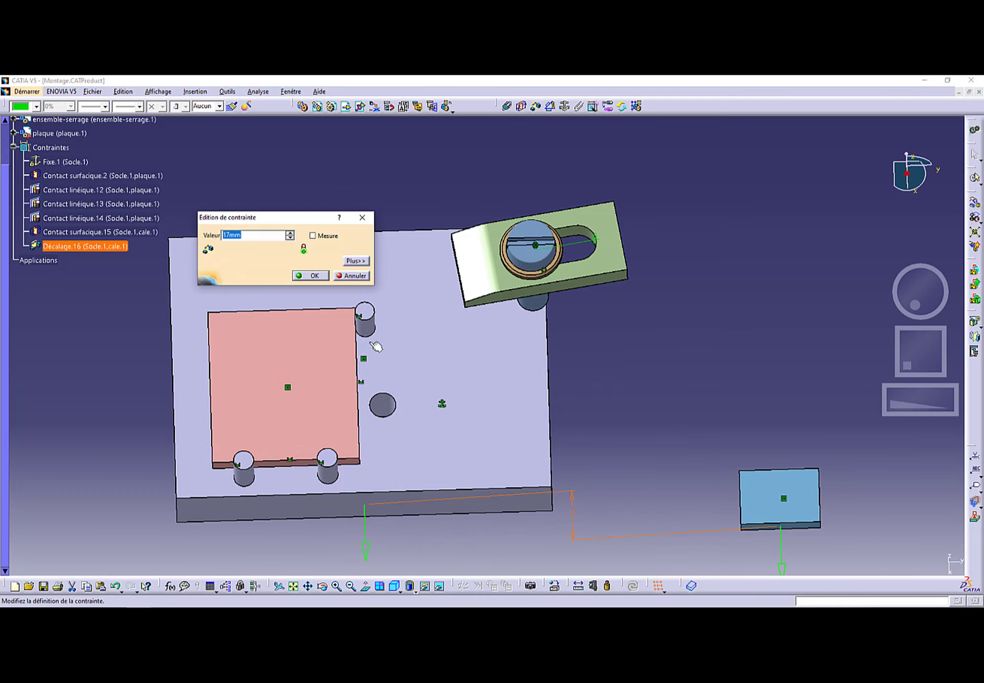
left_click(225, 235)
type("-")
left_click(314, 277)
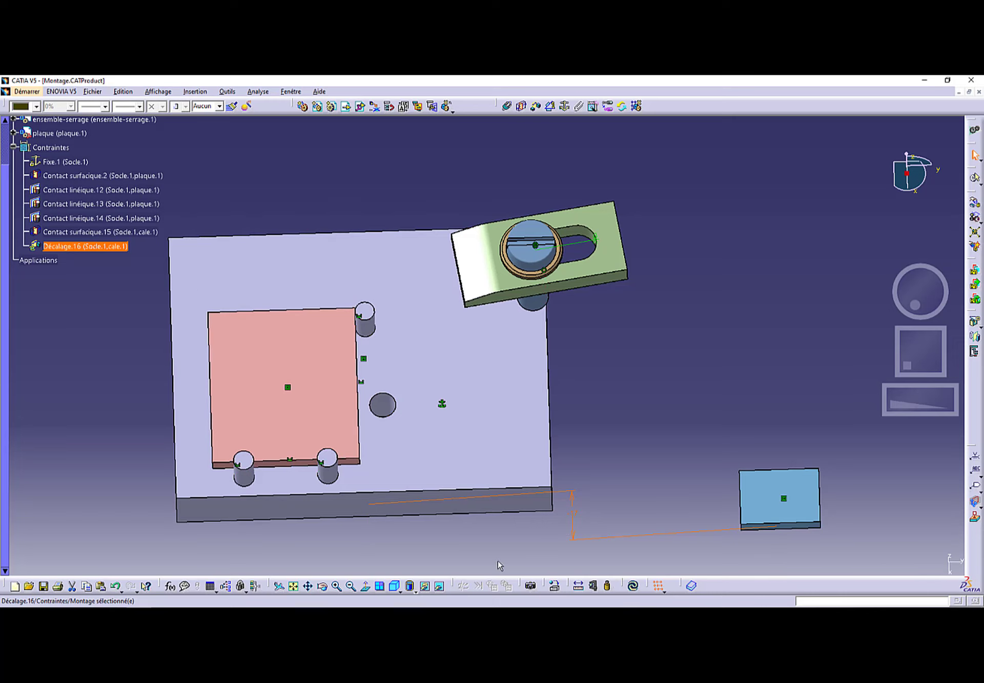
left_click(634, 586)
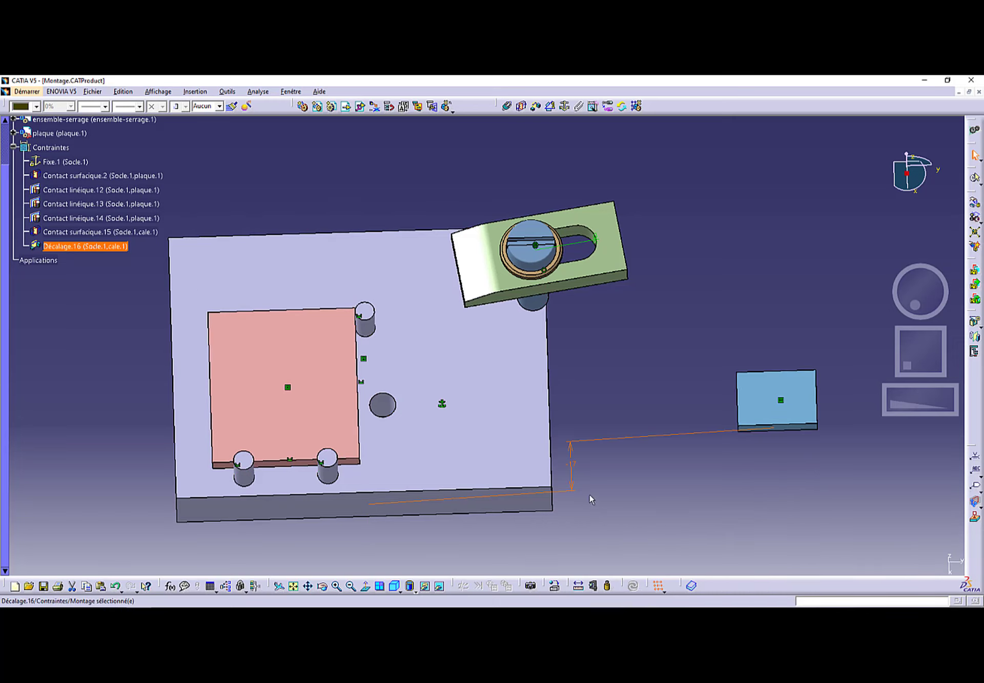
Move the cale sideways with the compass until it sits over the Socle's upper face, beside the hole
middle_click_drag(666, 482, 619, 486)
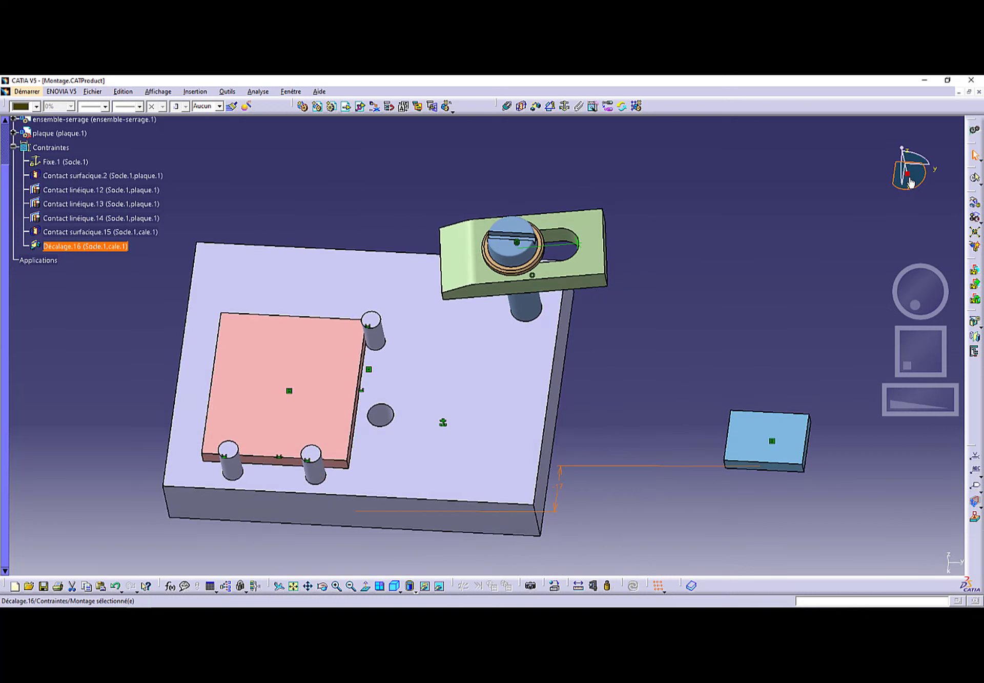
left_click_drag(909, 180, 821, 288)
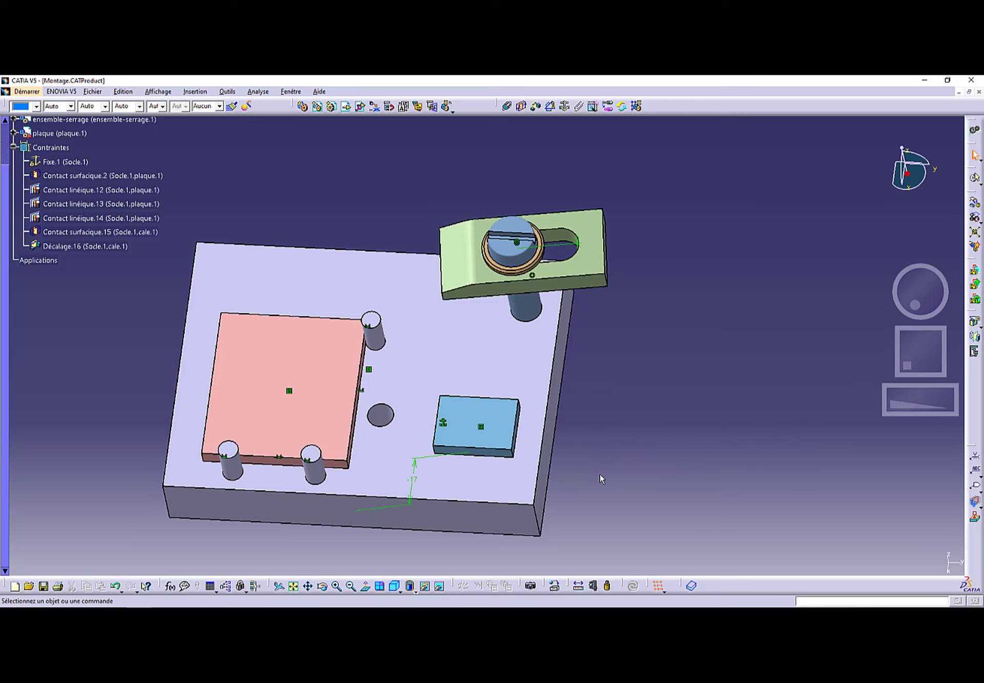
Create an Identique offset constraint of 17 mm between the right side faces of the cale and the Socle, and update the assembly
middle_click_drag(600, 476, 557, 441)
left_click(549, 112)
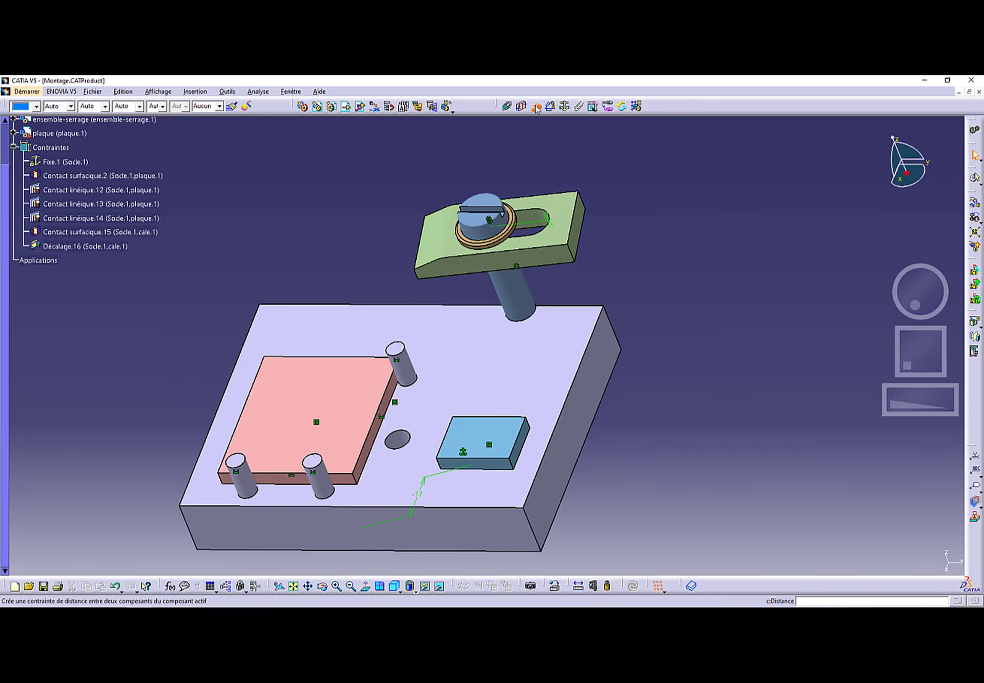
left_click(526, 450)
left_click(557, 476)
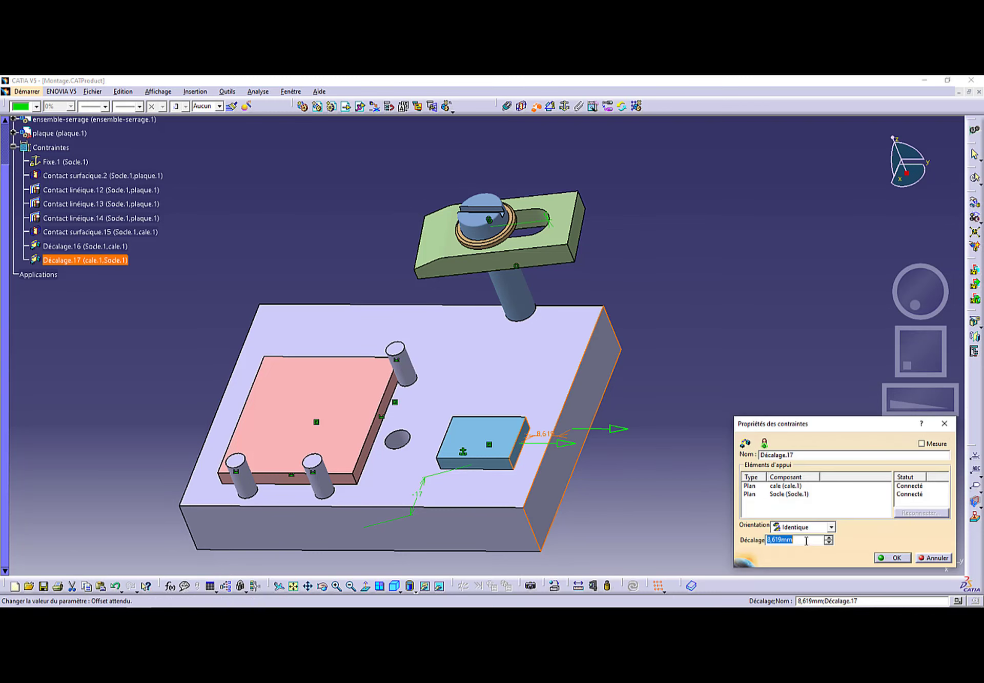
type("17")
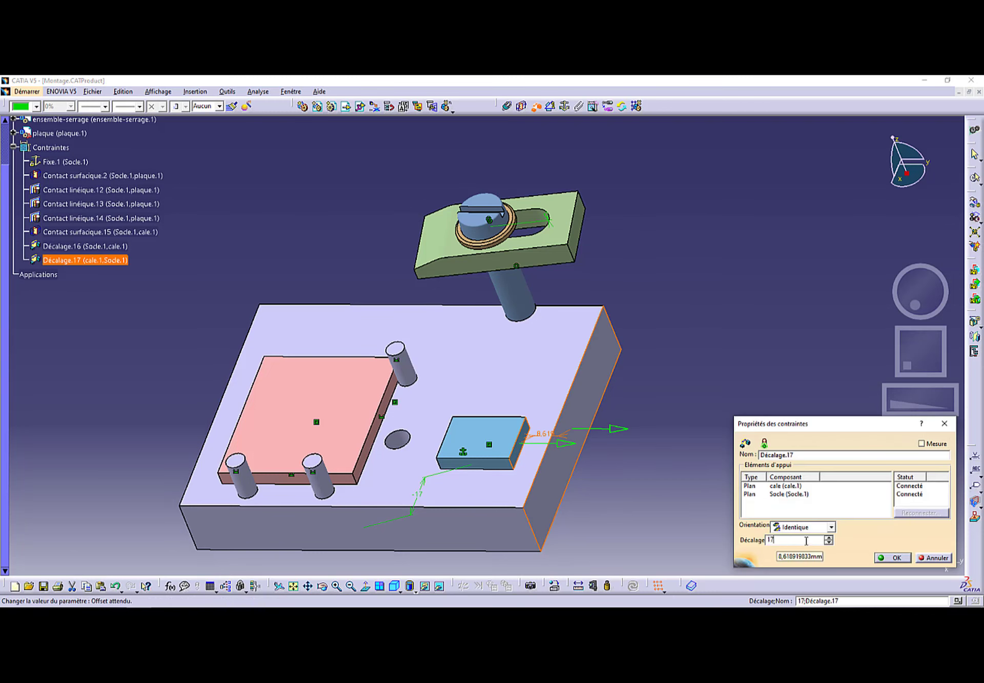
left_click(898, 558)
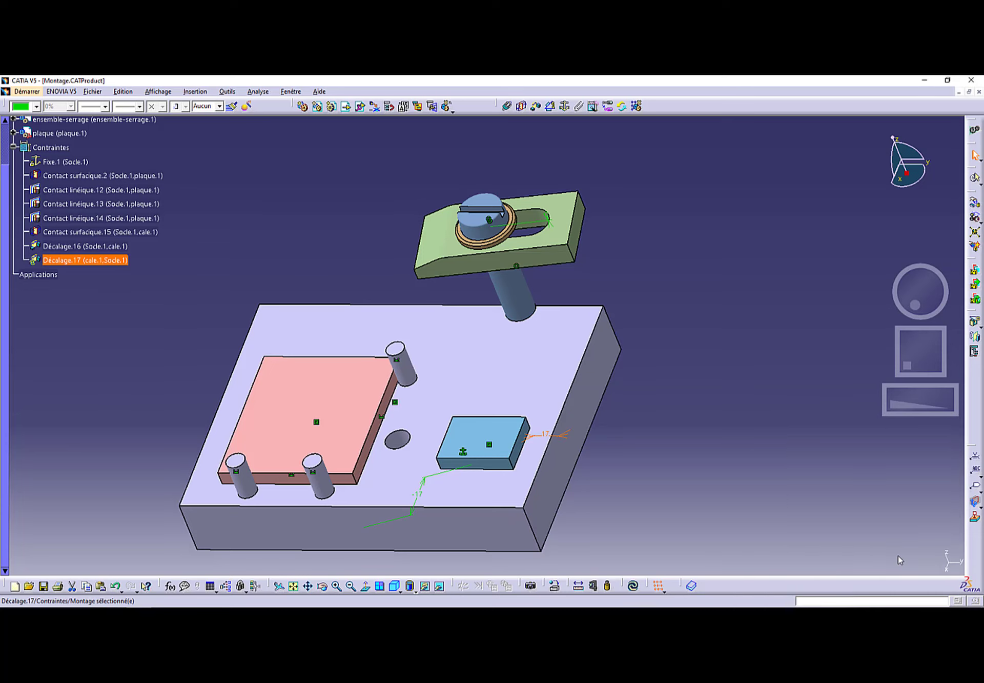
left_click(633, 585)
middle_click_drag(543, 441, 459, 478)
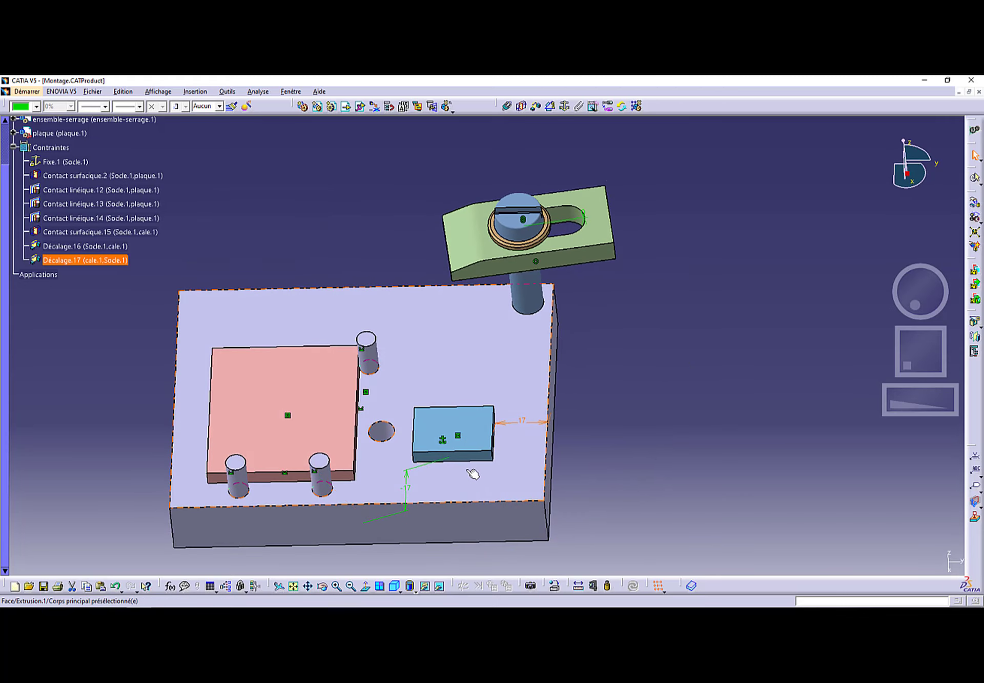
Following page 8 of the exercise PDF, make the screw's axis coincident with the Socle's hole axis in CATIA, and update the assembly
key("alt+Tab")
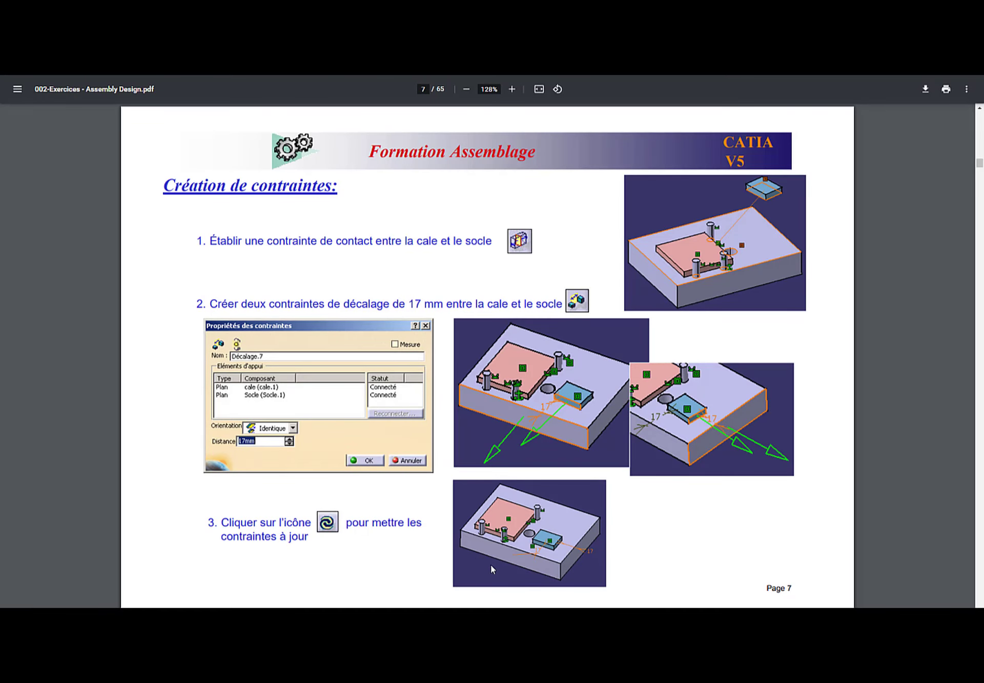
key("Right")
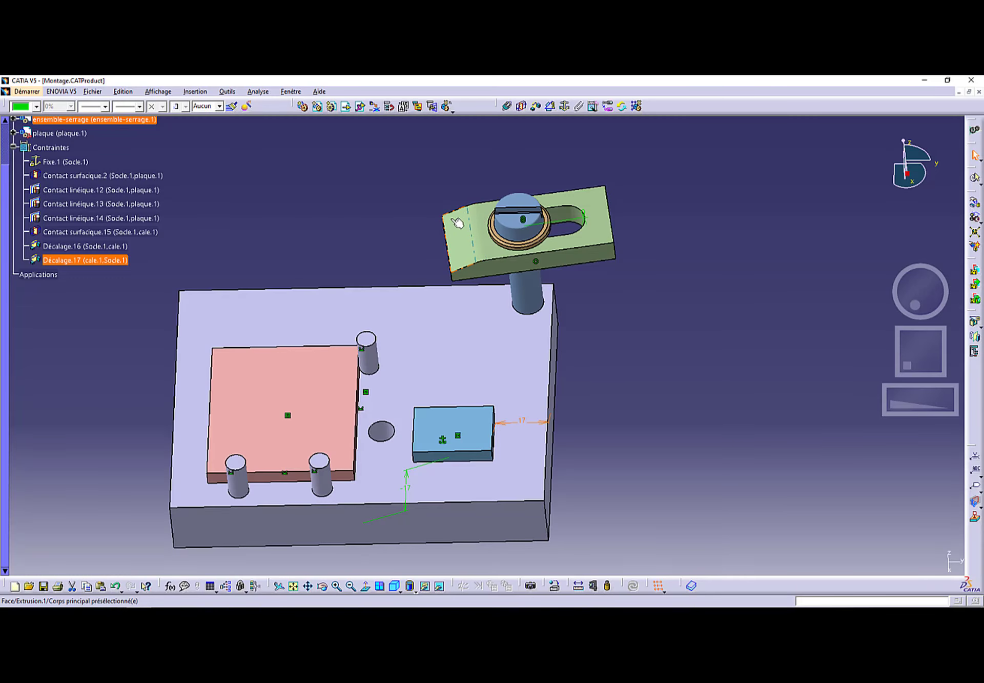
left_click(508, 107)
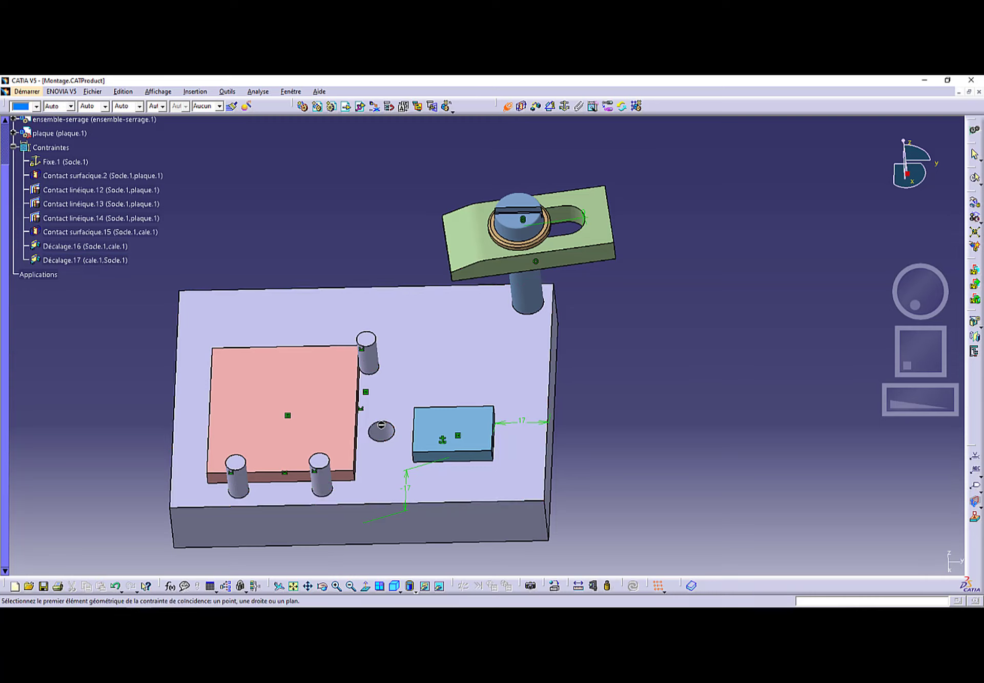
left_click(390, 435)
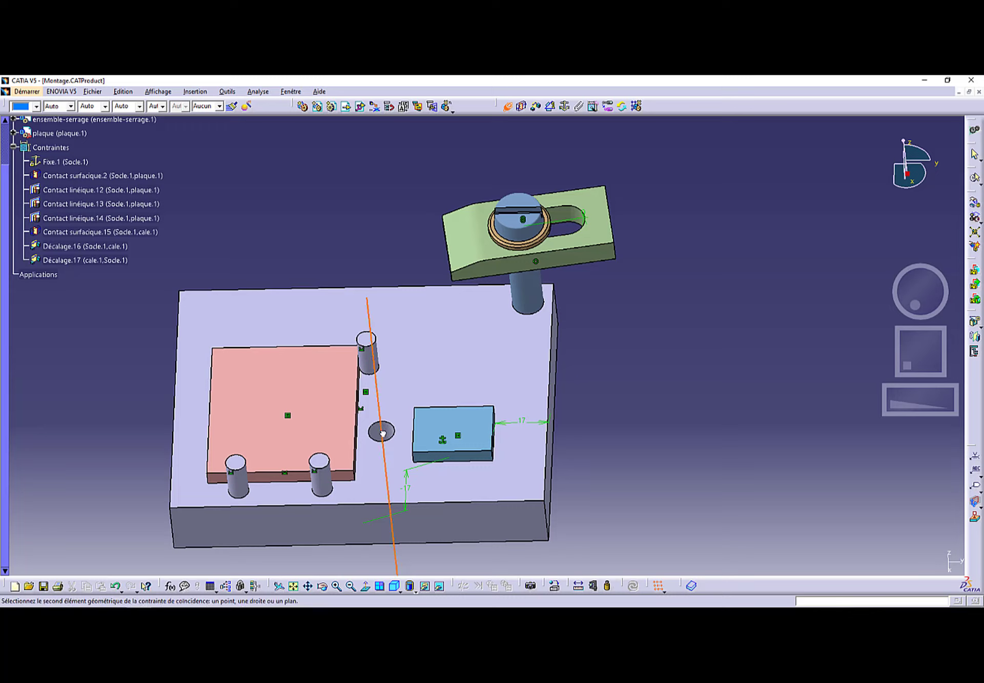
left_click(530, 288)
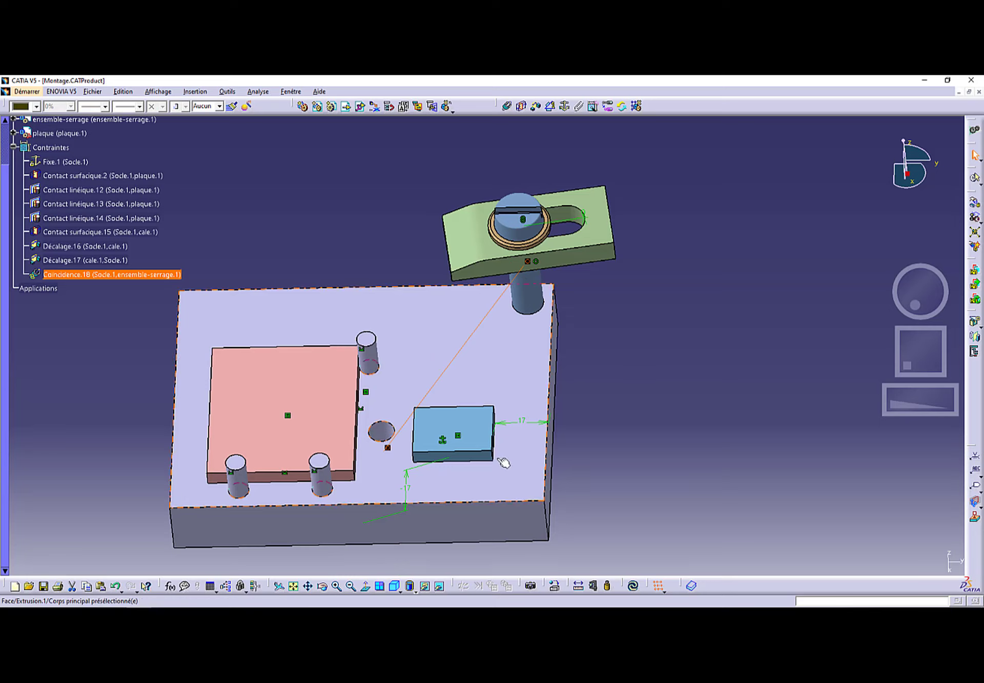
left_click(635, 586)
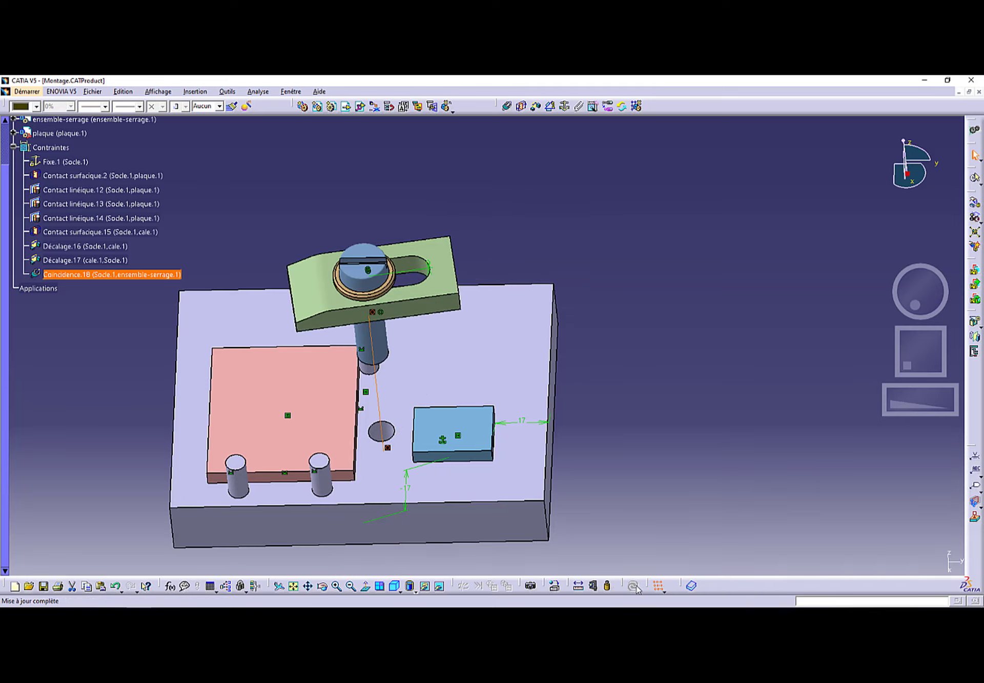
Following page 8 of the exercise PDF, create a surface contact between the plaque's upper face and the bride's underside, and update the assembly
middle_click_drag(359, 506, 497, 288)
middle_click_drag(459, 501, 384, 439)
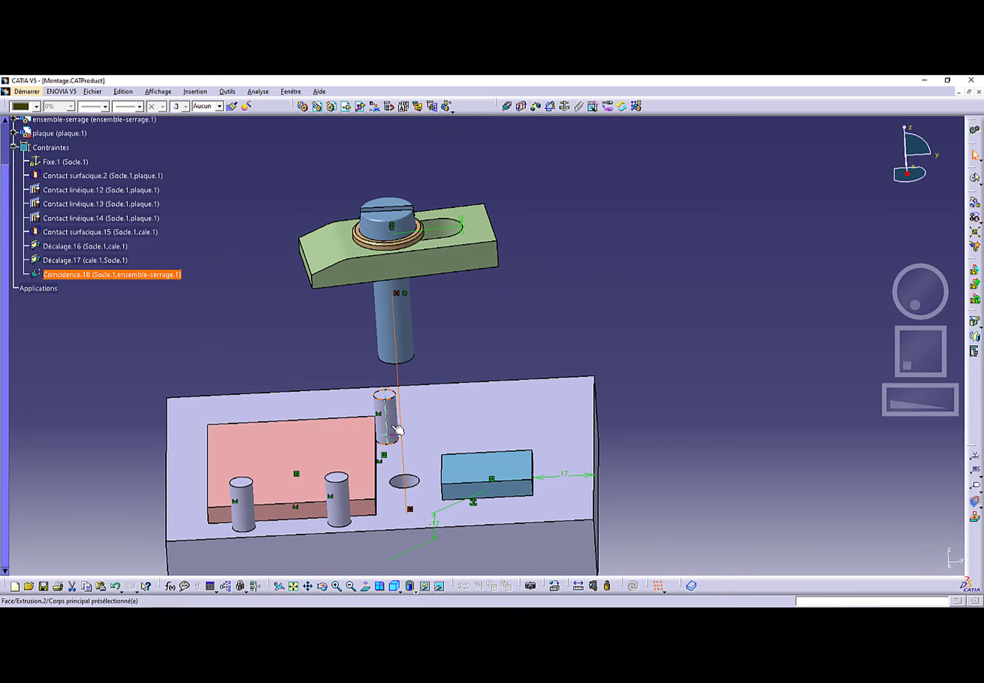
key("alt+Tab")
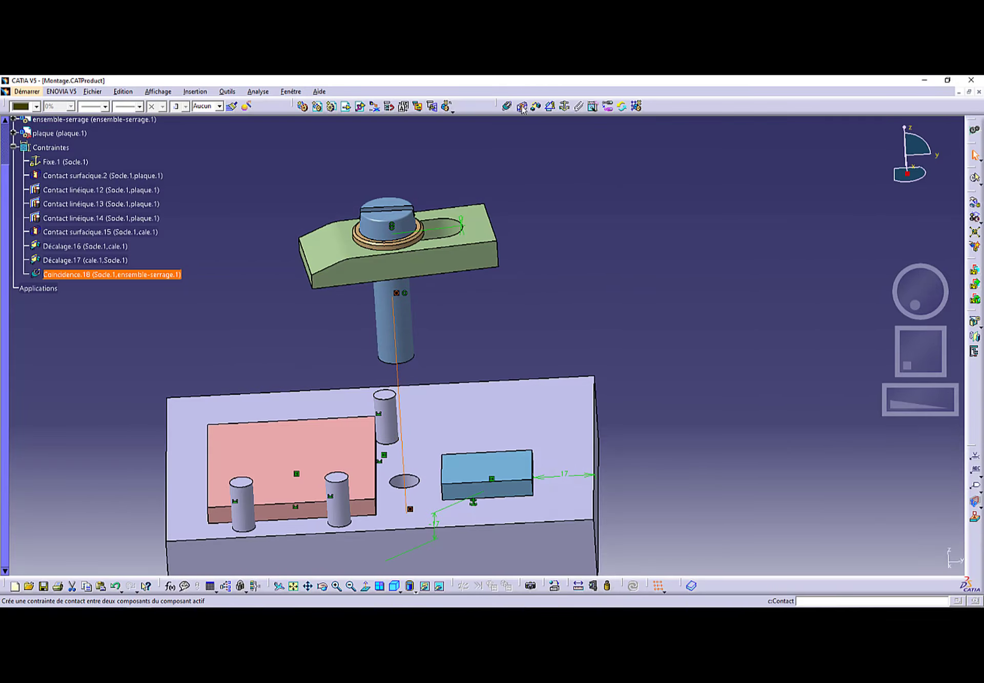
left_click(521, 105)
left_click(336, 461)
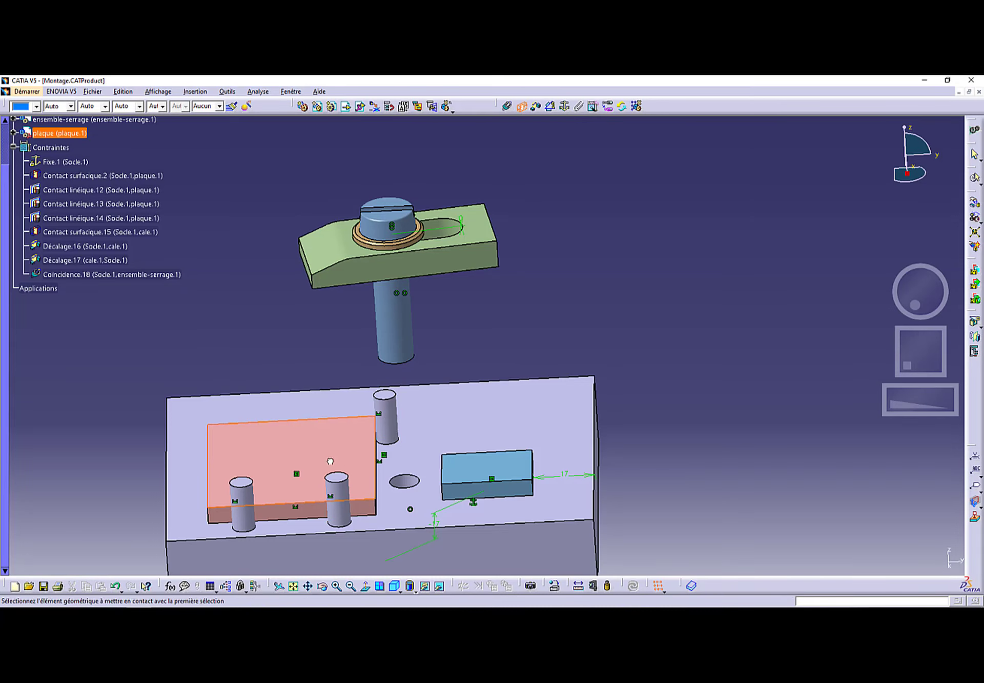
middle_click_drag(342, 413, 472, 247)
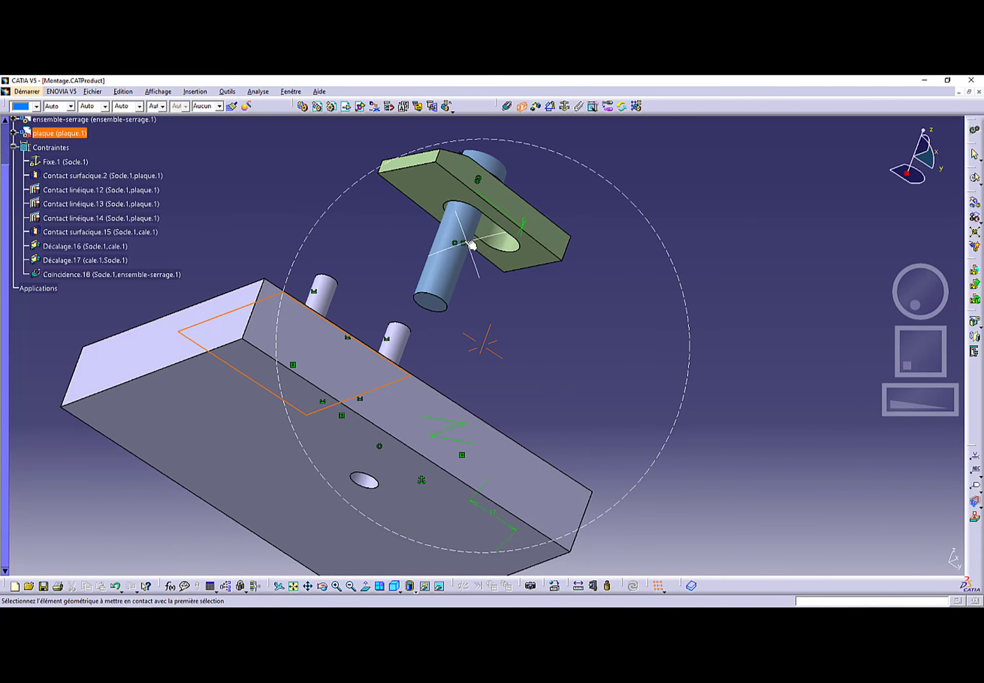
left_click(428, 189)
middle_click_drag(388, 358, 490, 413)
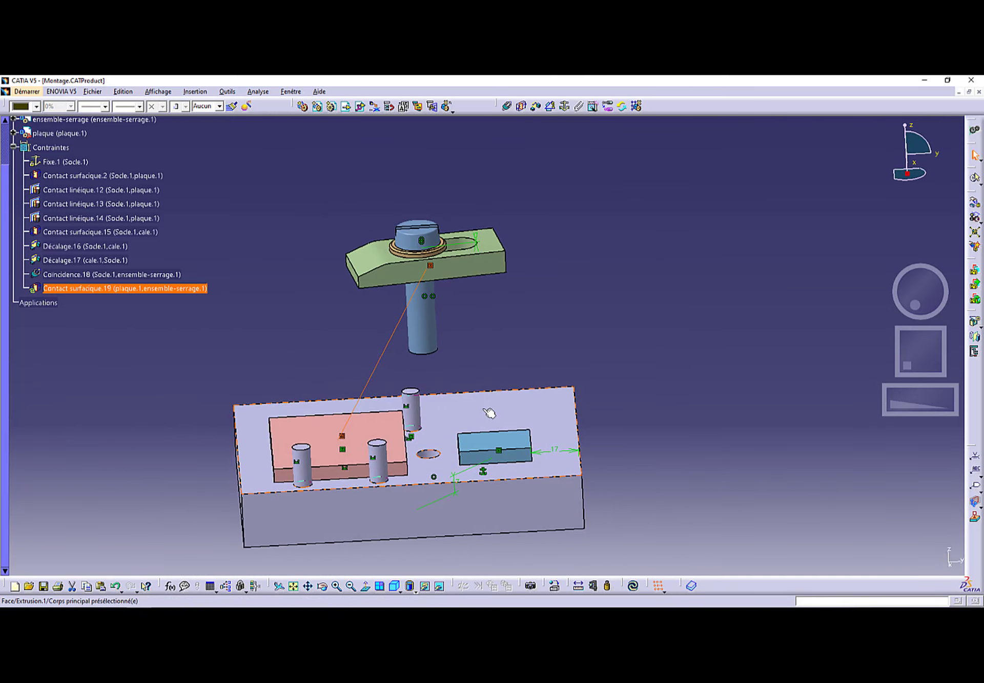
key("alt+Tab")
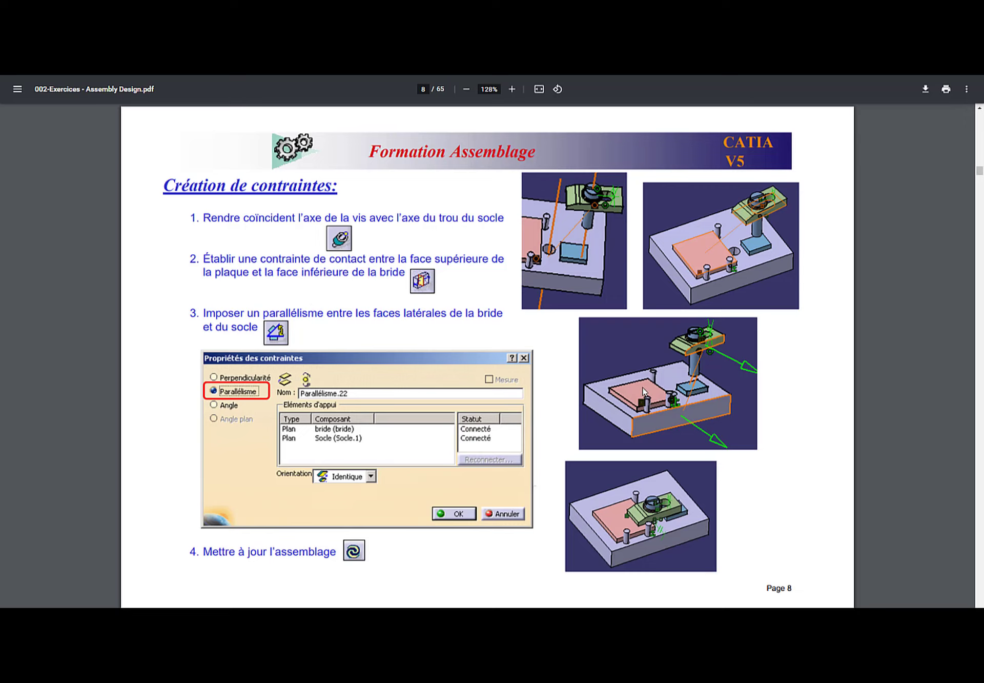
key("alt+Tab")
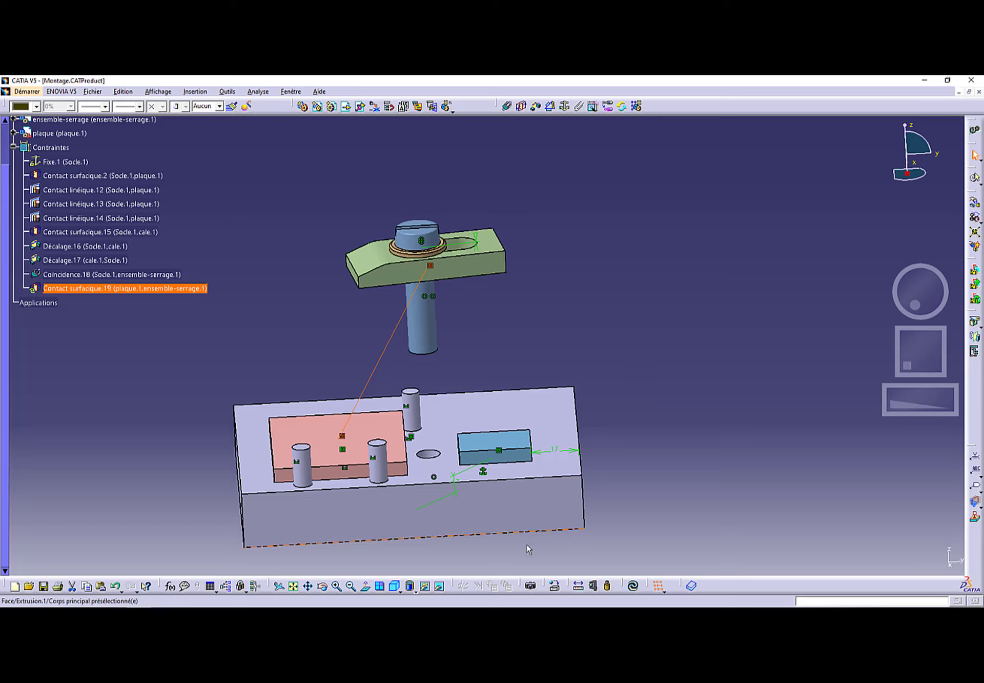
left_click(634, 586)
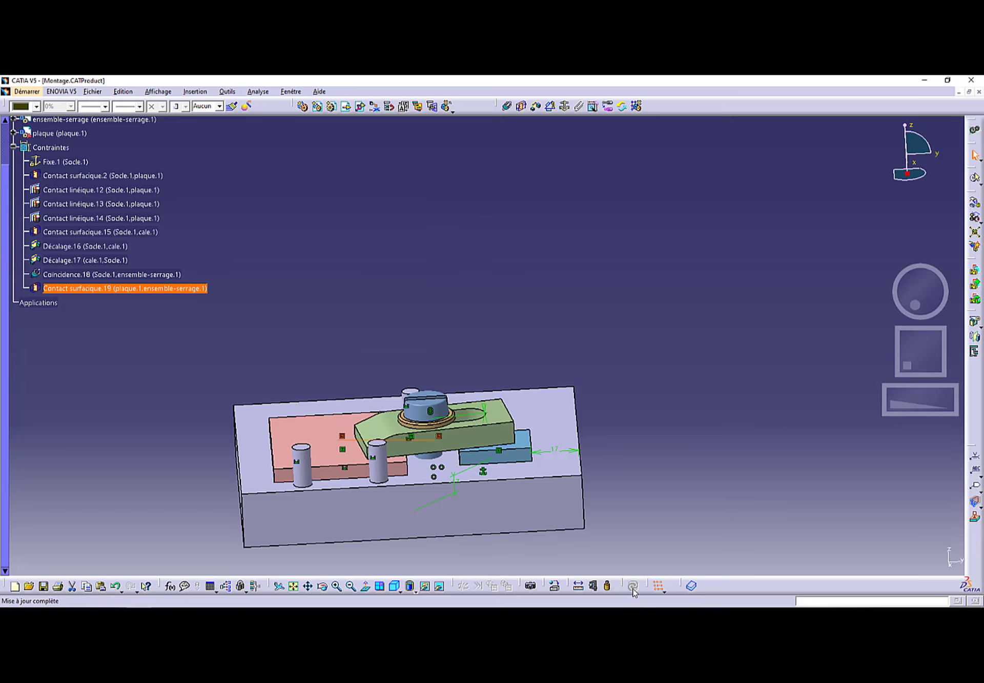
Create a Parallélisme constraint with Identique orientation between the front side faces of the bride and the Socle, and update the assembly
middle_click_drag(463, 463, 435, 528)
mouse_move(469, 439)
middle_mouse_down()
mouse_move(436, 476)
mouse_move(451, 446)
middle_mouse_up()
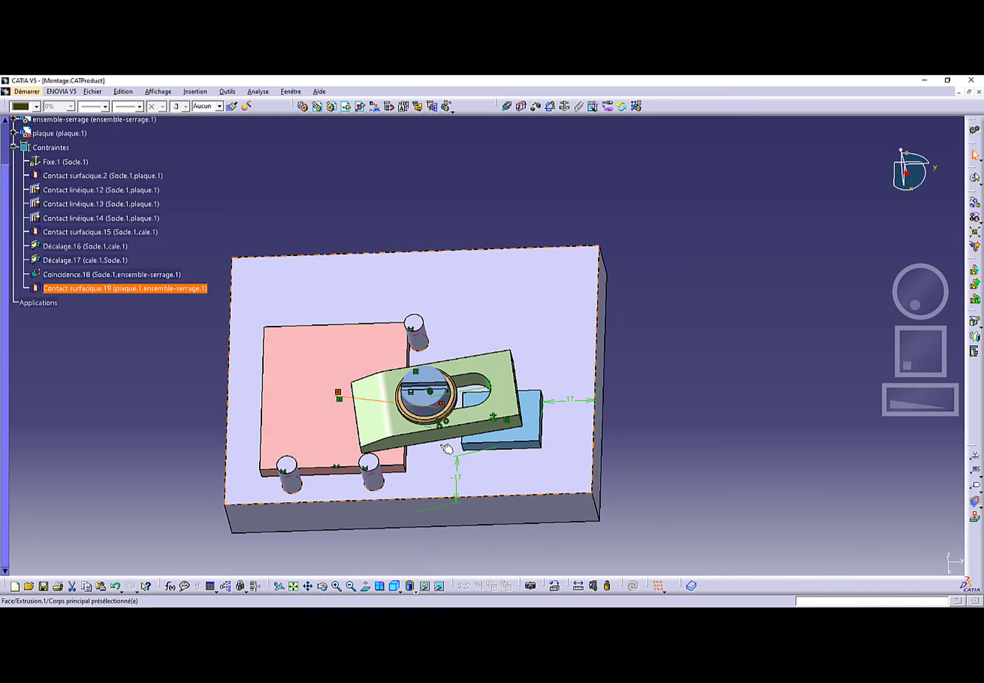
left_click(550, 107)
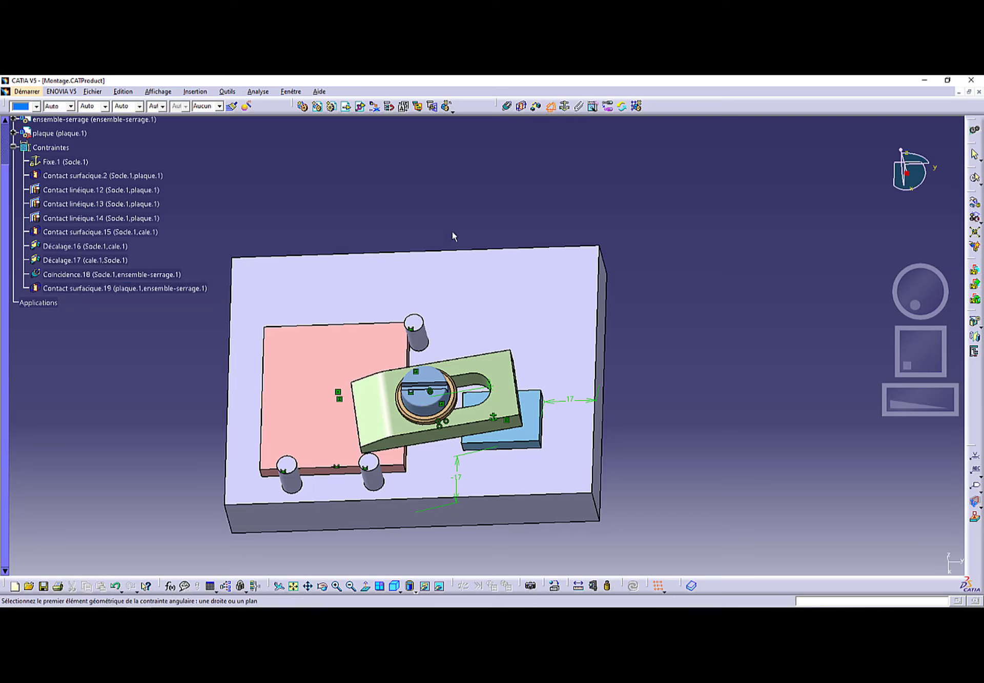
middle_click_drag(460, 368, 462, 295)
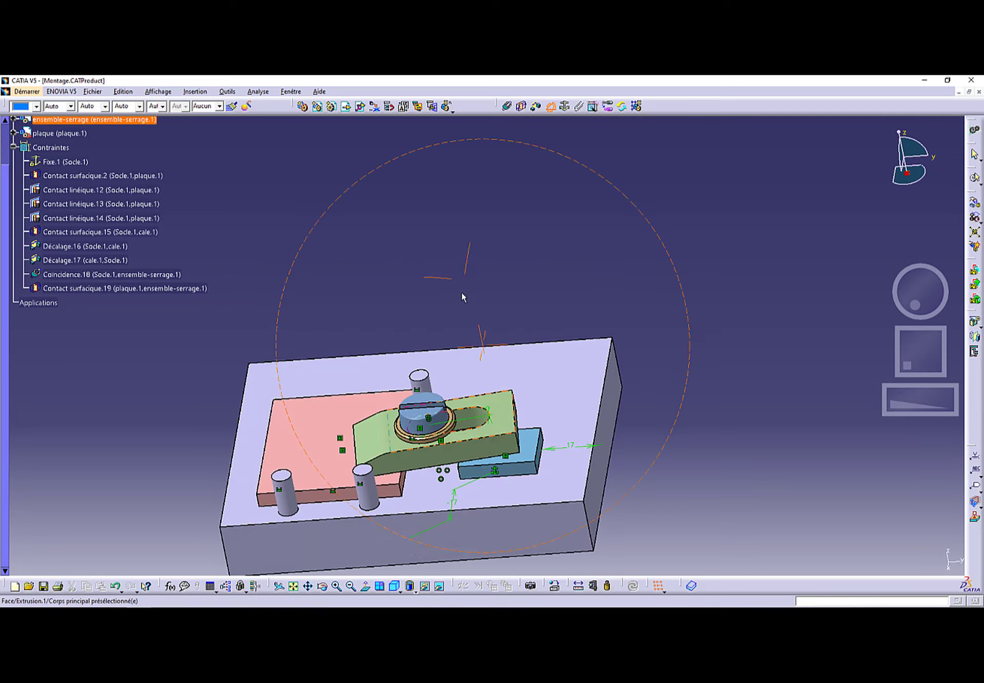
left_click(420, 472)
left_click(386, 534)
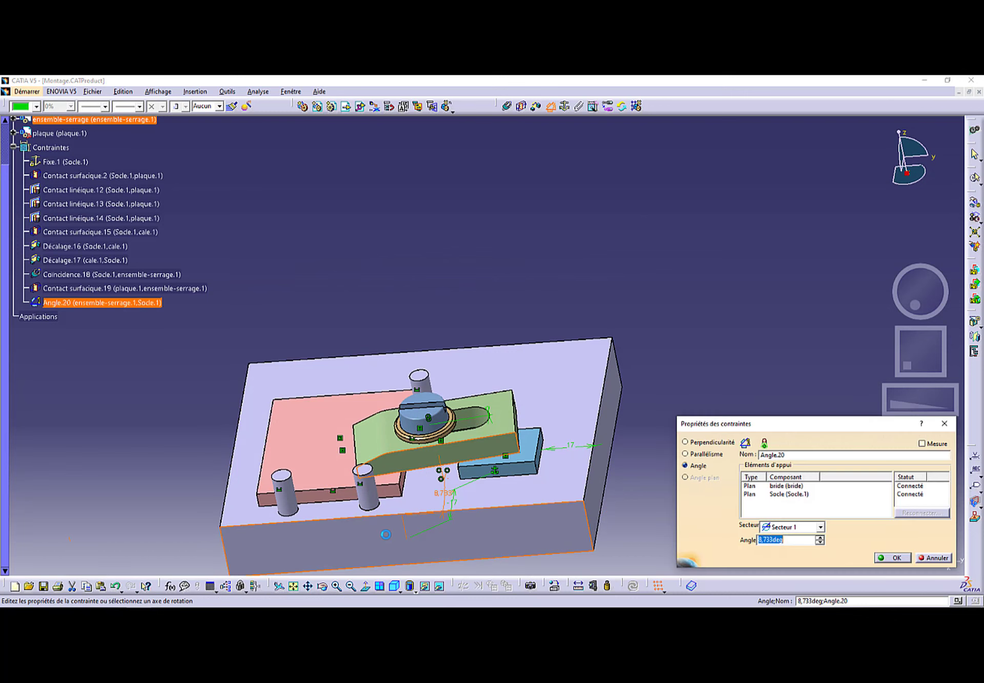
left_click(706, 454)
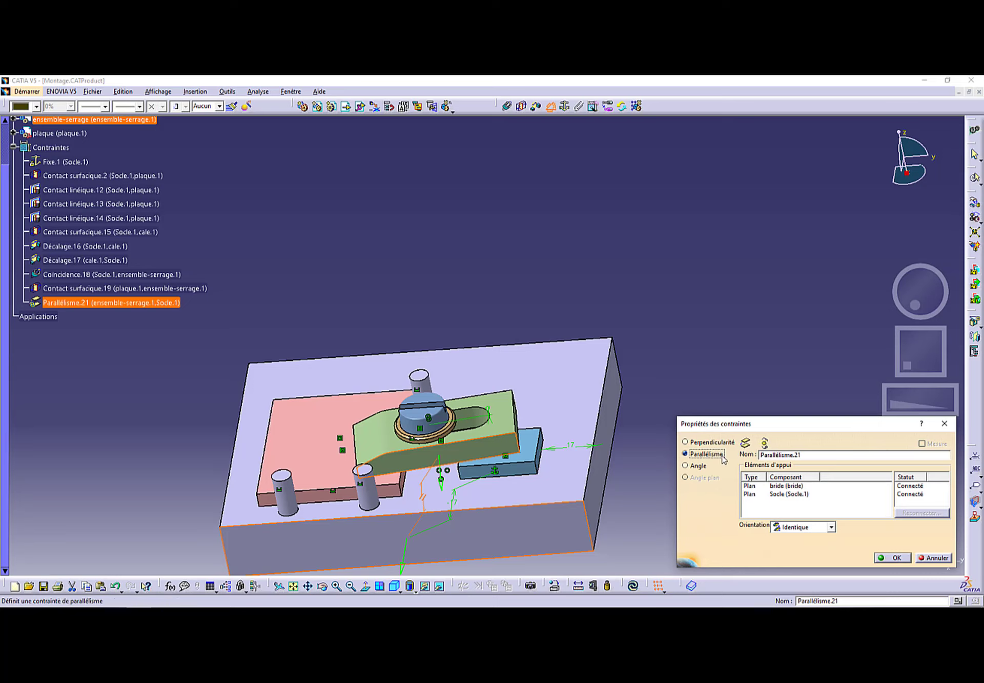
left_click(894, 558)
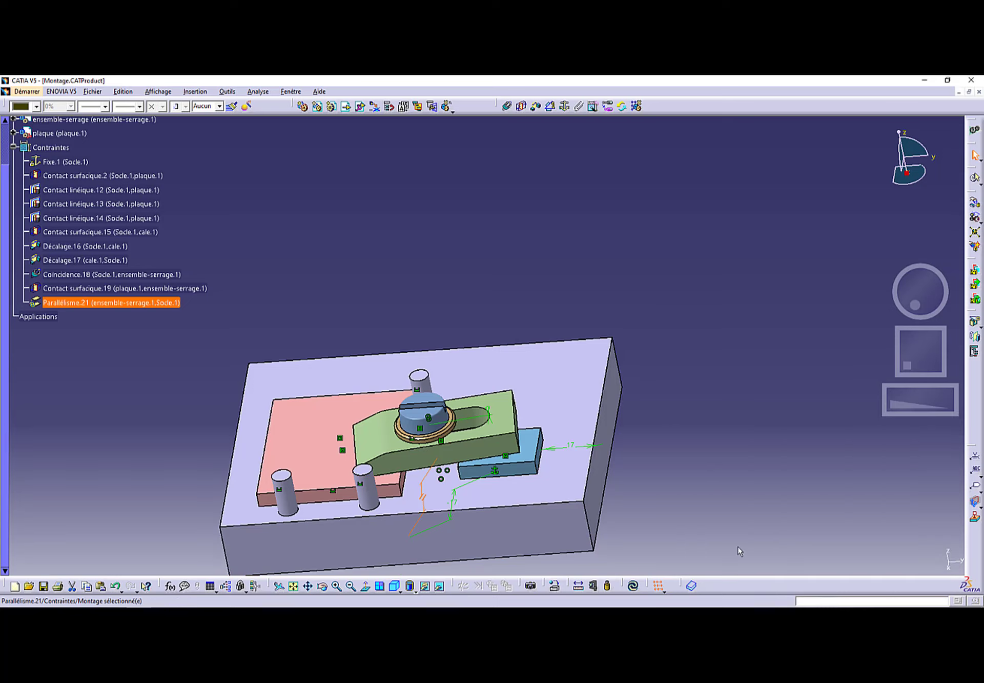
left_click(633, 585)
middle_click_drag(508, 426, 438, 258)
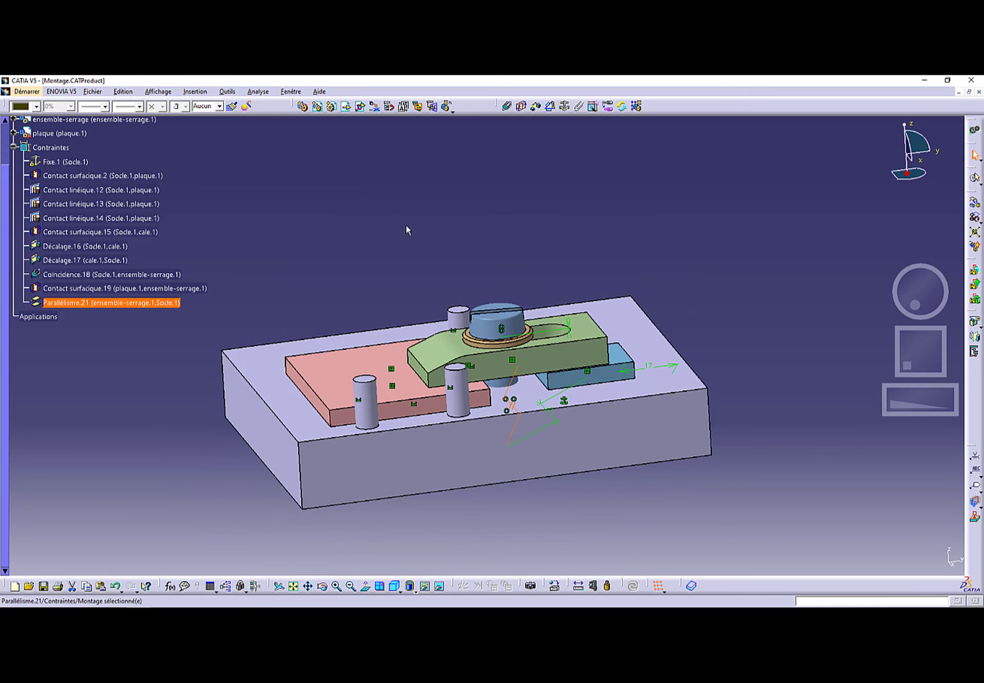
Switch to the exercise PDF, read the constraint modification instructions on page 9, and return to the specification tree in CATIA
key("alt+Tab")
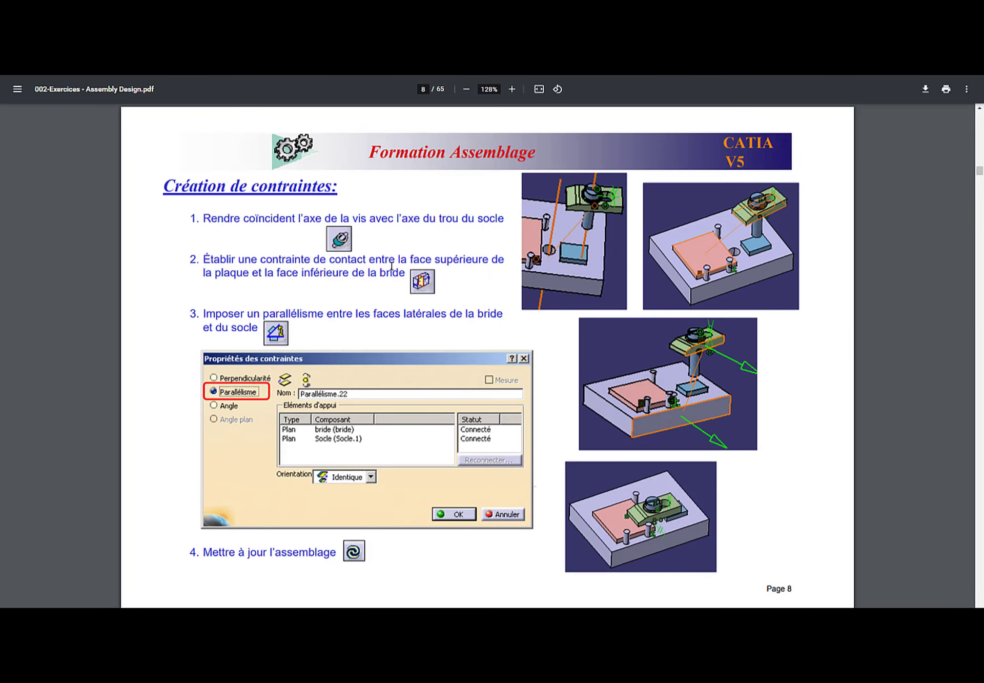
key("Right")
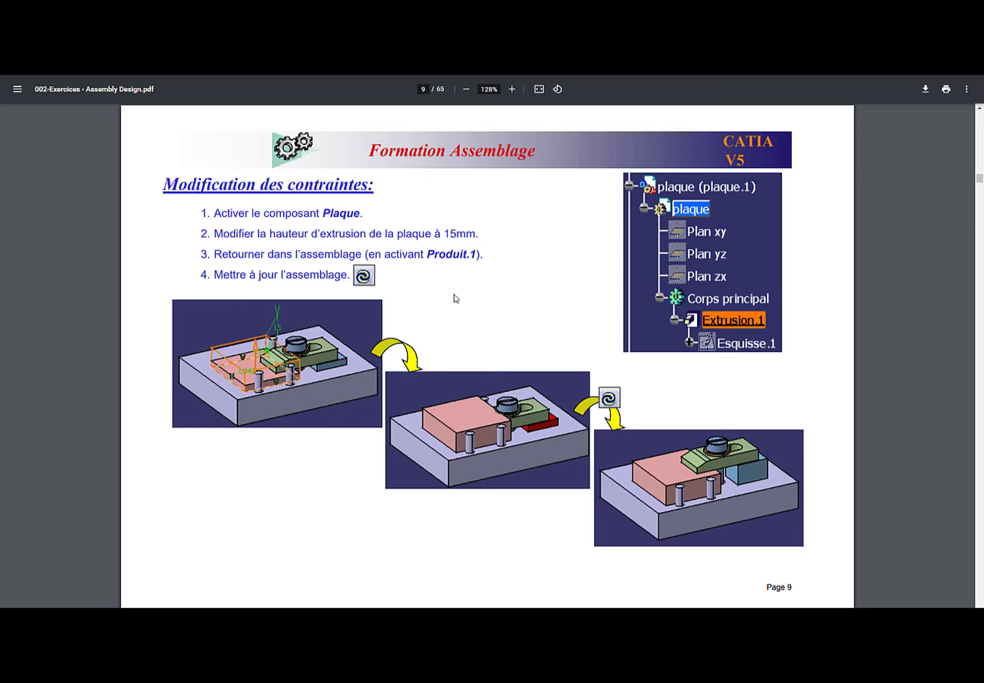
key("alt+Tab")
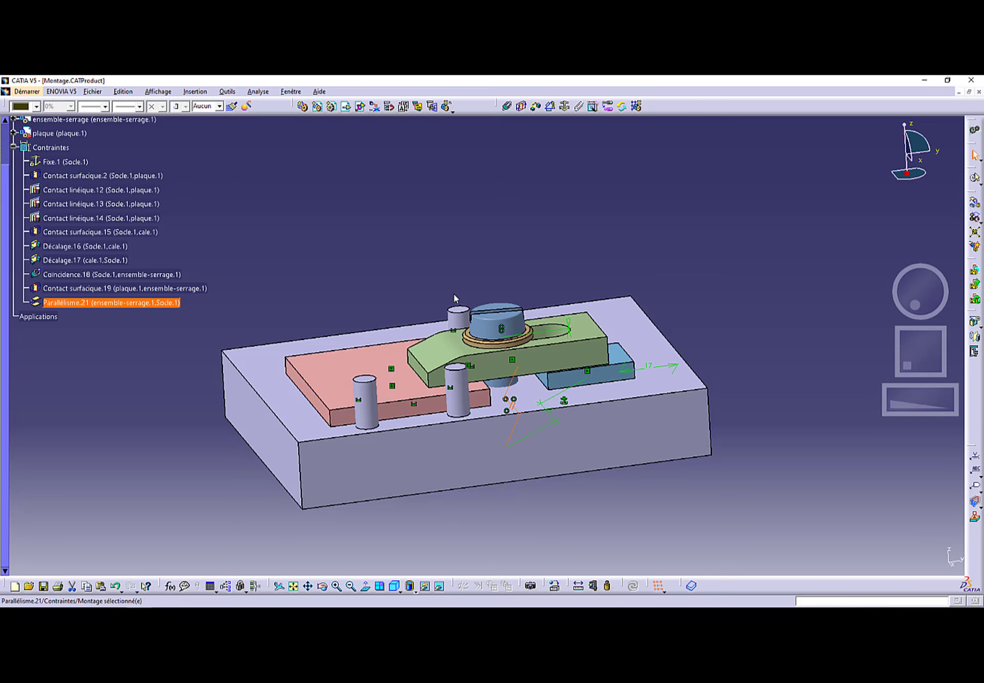
scroll(108, 375, "up", 4)
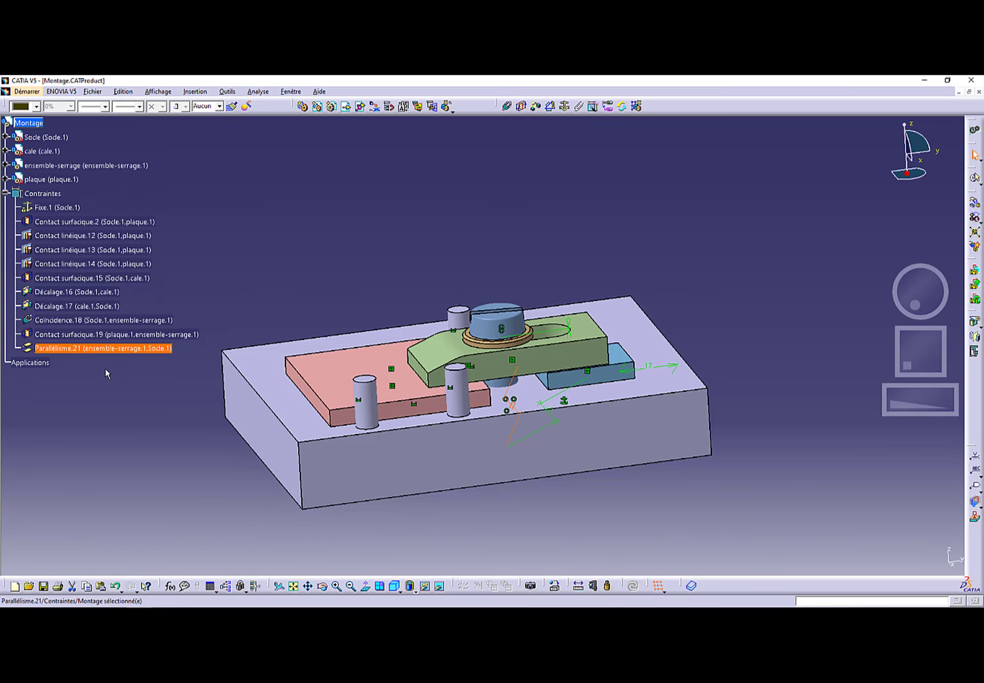
Activate the plaque part for editing within the assembly and expand its Corps principal down to the extrusion's sketch
left_click(321, 373)
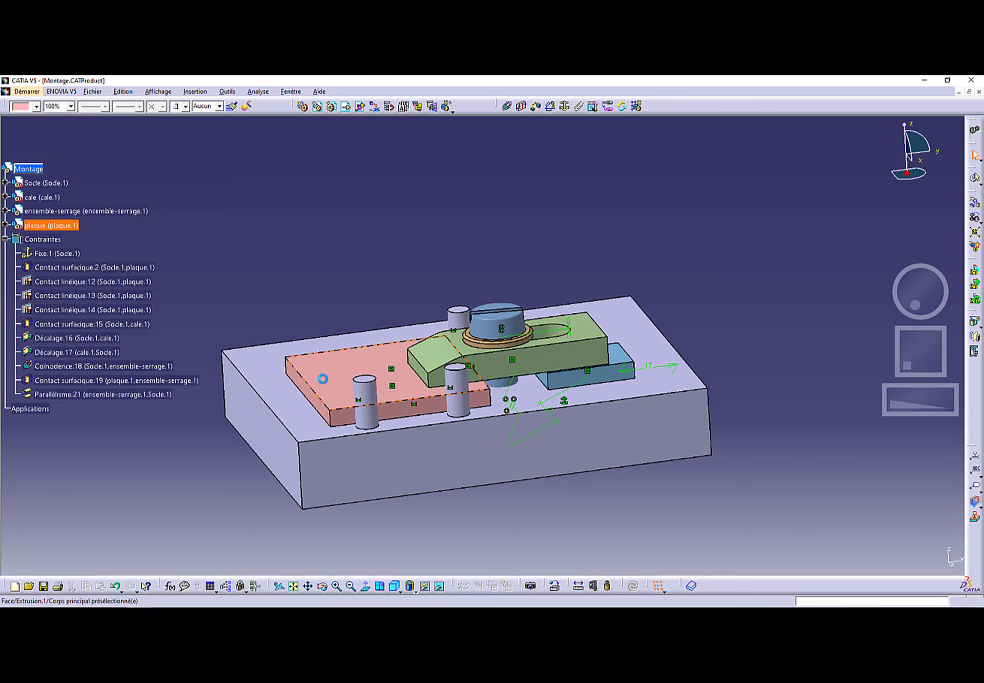
left_click(8, 225)
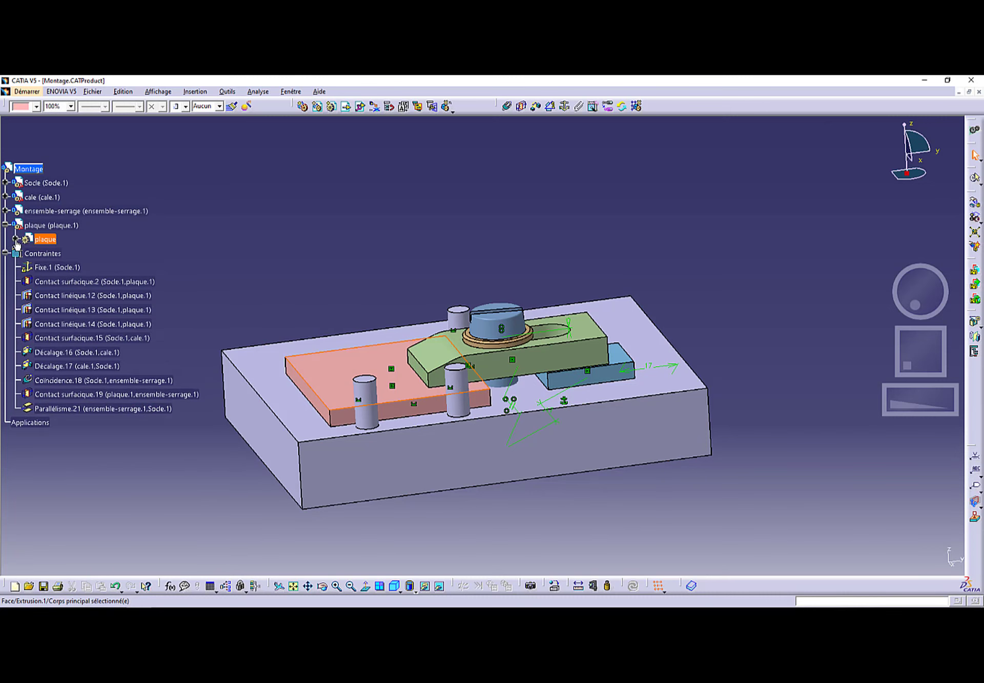
left_click(15, 240)
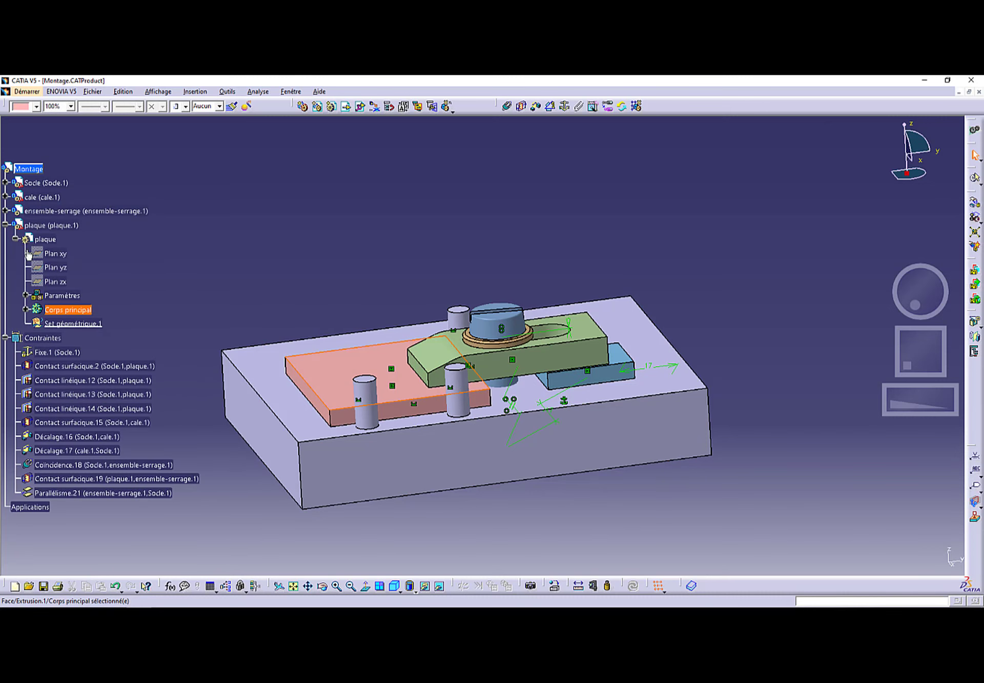
double_click(72, 310)
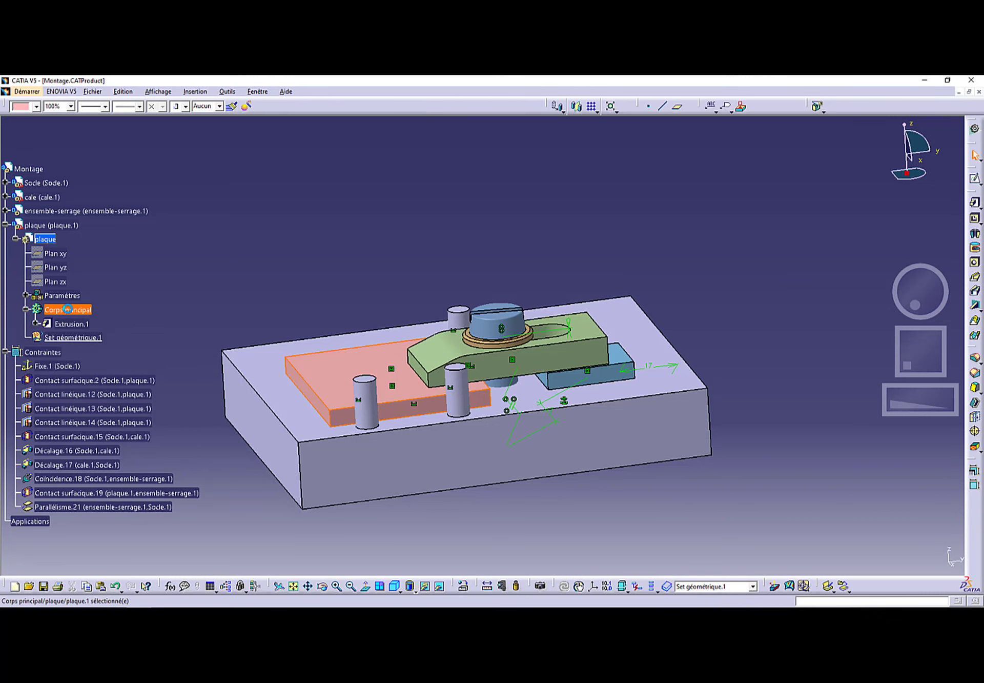
left_click(37, 329)
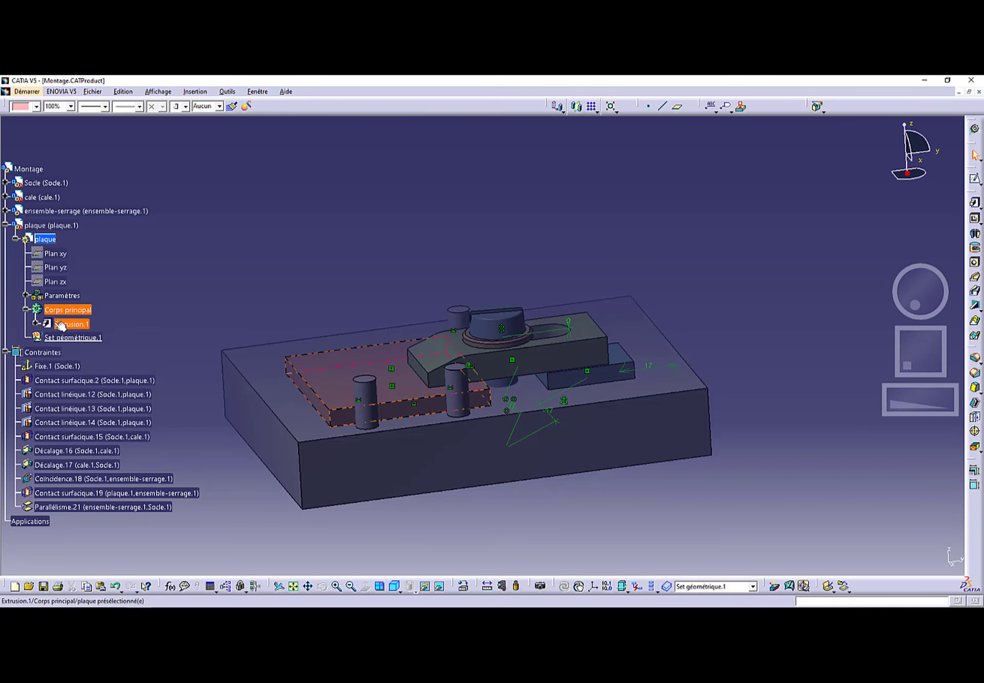
left_click(36, 324)
left_click(26, 329)
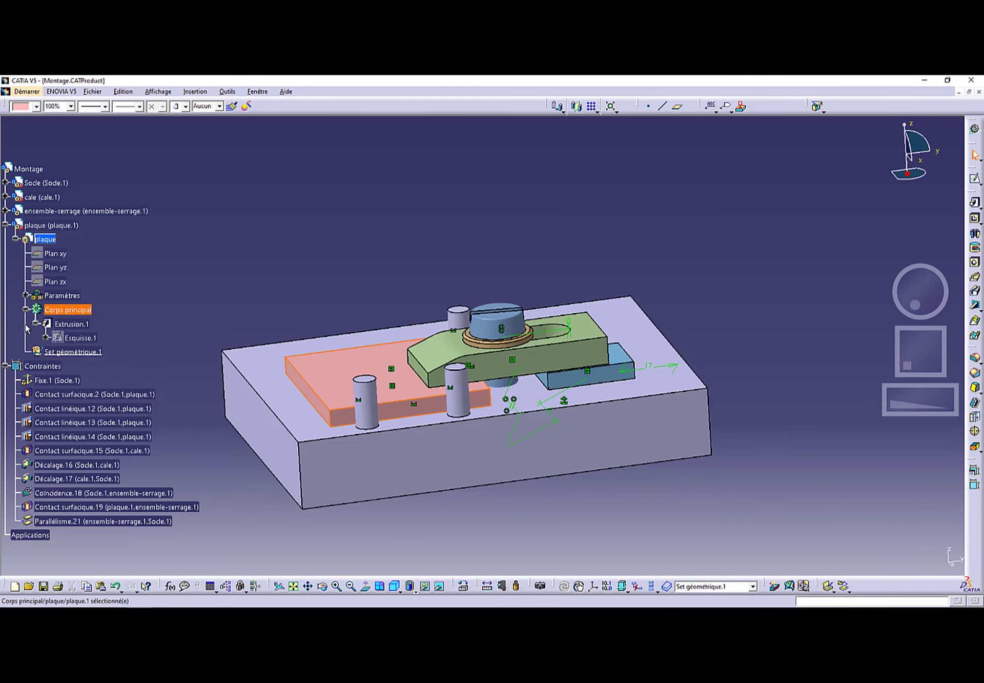
Check the required height on page 9 of the exercise PDF and set the length of the plaque's Extrusion.1 to 15 mm in CATIA
left_click(70, 323)
double_click(71, 323)
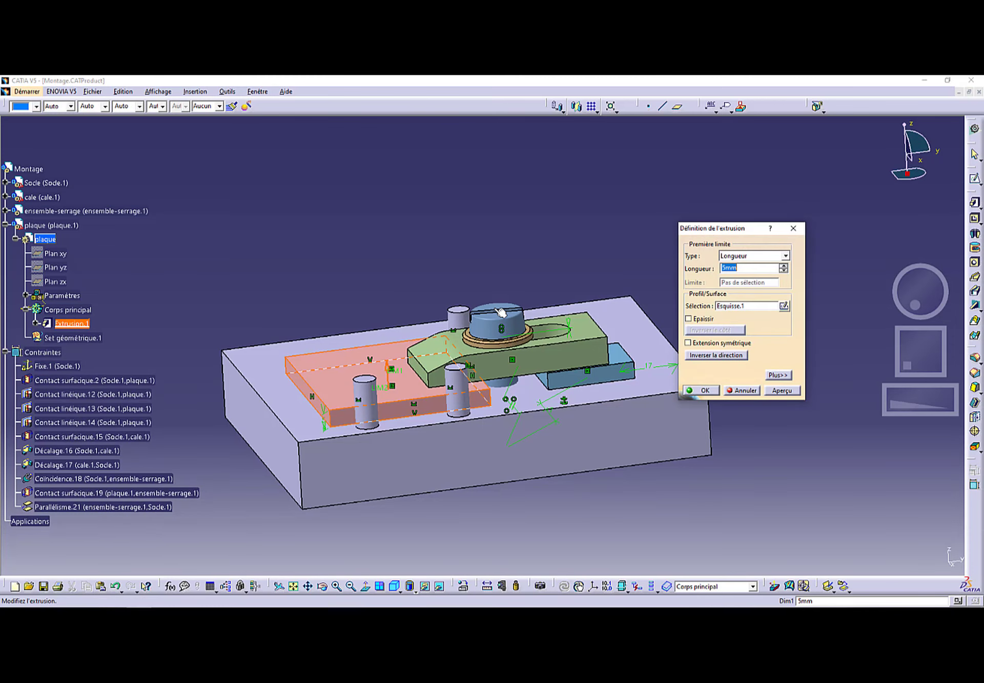
key("alt+Tab")
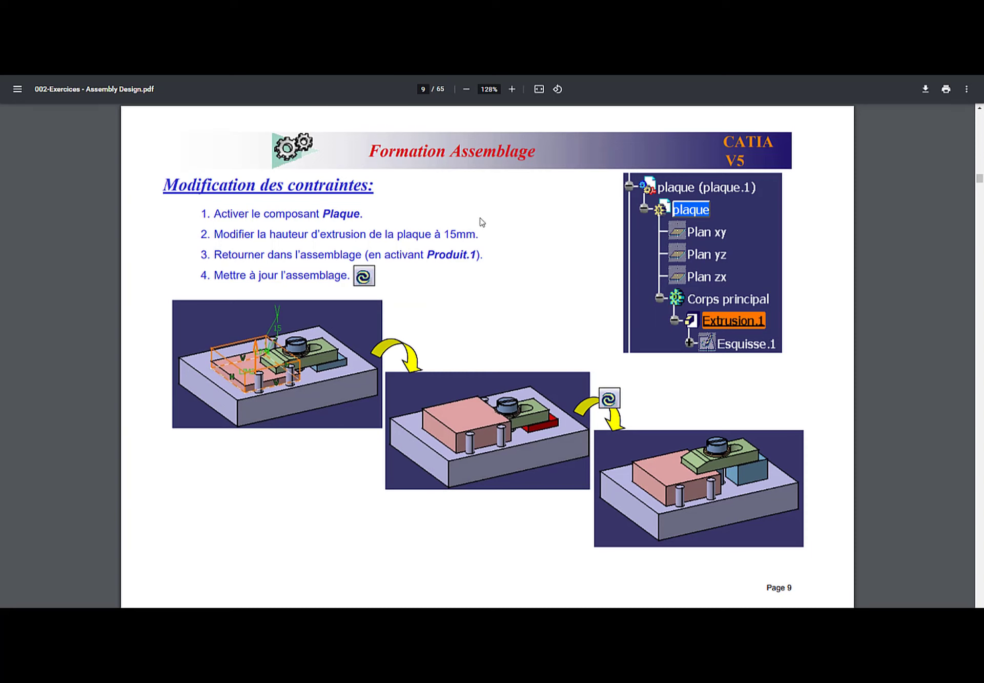
key("alt+Tab")
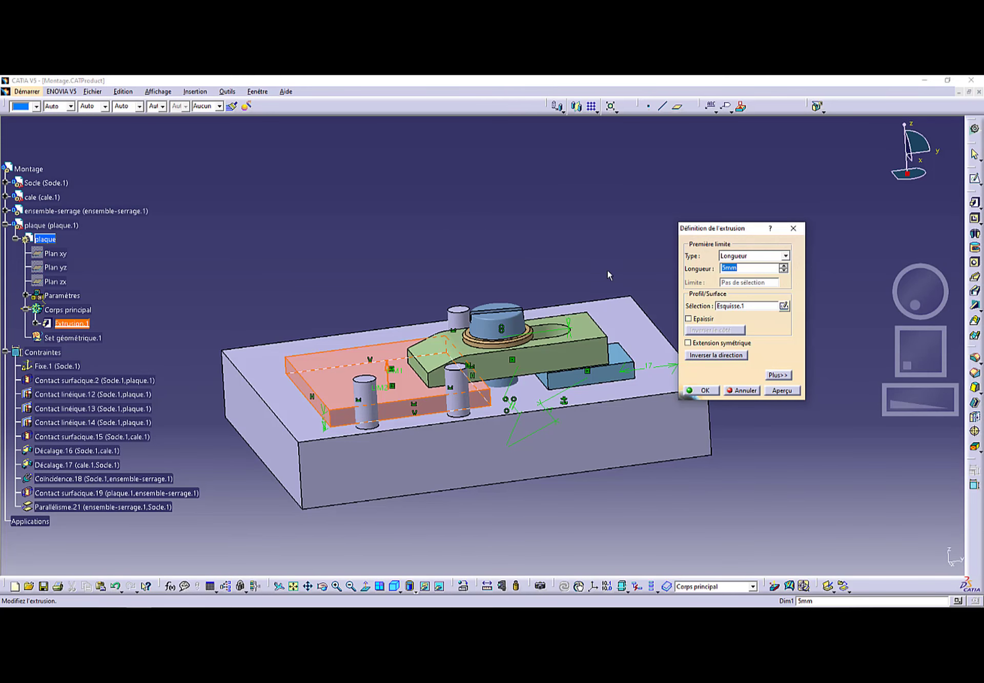
type("1")
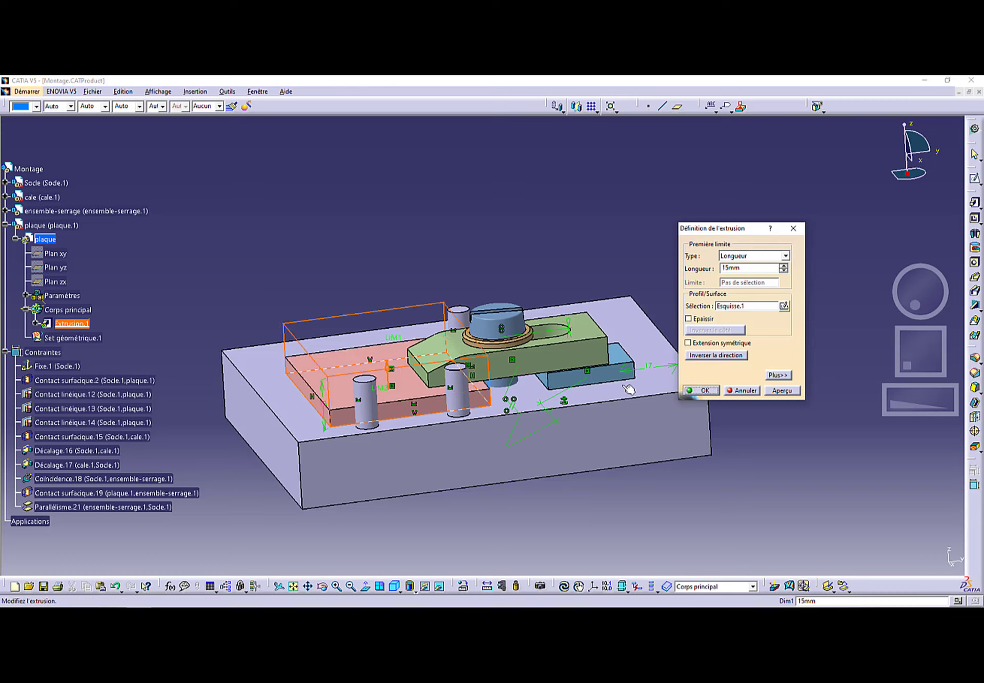
left_click(700, 391)
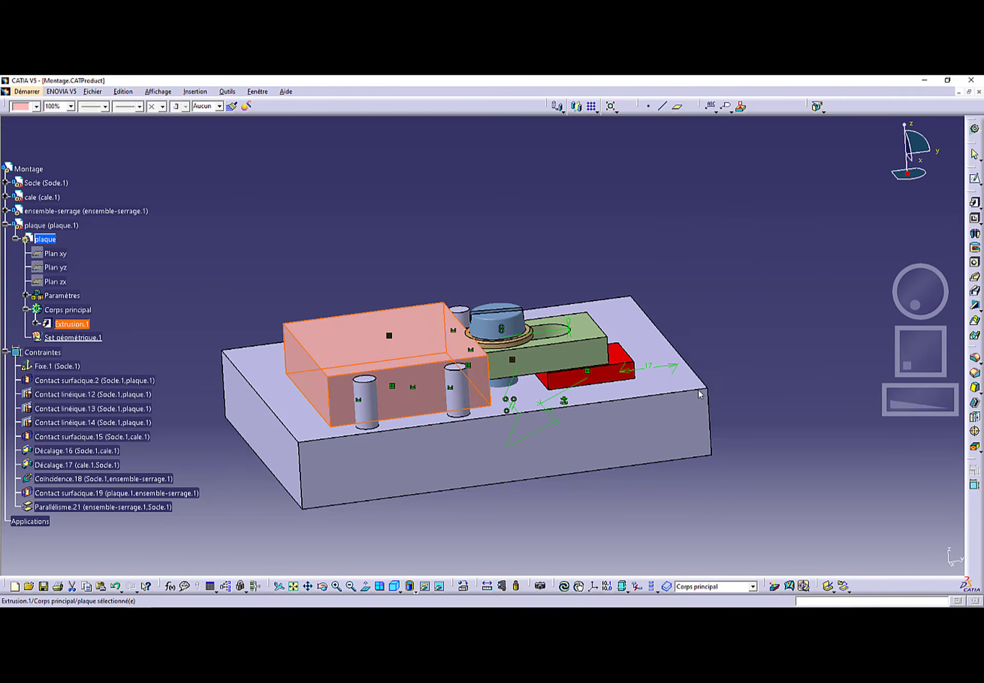
Reactivate the top-level Montage product and update the assembly so its components follow the new plaque height
middle_click_drag(537, 260, 528, 326)
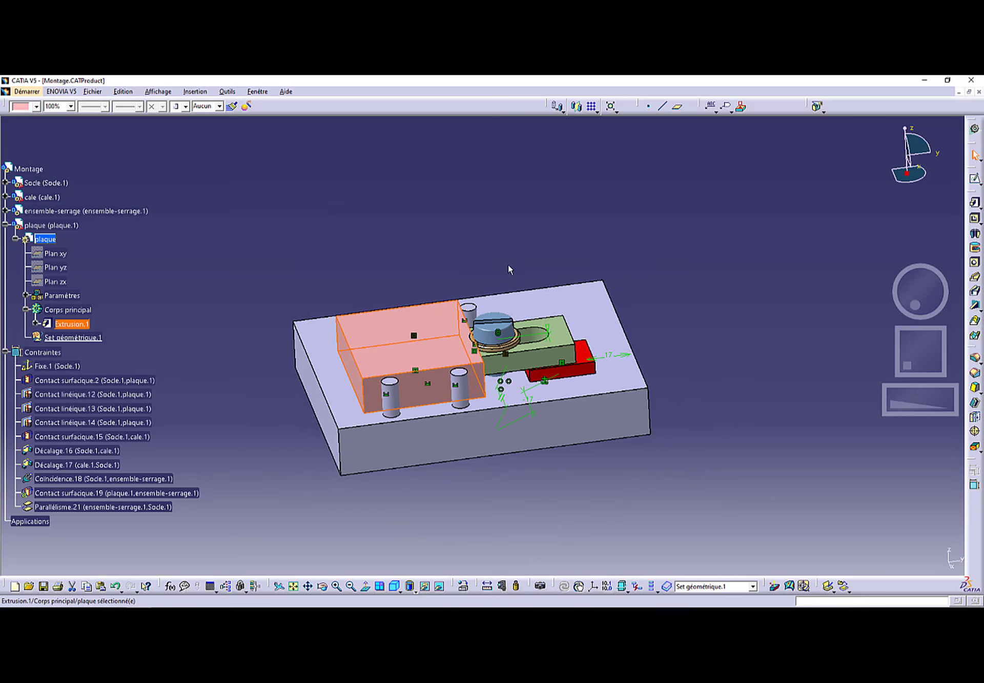
middle_click_drag(487, 457, 461, 420)
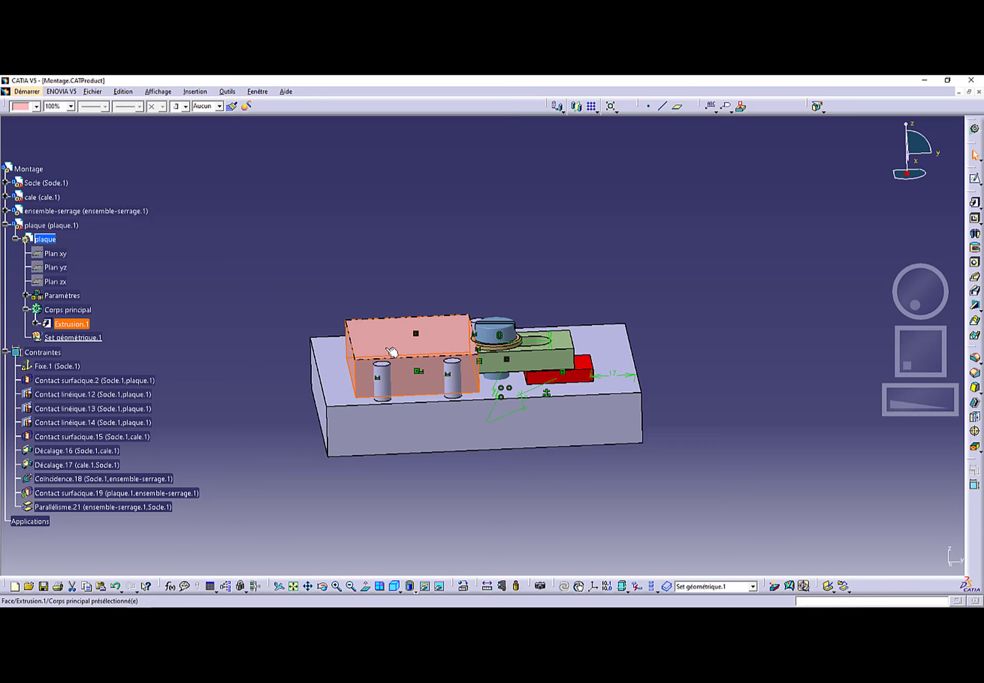
middle_click_drag(391, 351, 373, 313)
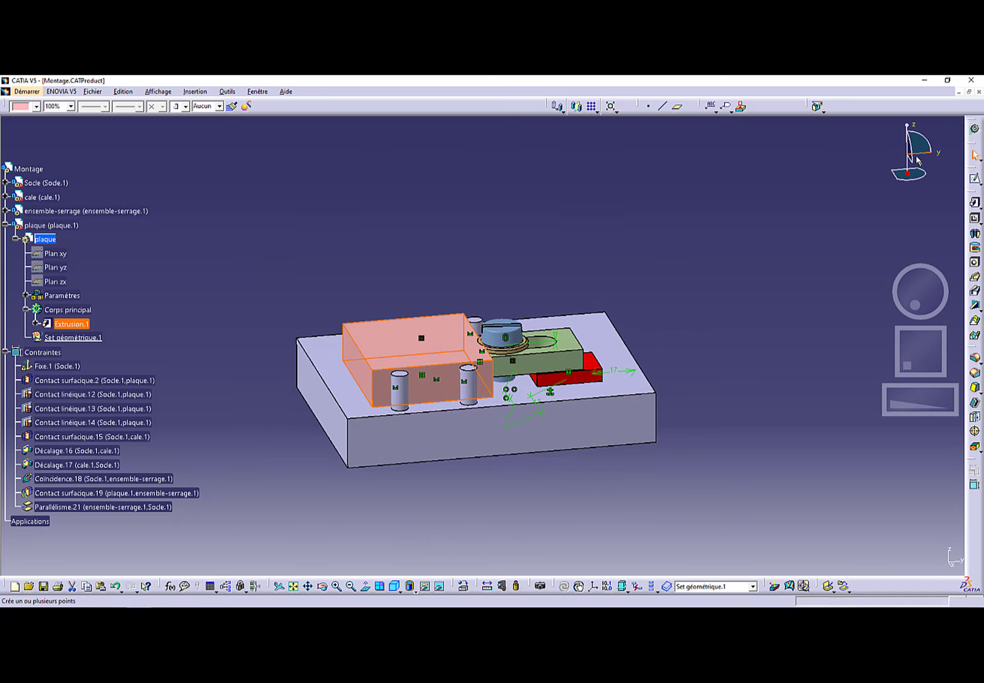
left_click(72, 324)
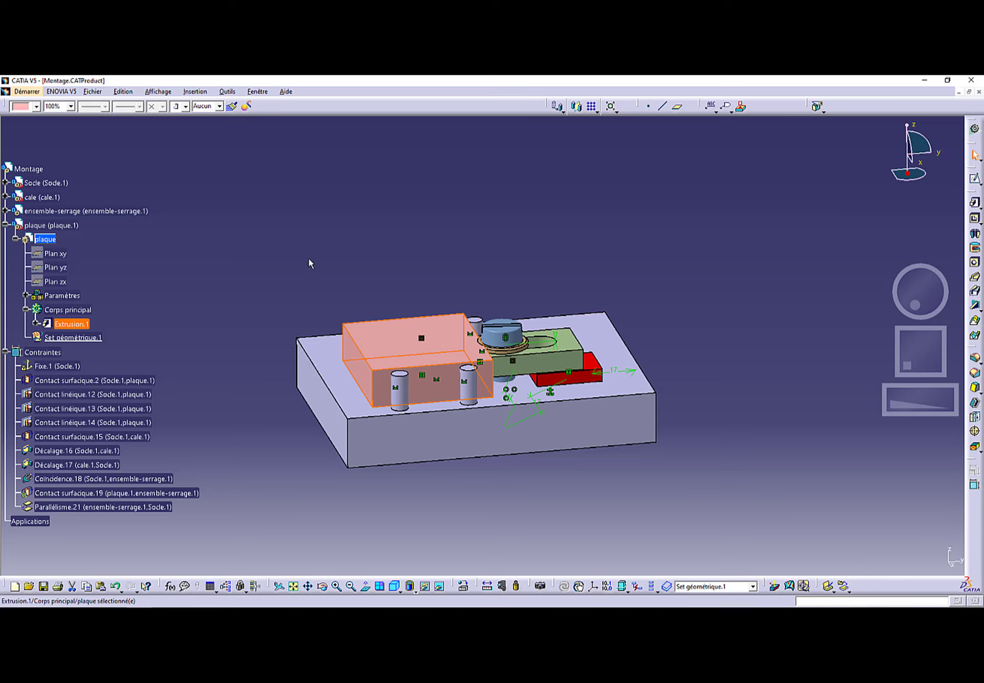
double_click(26, 169)
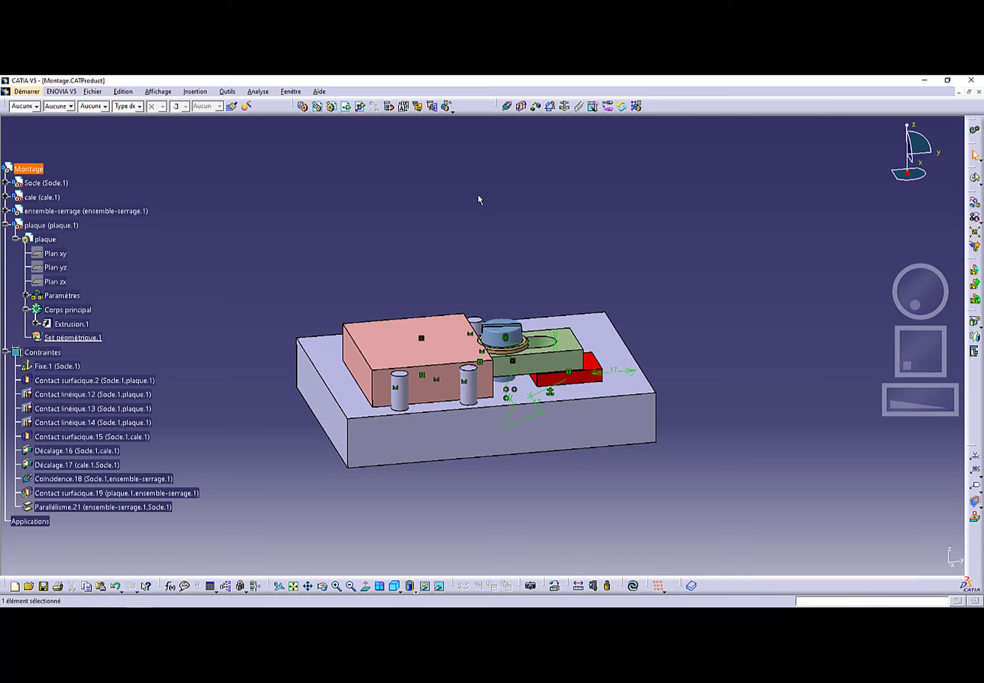
left_click(635, 587)
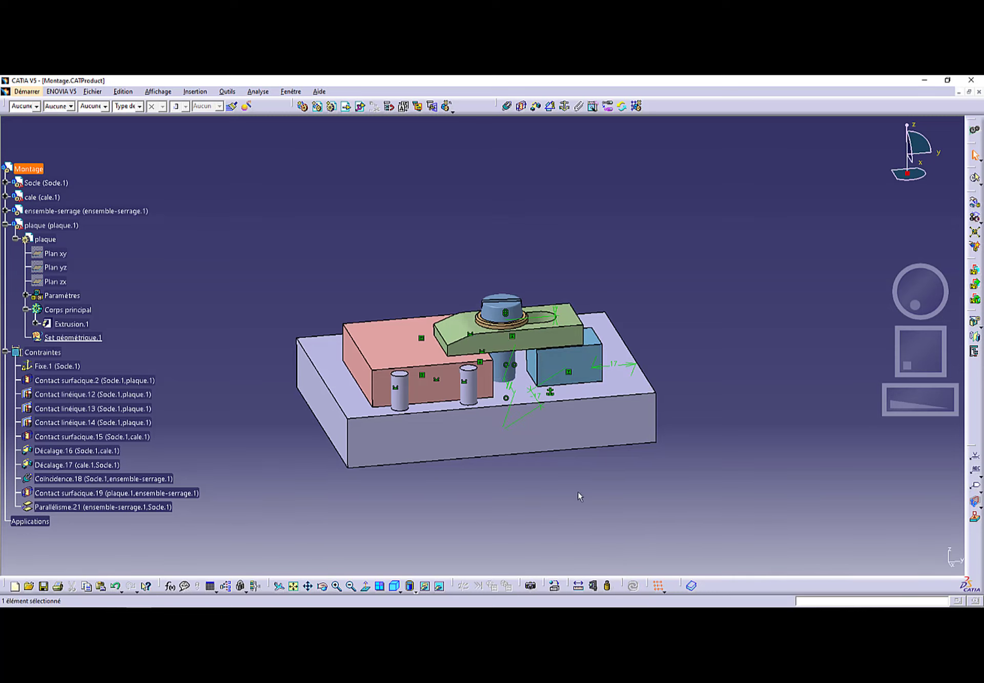
Switch to the exercise PDF, compare the assembly with page 9, look at page 10, and return to CATIA
middle_click_drag(534, 496, 564, 436)
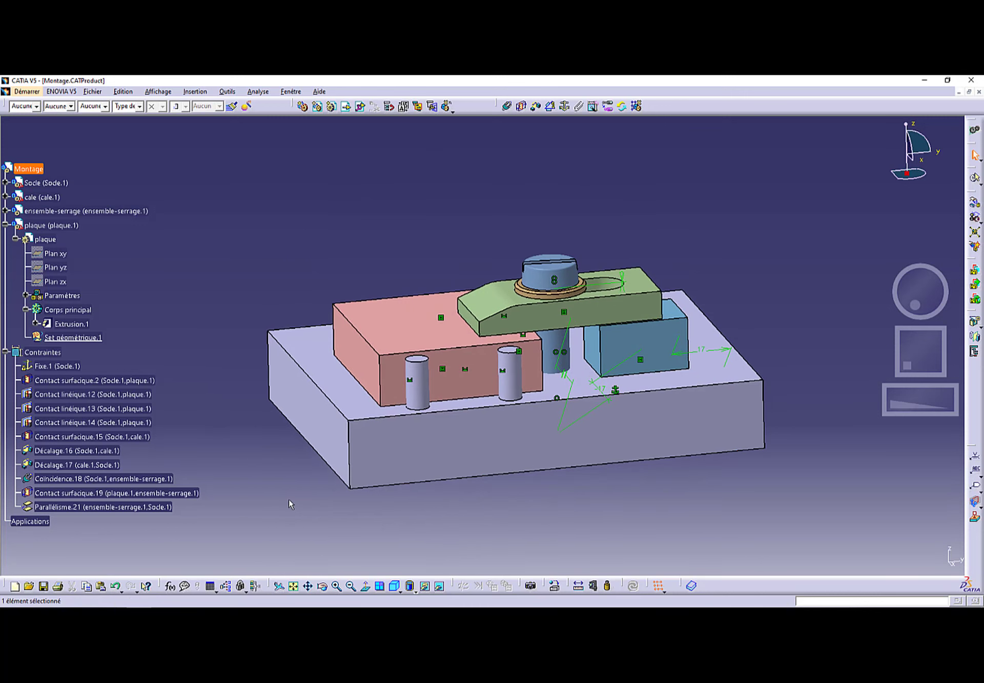
key("alt+Tab")
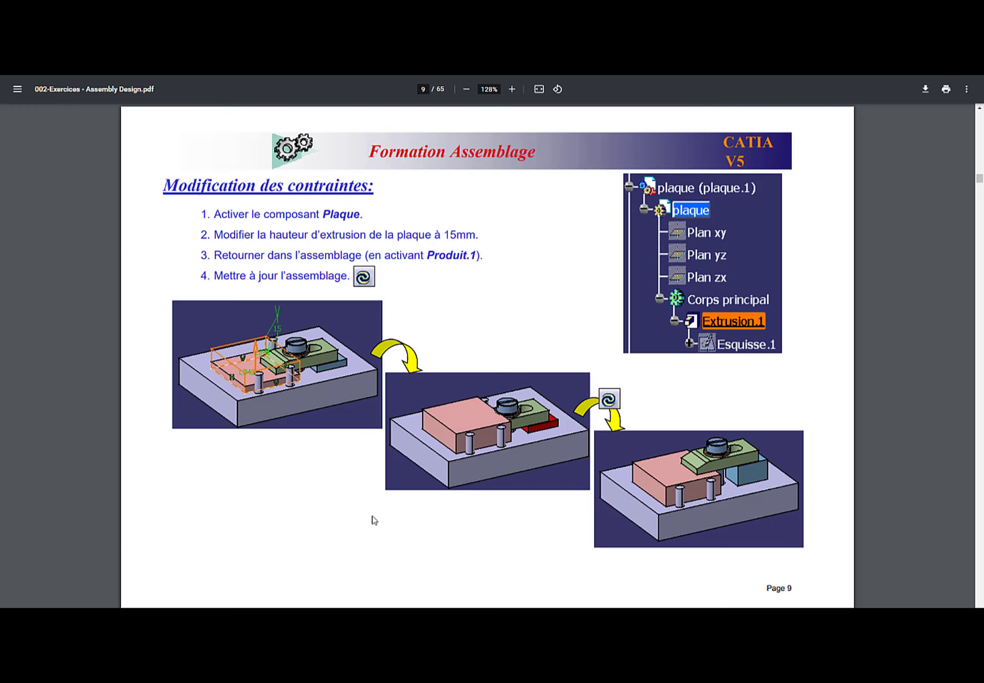
key("Right")
key("Left")
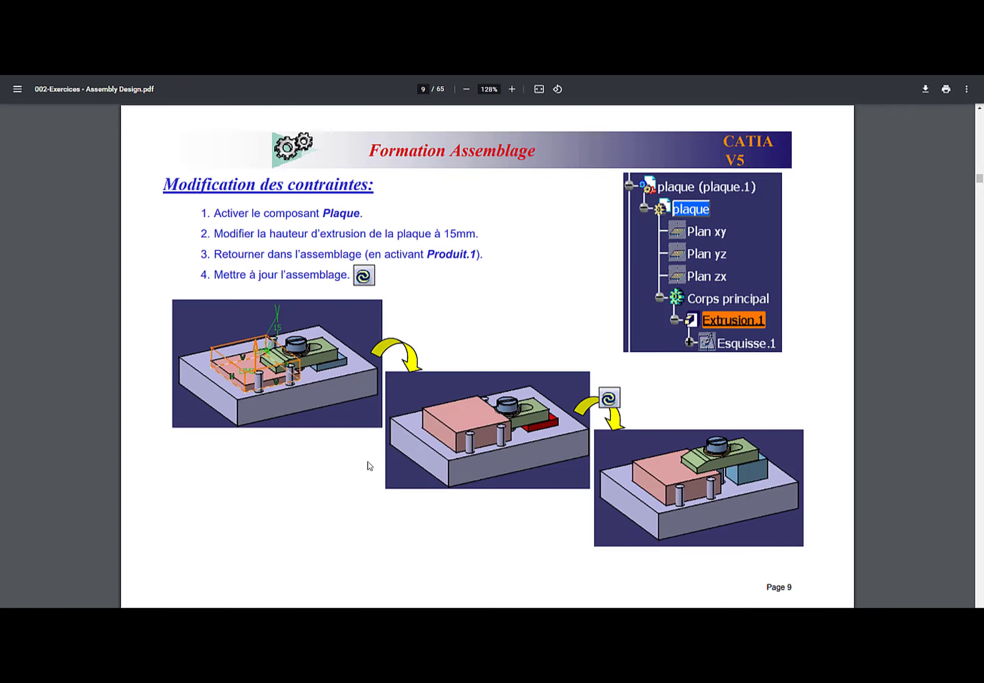
key("Right")
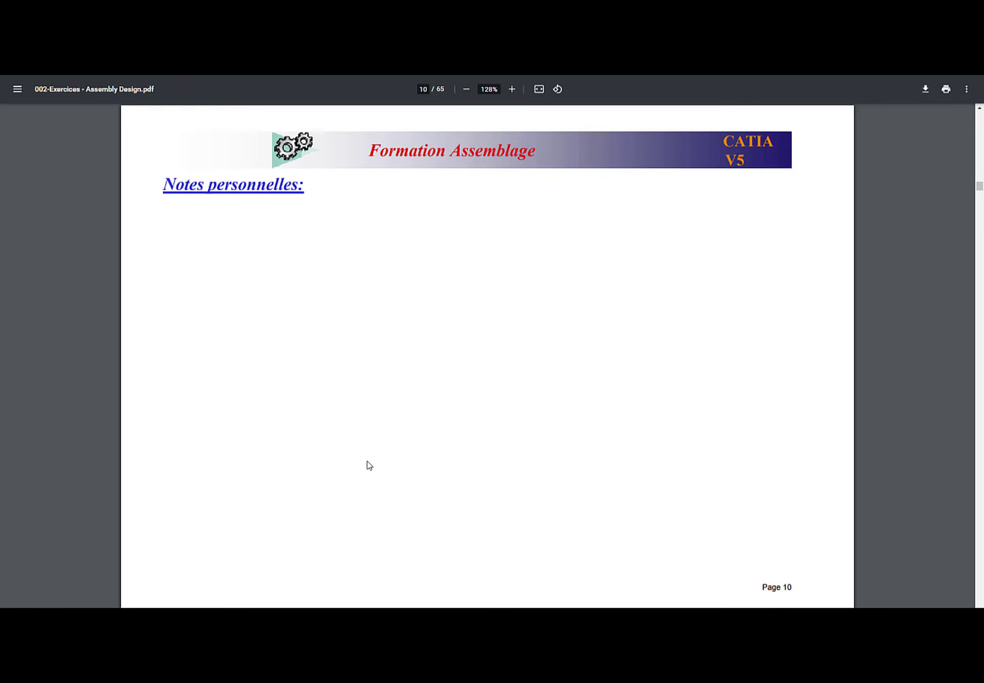
key("alt+Tab")
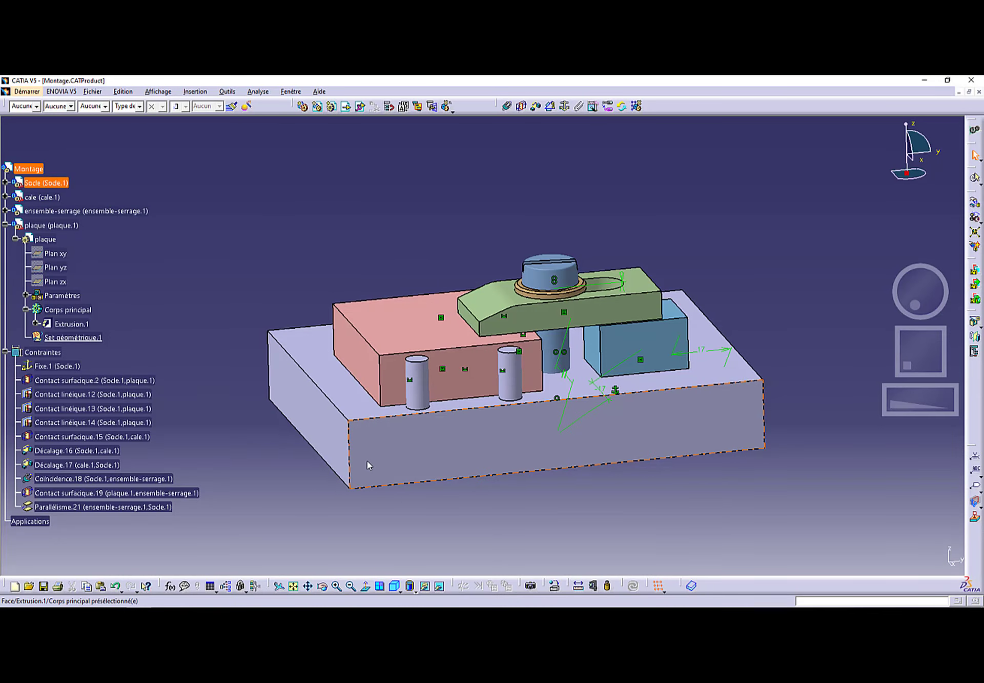
Save Montage.CATProduct and all its component files through save management, propagating the 01-serrage directory
middle_click_drag(393, 281, 323, 251)
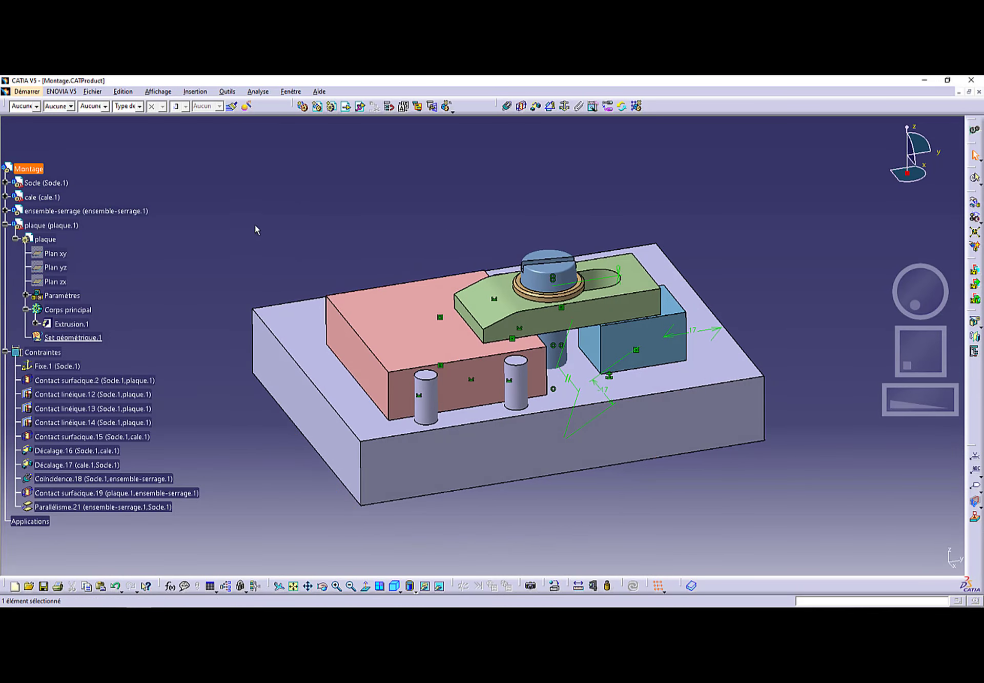
left_click(93, 92)
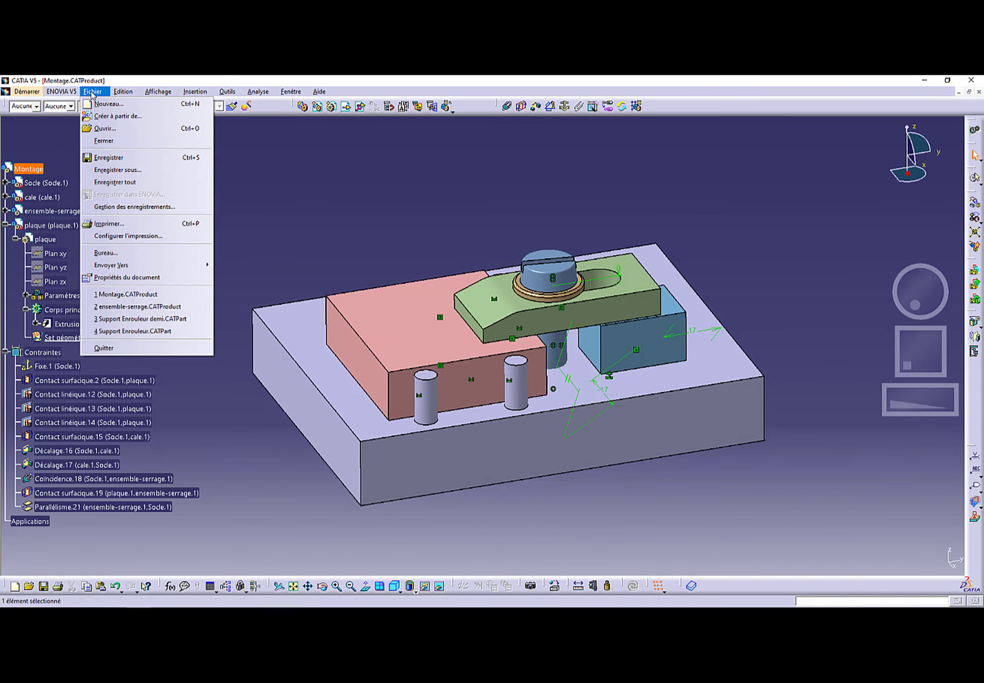
left_click(137, 208)
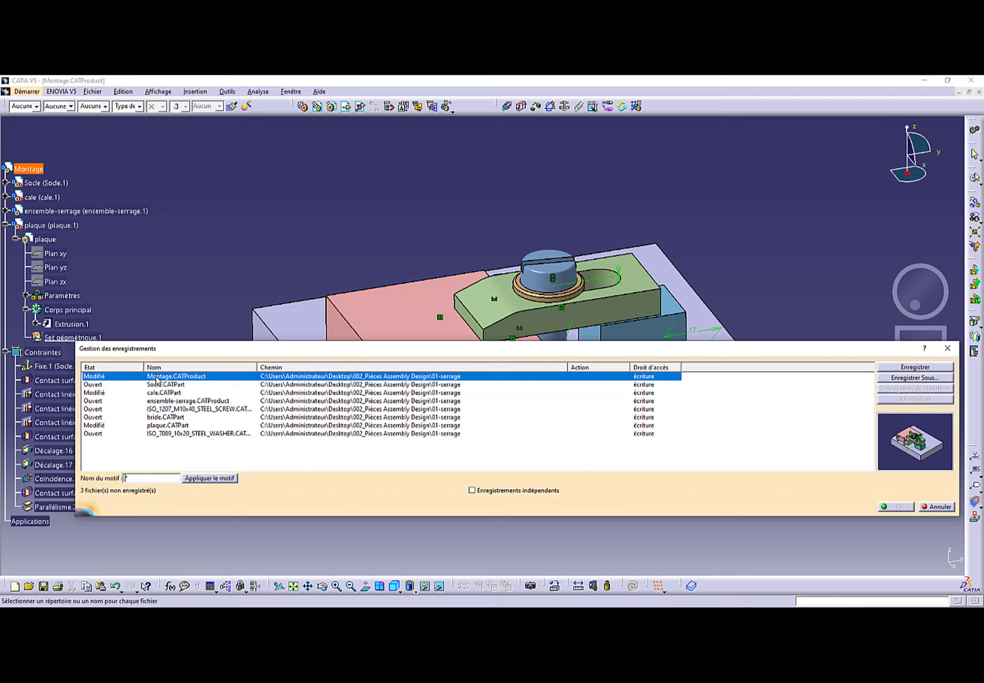
left_click(894, 368)
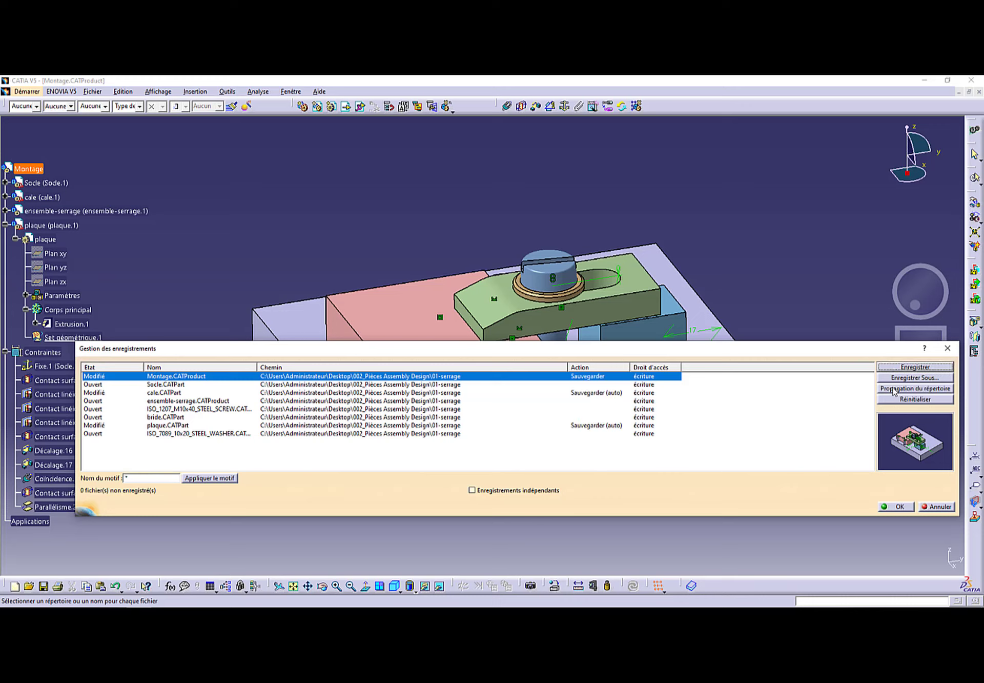
left_click(895, 390)
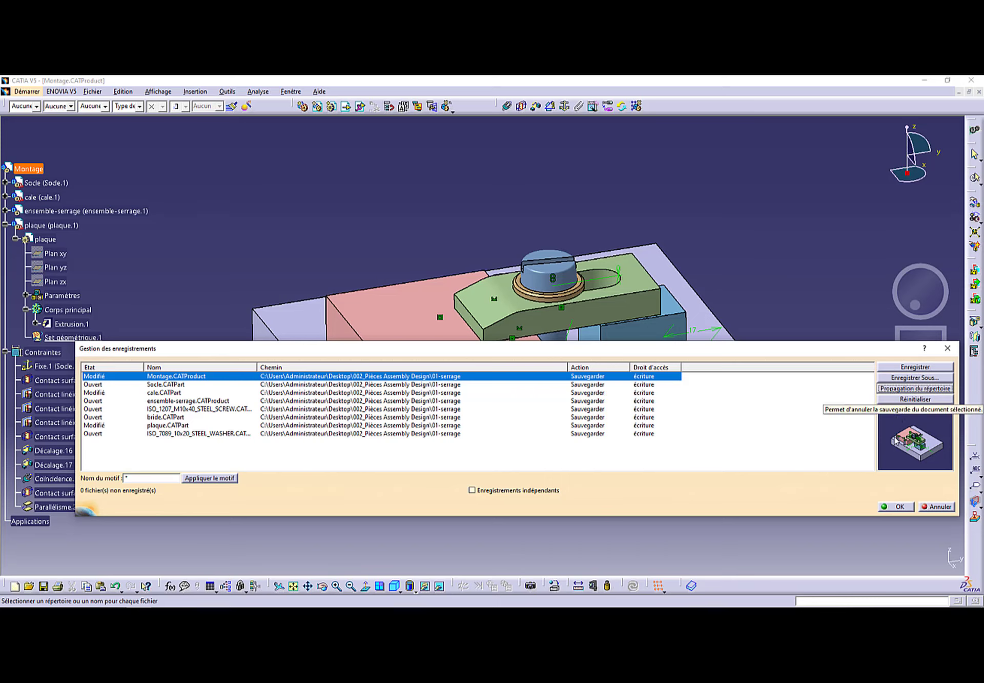
left_click(897, 507)
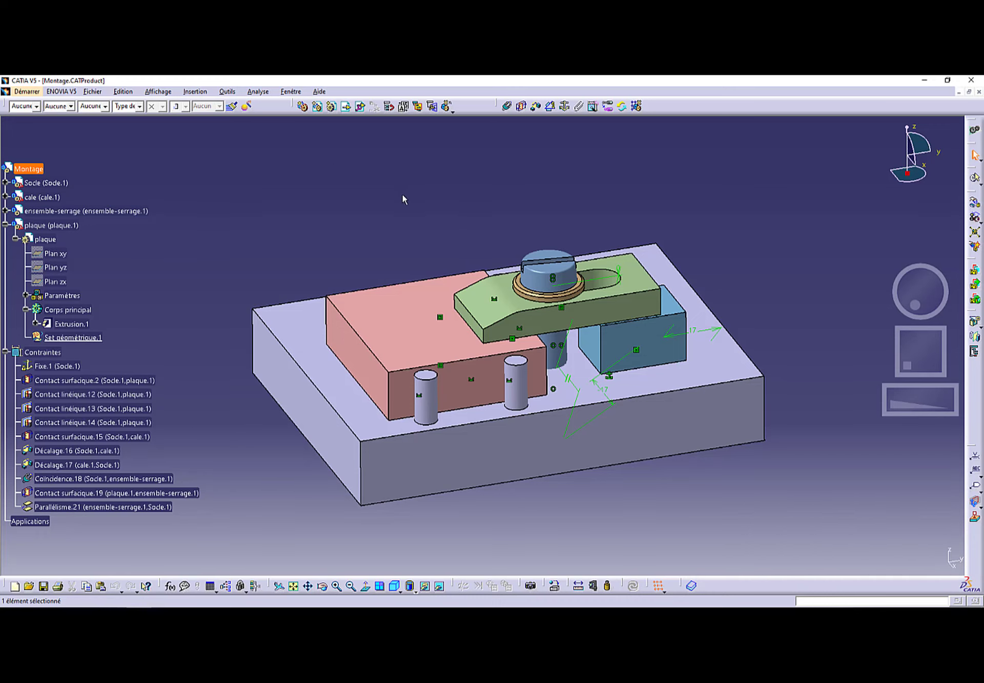
Hide the Contraintes sets of both the Montage assembly and the ensemble-serrage subassembly
right_click(41, 353)
left_click(64, 386)
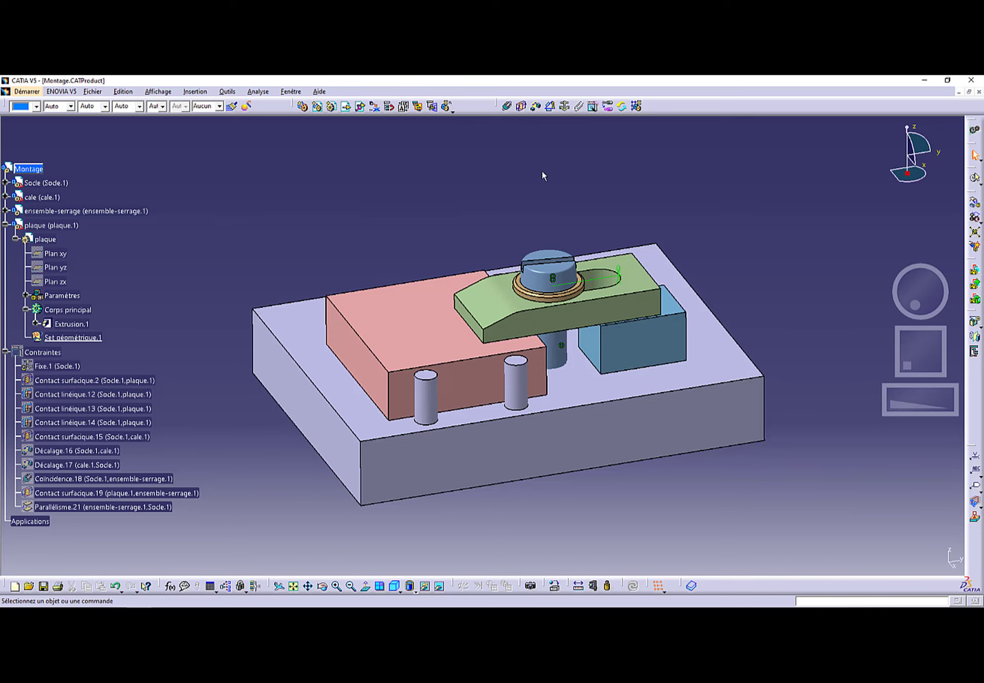
middle_click_drag(543, 171, 537, 204)
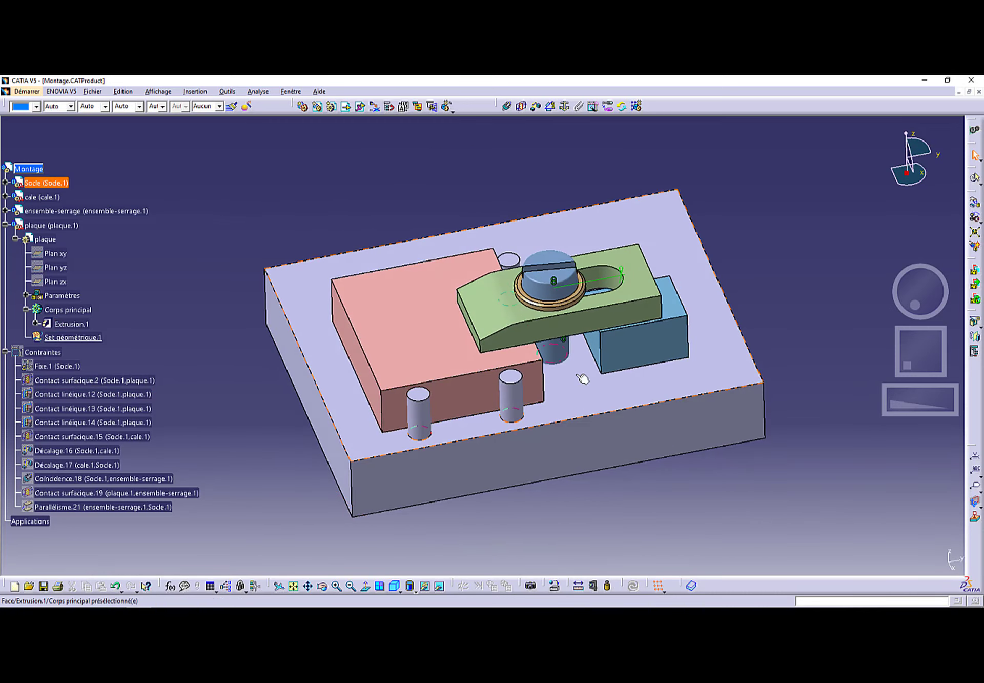
middle_click_drag(511, 324, 487, 261)
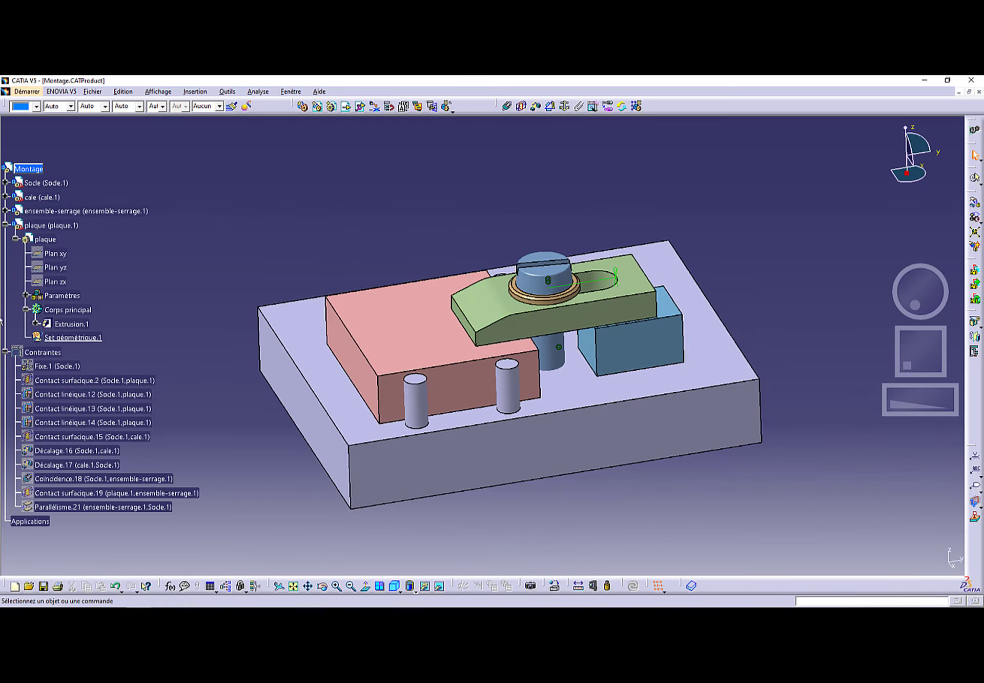
left_click(5, 211)
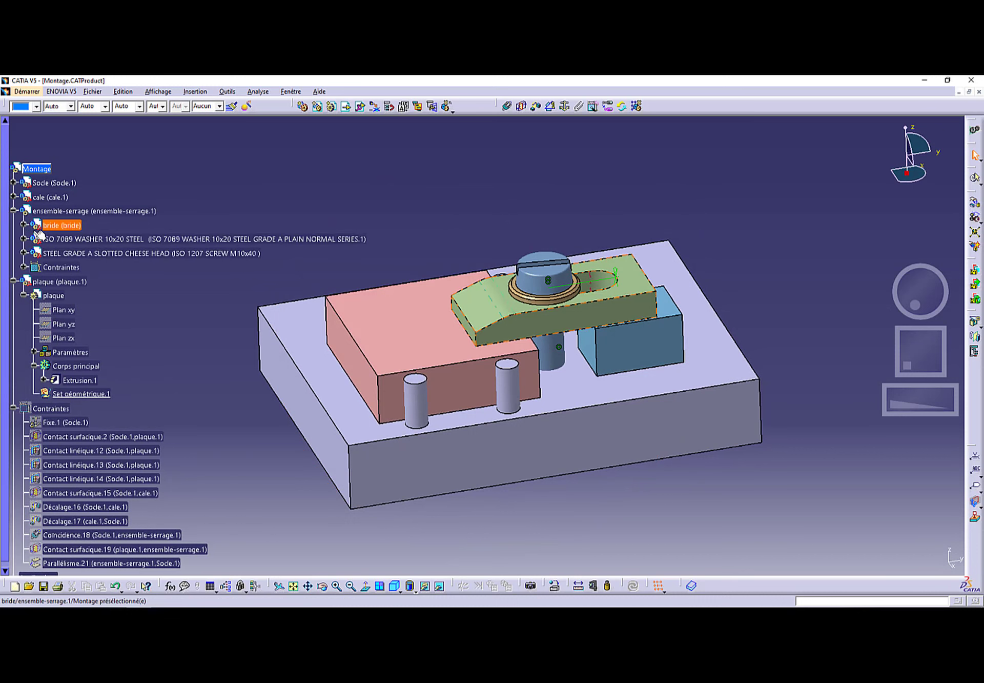
right_click(50, 268)
left_click(110, 315)
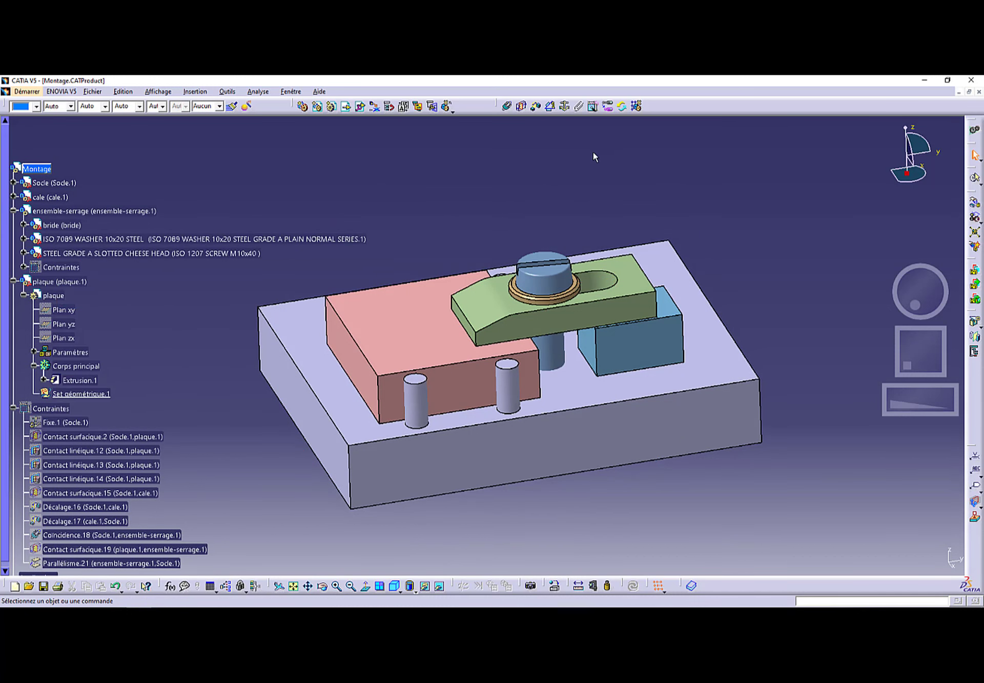
middle_click_drag(594, 157, 586, 191)
middle_click_drag(423, 347, 466, 350)
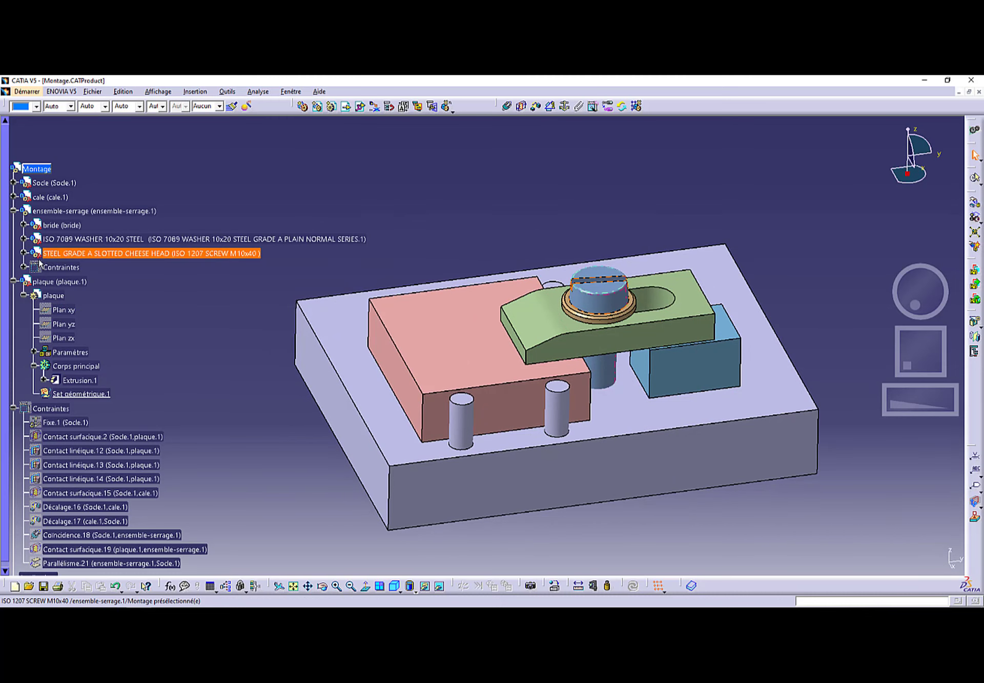
Collapse the ensemble-serrage and Montage Contraintes branches in the specification tree and bring the assembly closer in view
left_click(14, 210)
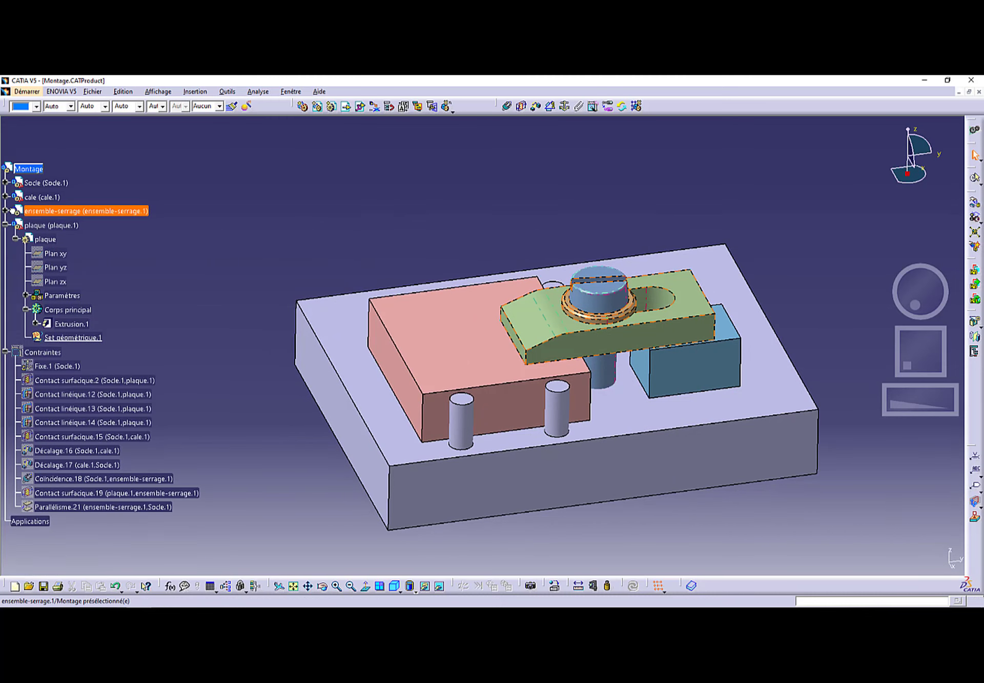
left_click(6, 353)
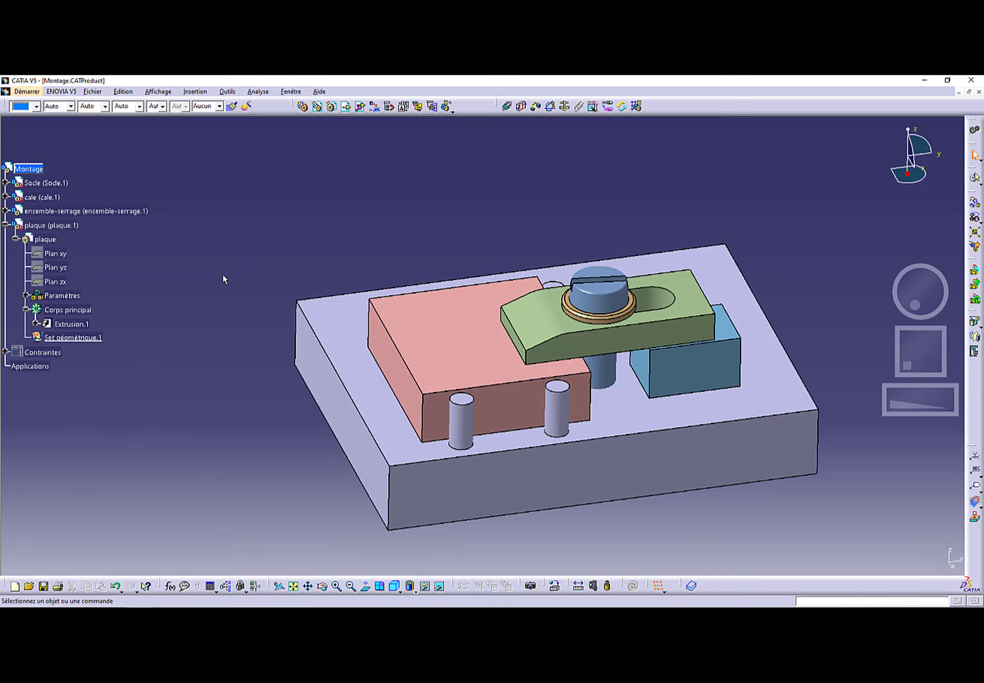
middle_click_drag(527, 298, 470, 271)
left_click(482, 284)
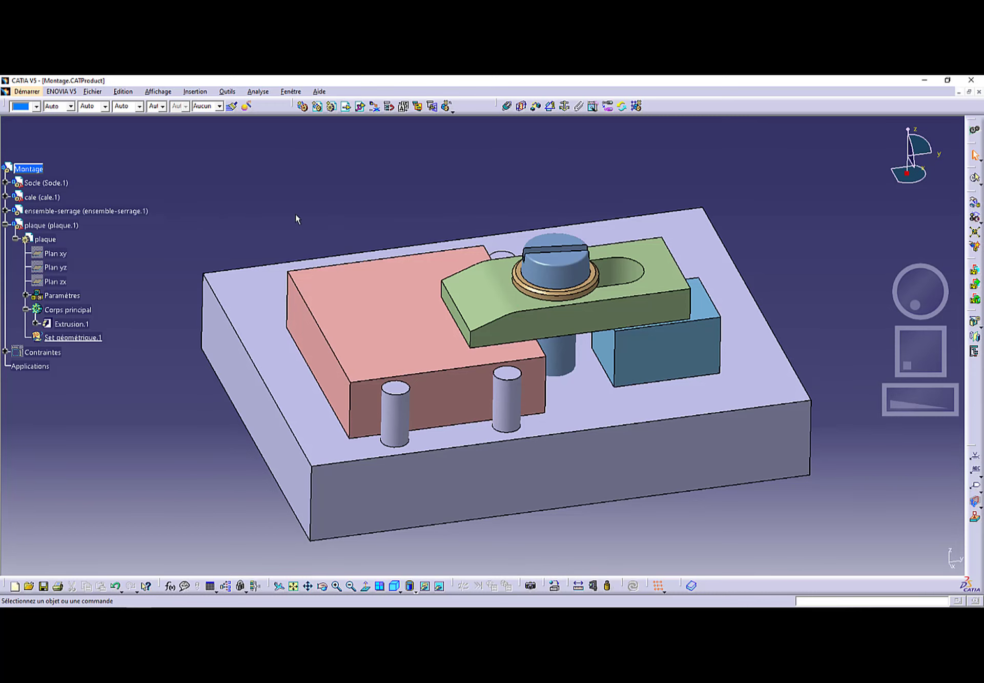
Save Montage again with its constraints hidden through save management, propagating the directory to all component files
left_click(93, 91)
left_click(128, 206)
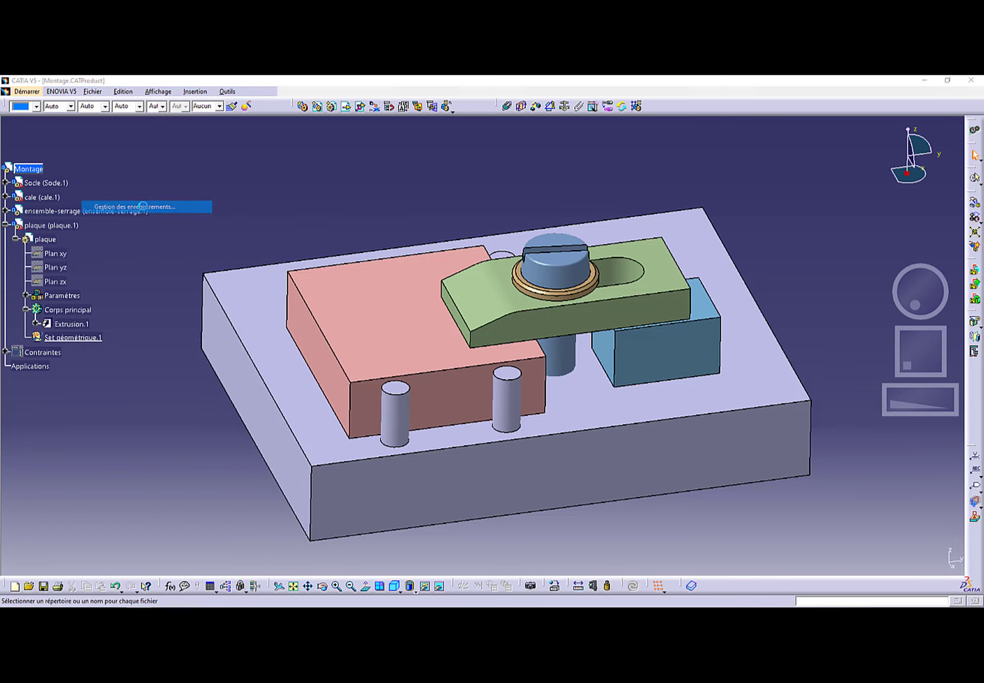
left_click(933, 367)
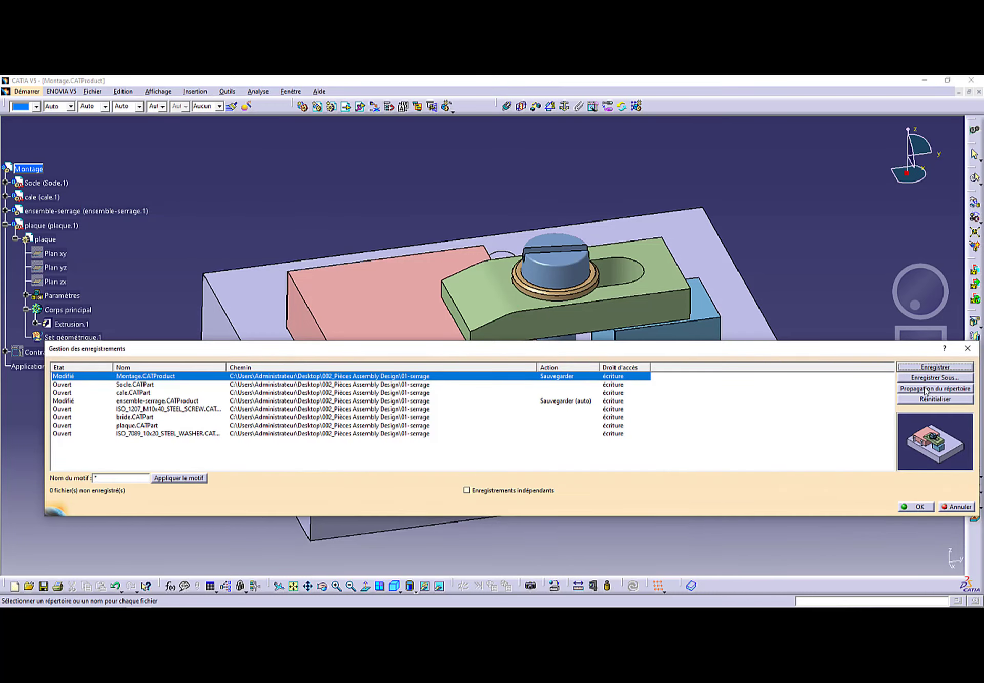
left_click(932, 388)
left_click(919, 507)
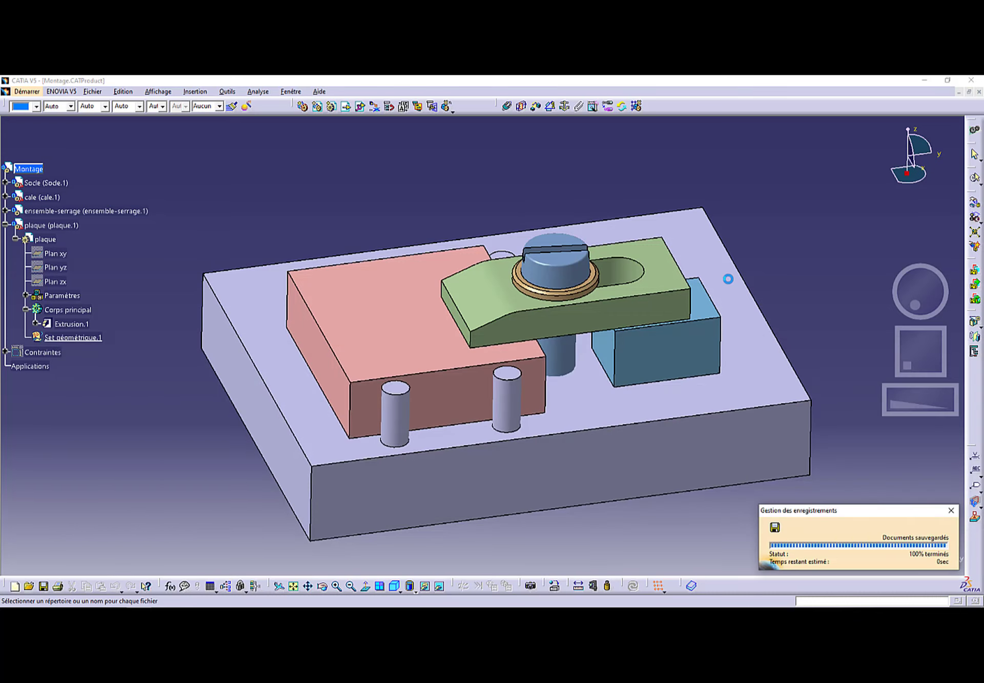